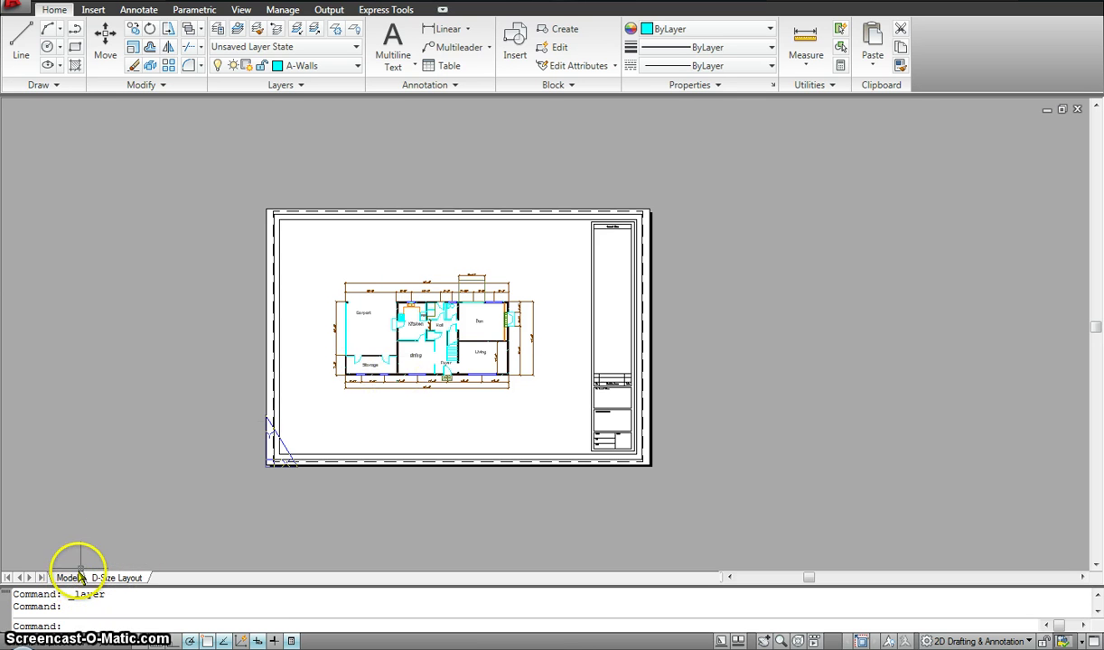
- Try switching into model space through the floor plan viewport and back out to paper space
click(309, 363)
click(309, 363)
click(357, 311)
click(308, 365)
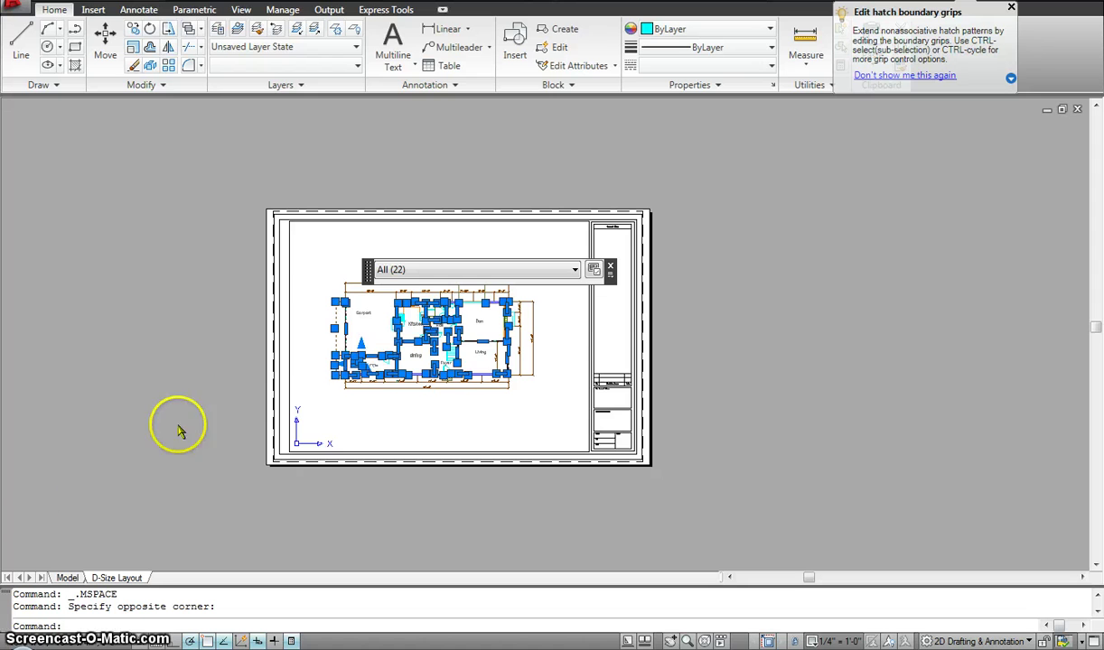
key(Escape)
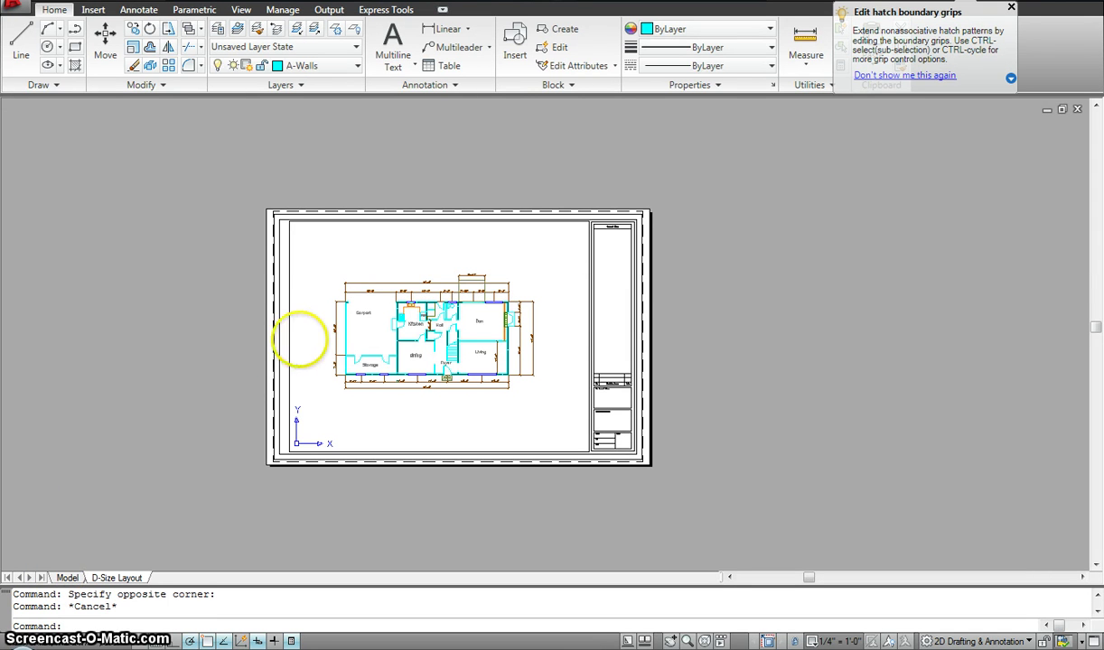
double_click(277, 307)
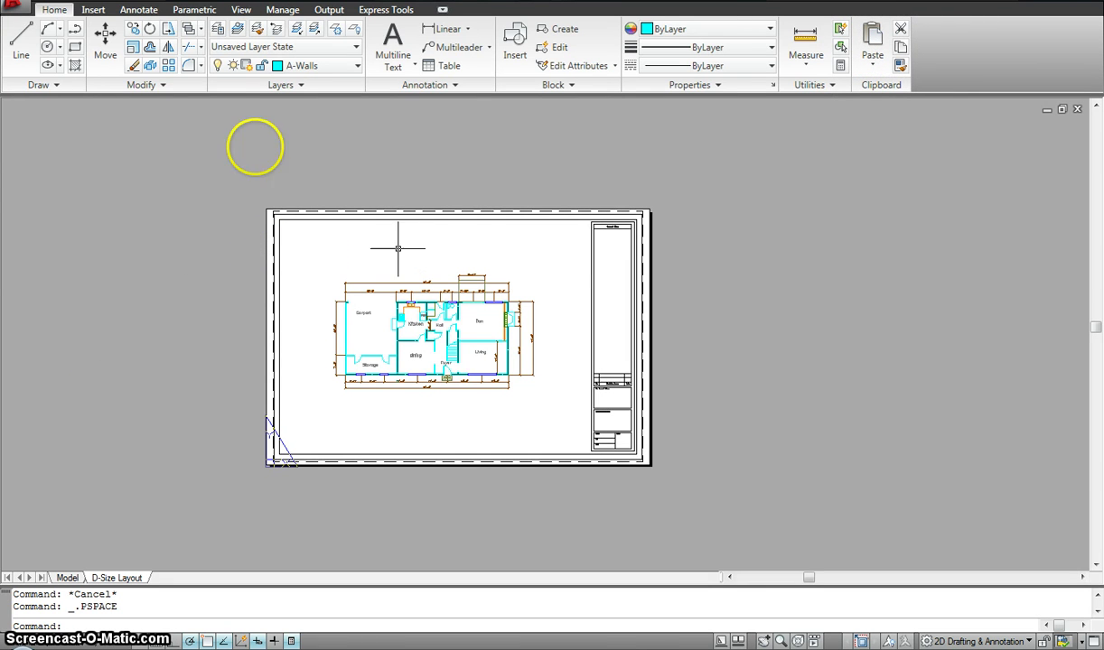
scroll(320, 308, up, 2)
scroll(321, 315, down, 2)
scroll(343, 271, up, 1)
double_click(370, 255)
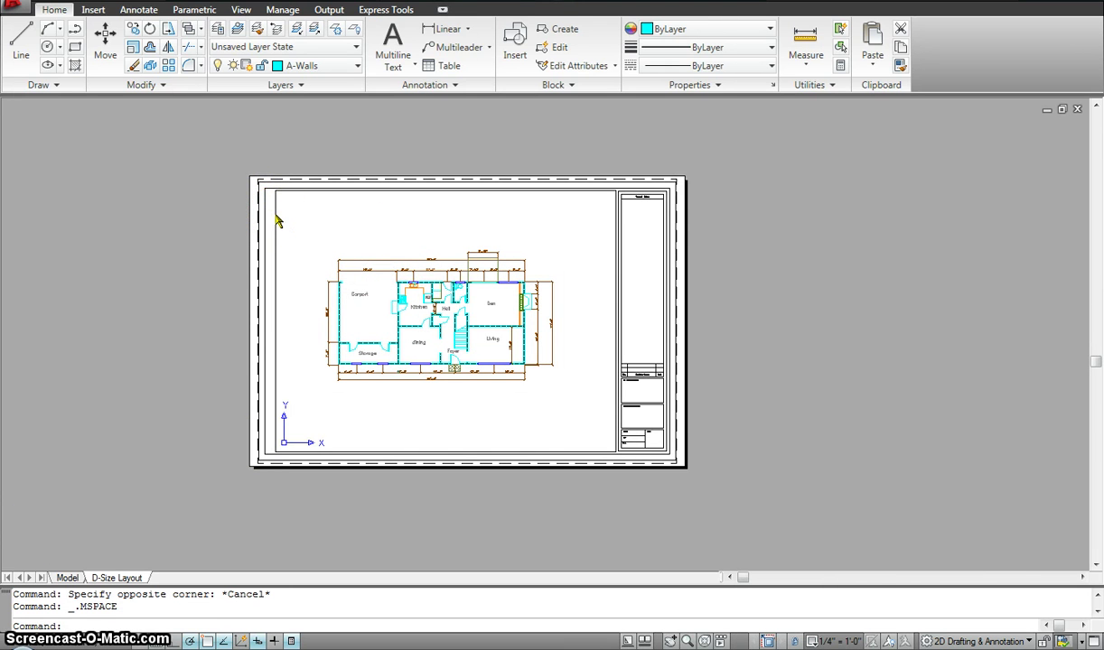
double_click(230, 212)
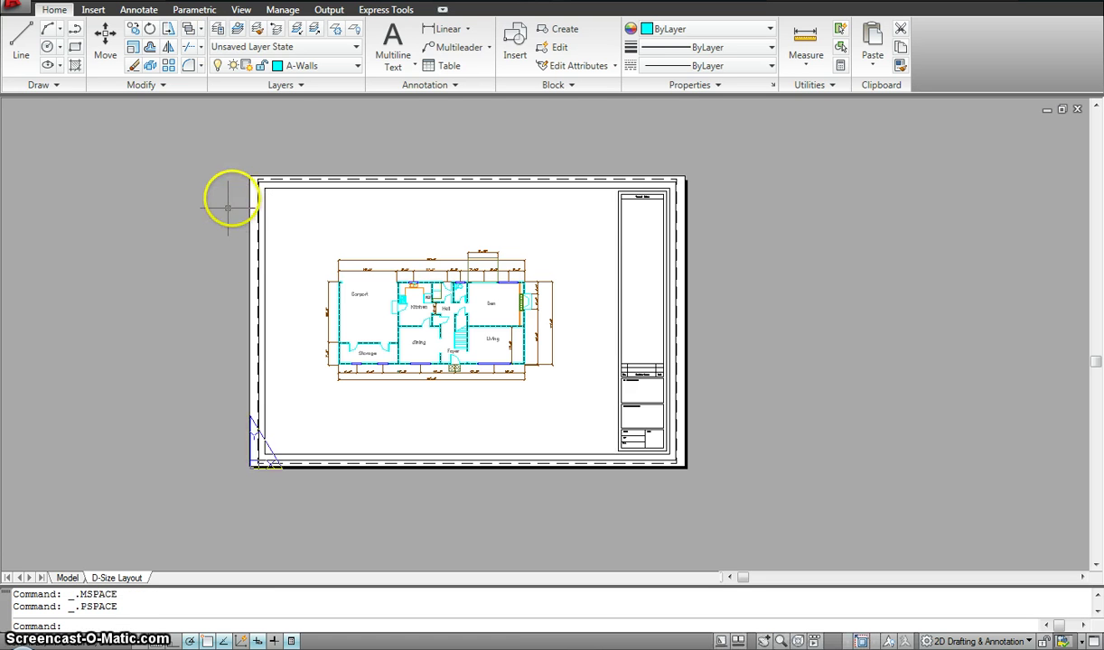
- Turn on the Viewport layer in the layer properties
click(216, 28)
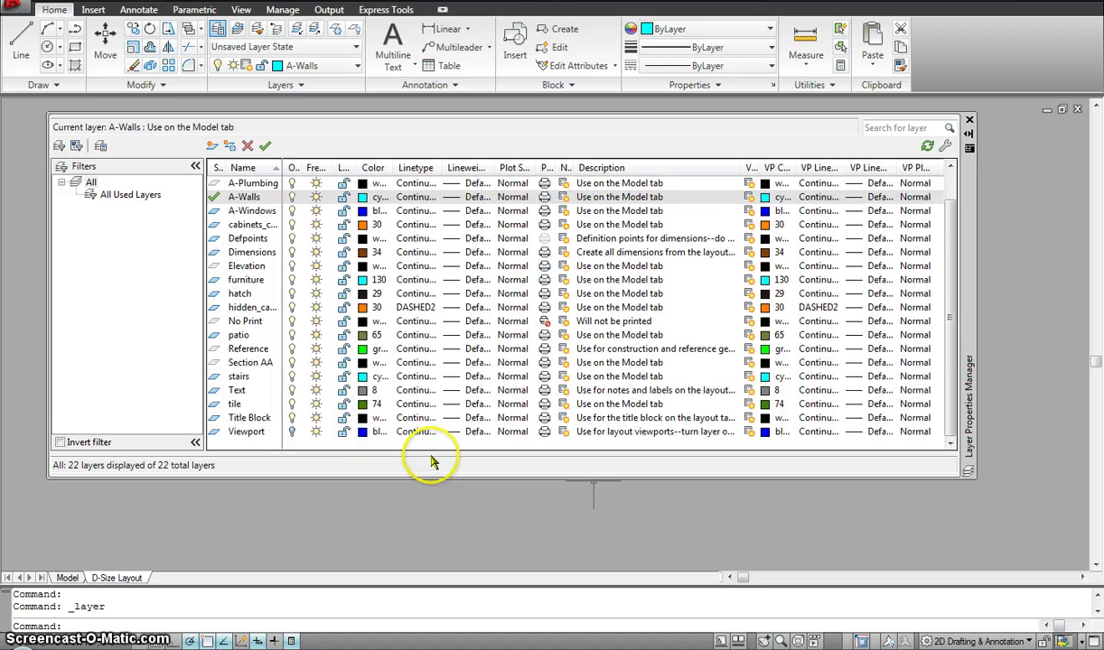
click(291, 434)
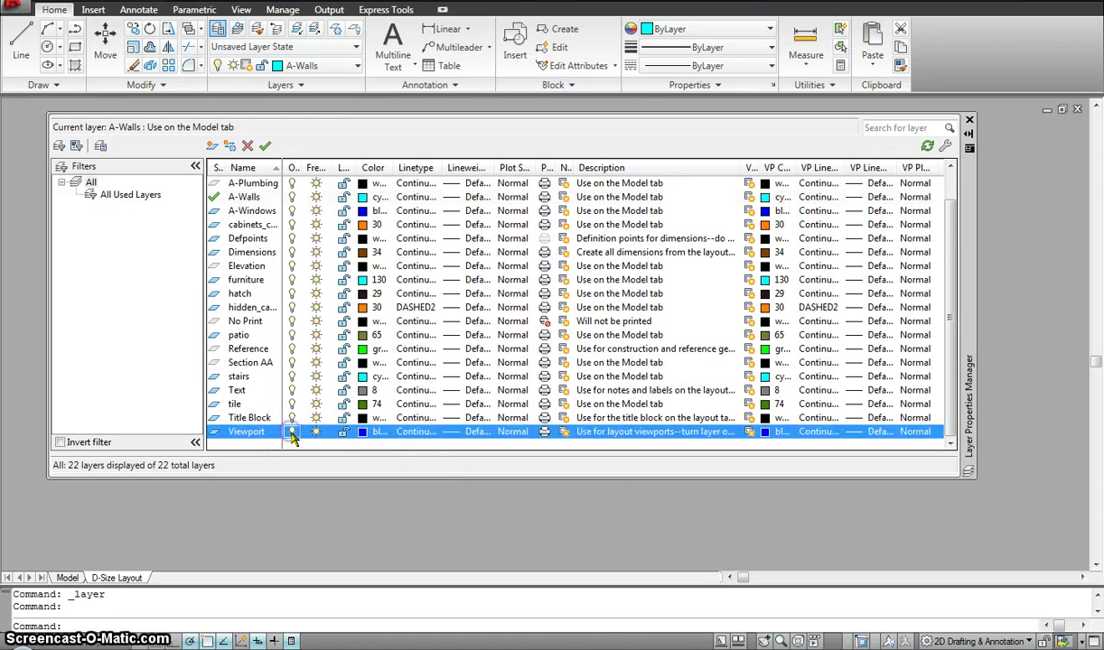
click(968, 121)
- Shrink the floor plan viewport by raising its lower edge about 5 inches and lowering its upper edge about 4 inches
scroll(477, 366, up, 3)
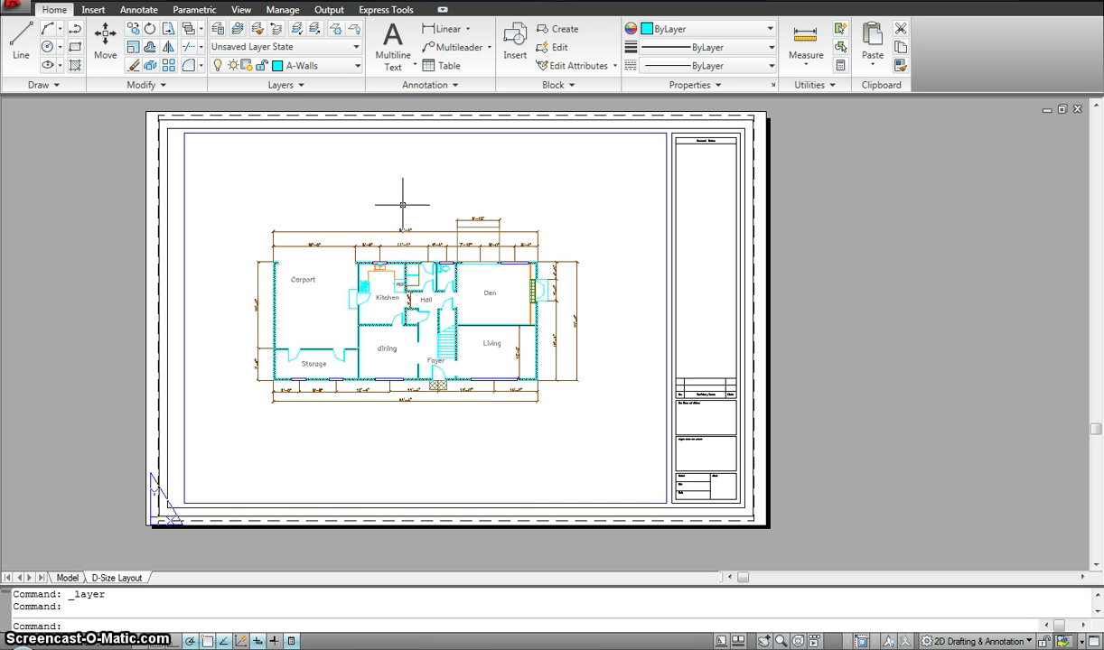
click(620, 503)
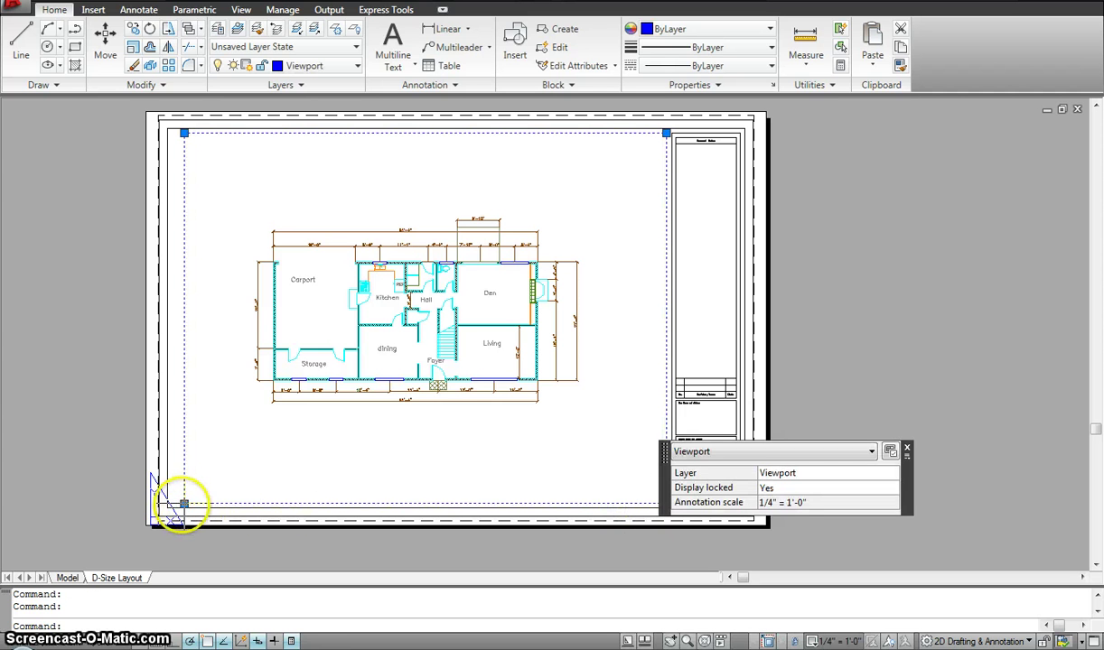
click(184, 504)
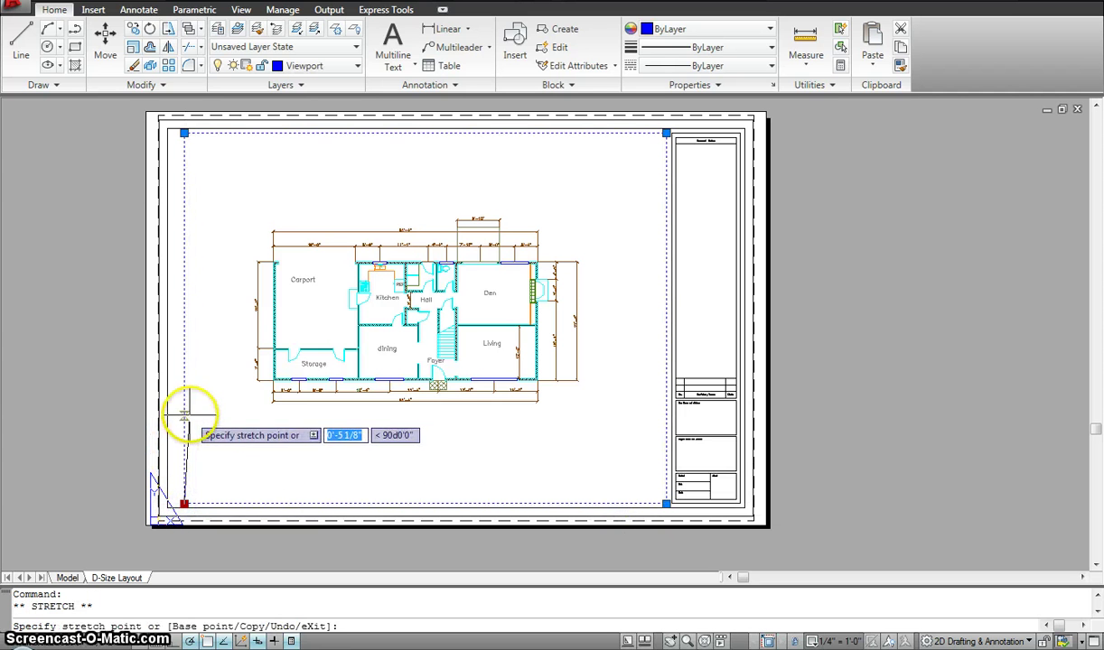
click(187, 415)
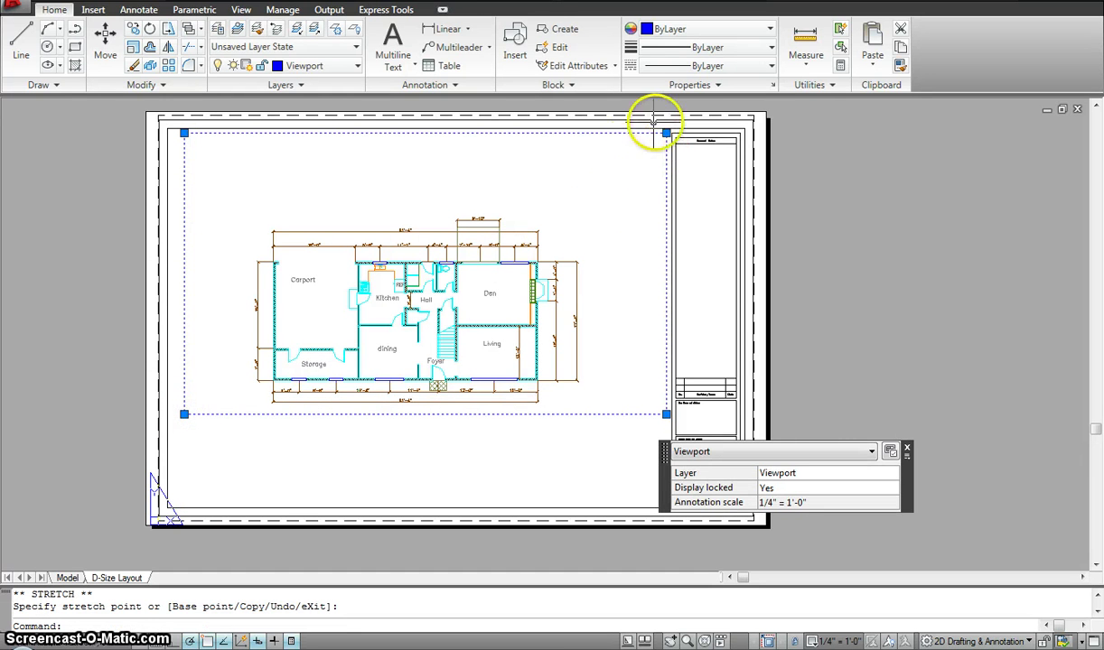
click(665, 133)
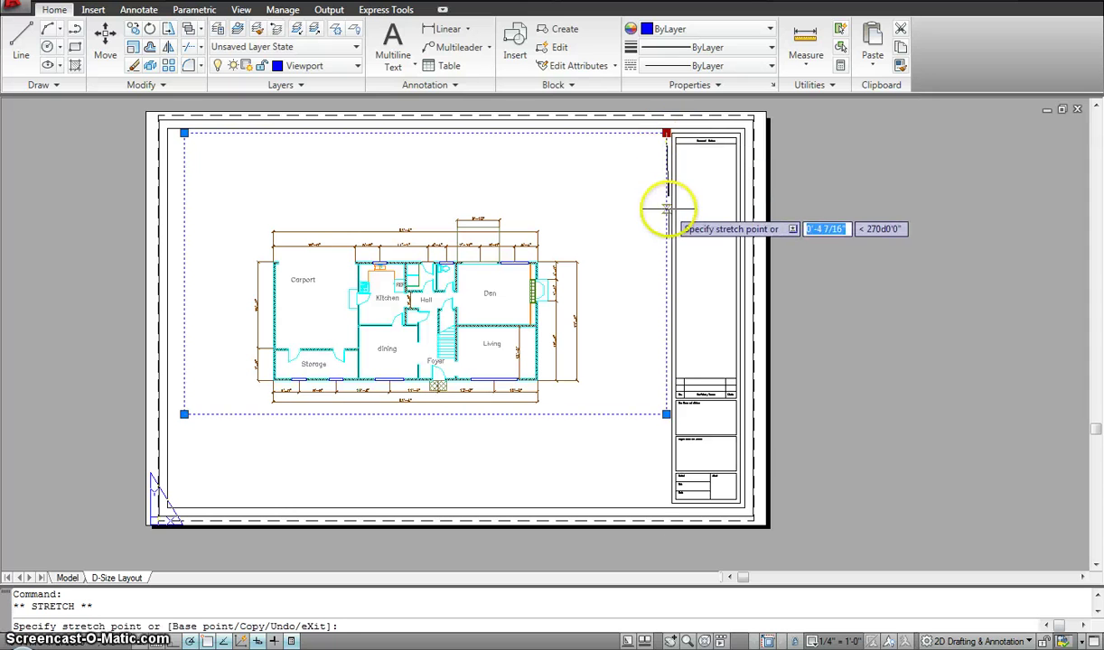
click(665, 206)
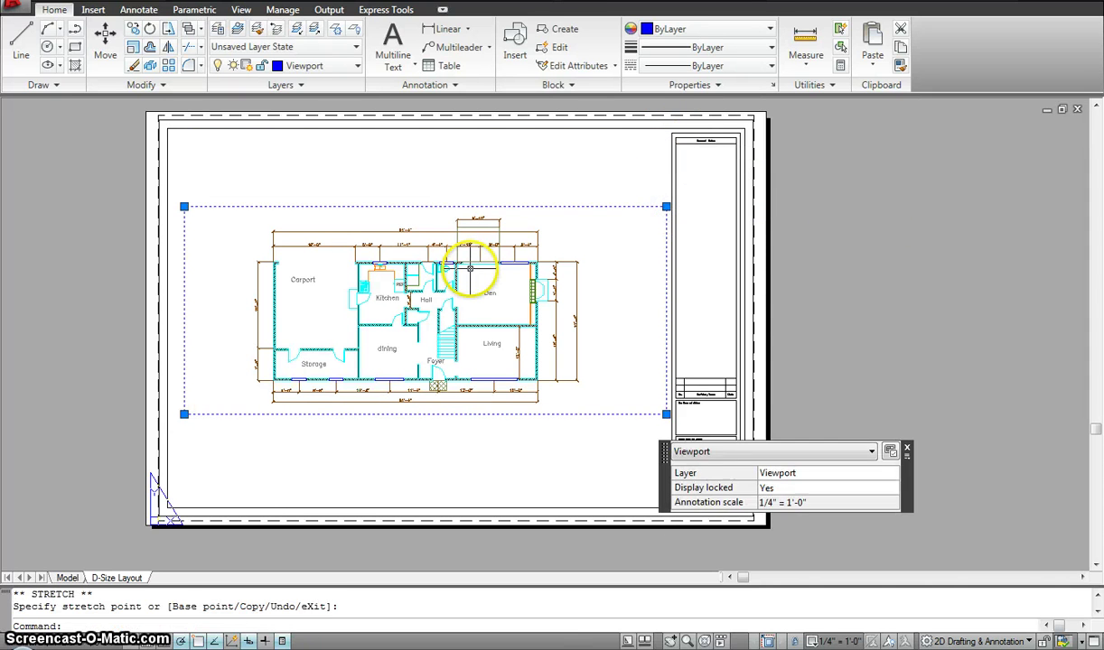
- Move the floor plan viewport straight up to the upper part of the sheet's drawing area
key(Escape)
text(m)
key(Return)
click(636, 456)
click(587, 403)
key(Return)
click(904, 389)
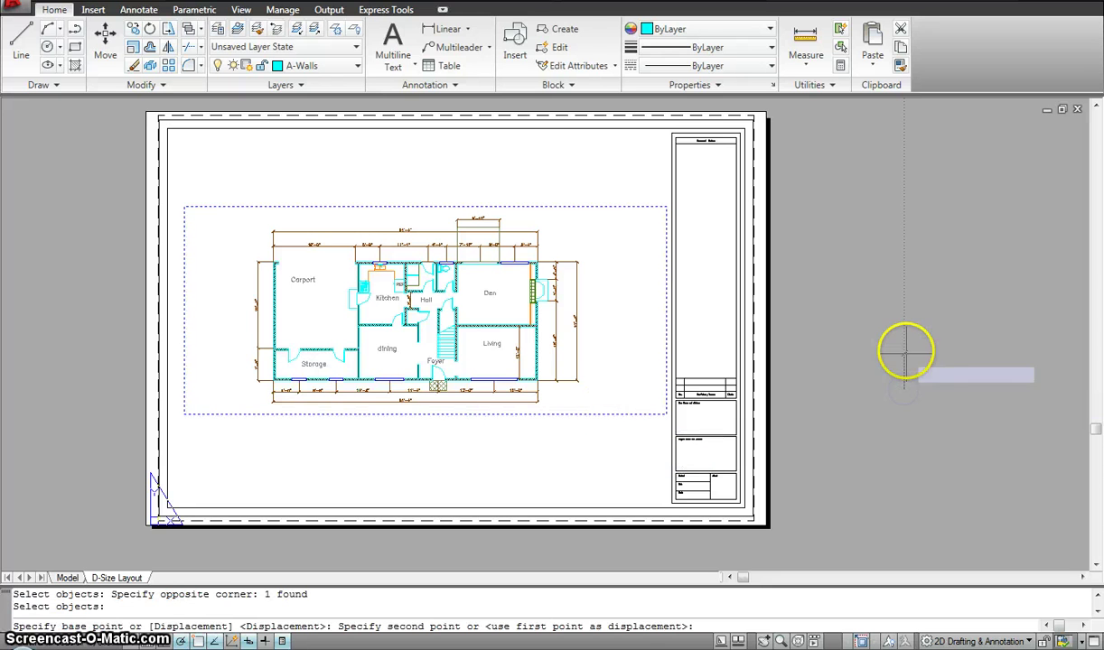
click(905, 315)
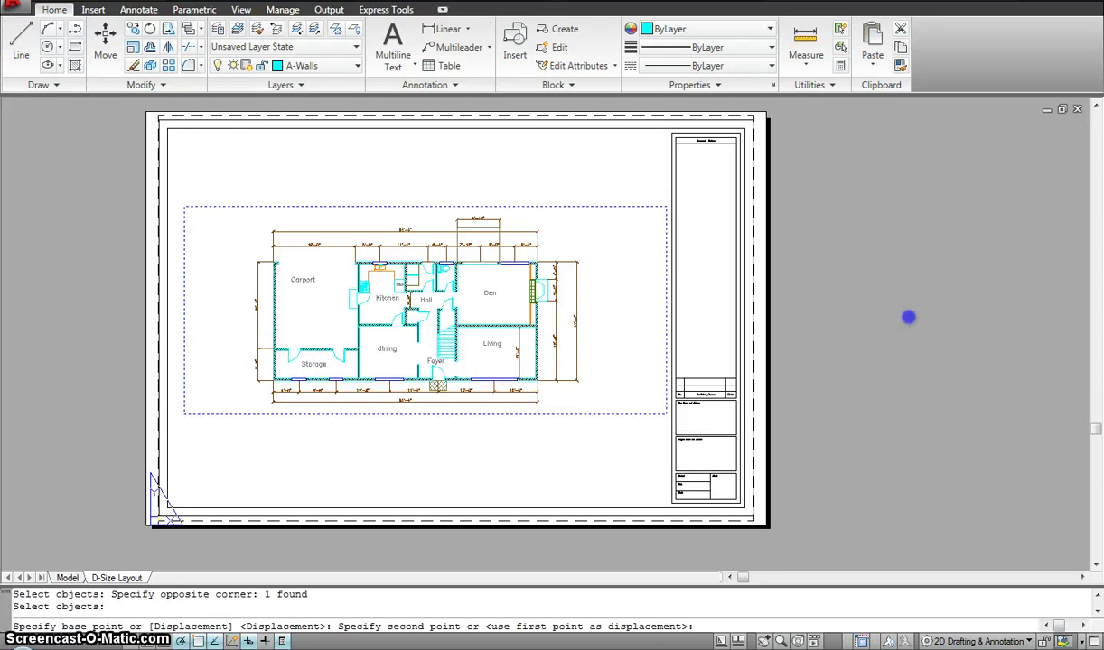
key(Escape)
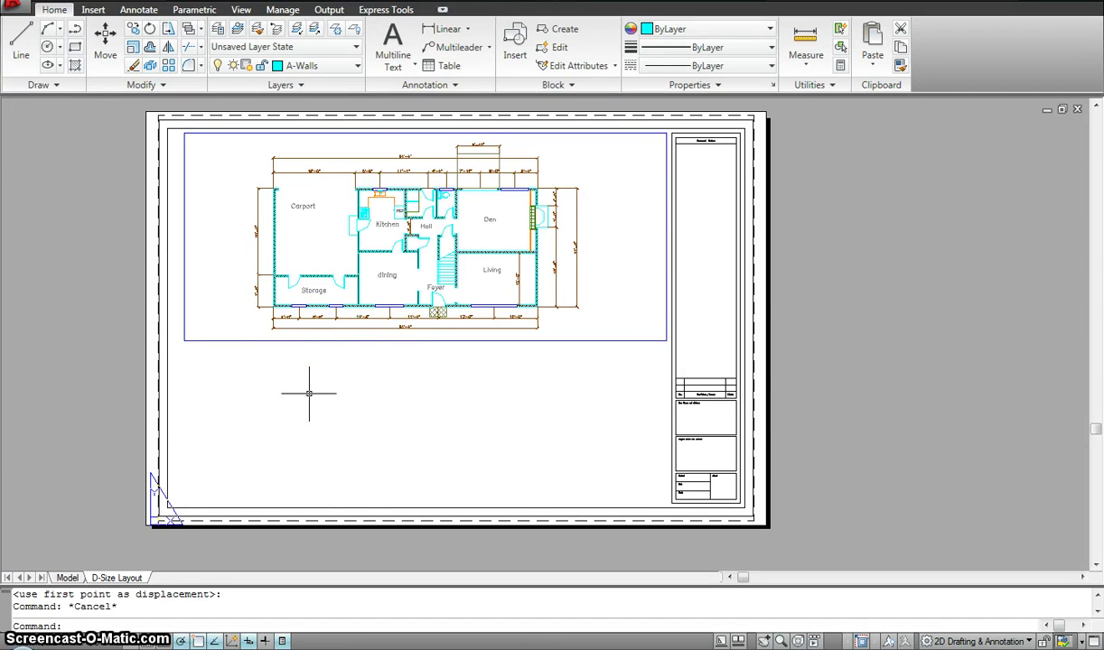
- Check model space access in the moved viewport and review the options for creating polygonal viewports and viewports from objects
double_click(240, 239)
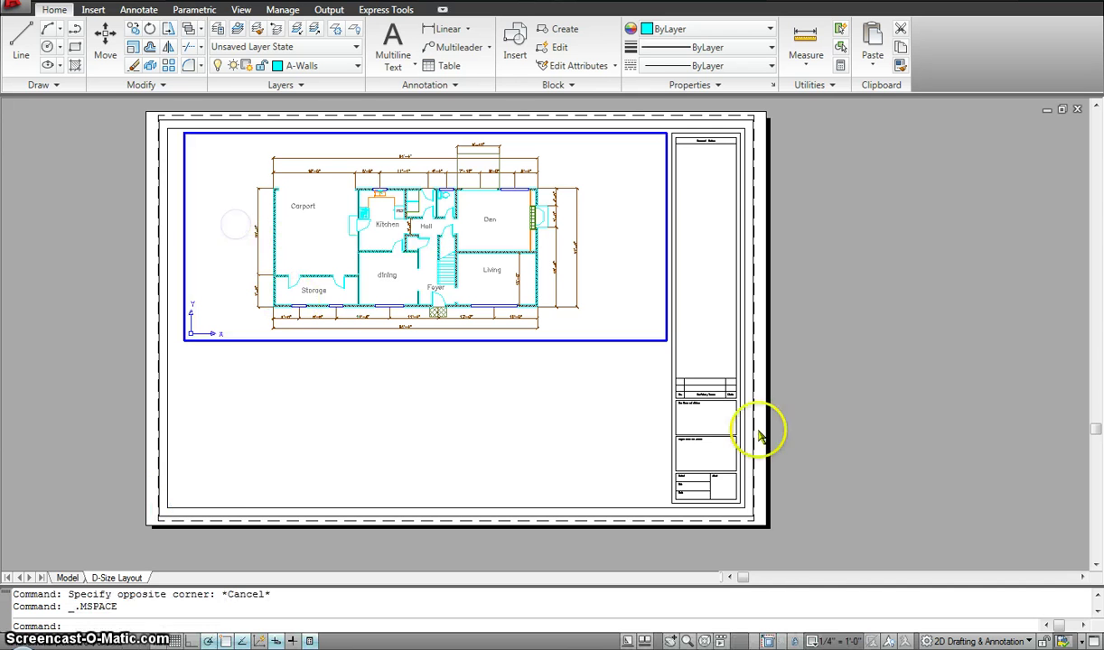
double_click(877, 288)
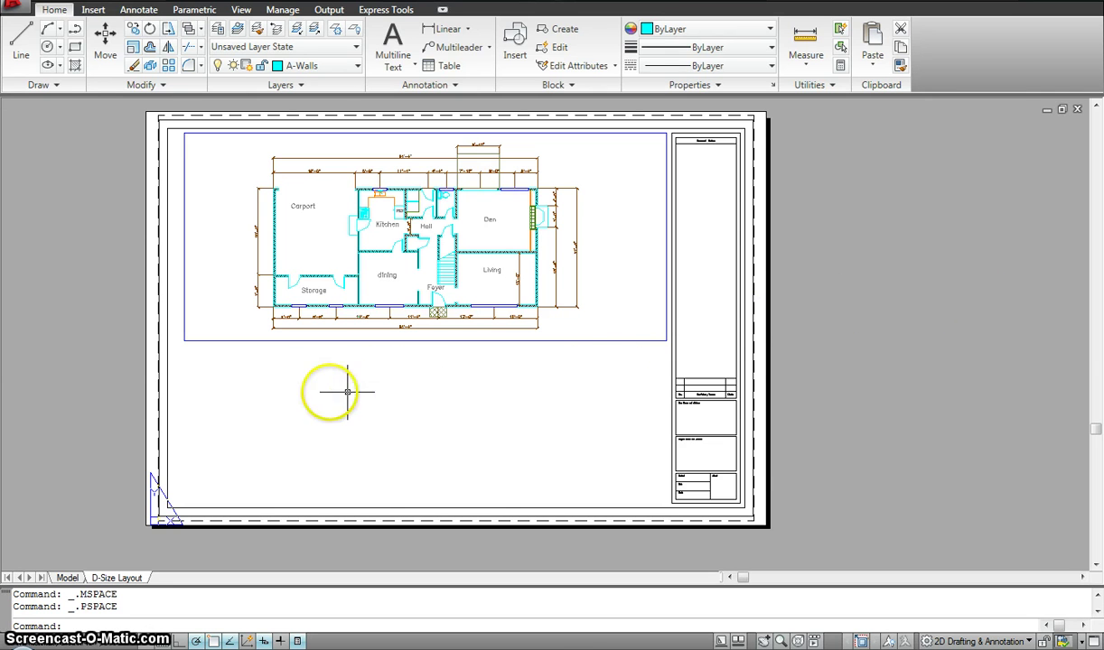
click(240, 11)
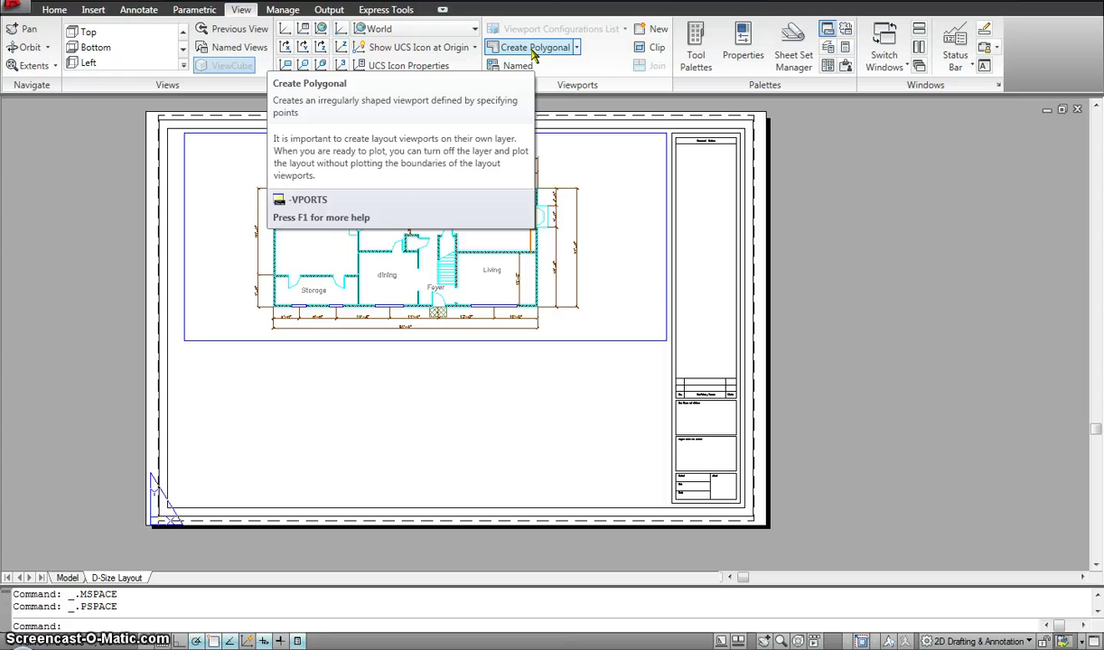
click(575, 49)
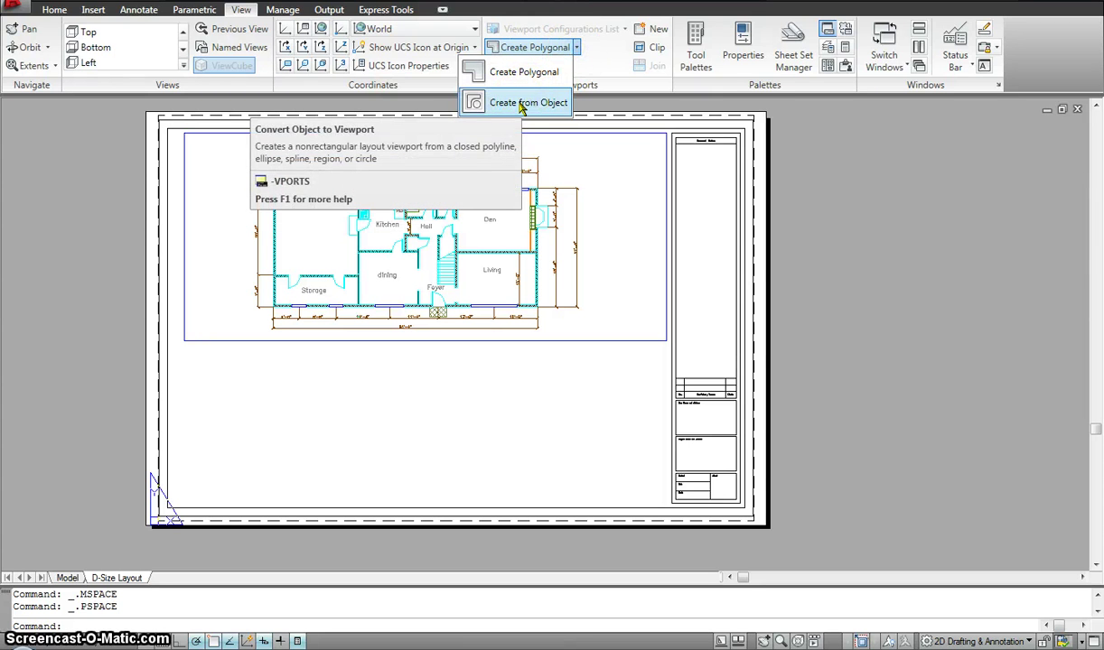
key(Escape)
- Draw a rectangle just below the viewport, aligned with its left edge and reaching down to the sheet border, about half its width
text(rec)
key(Return)
scroll(204, 365, up, 3)
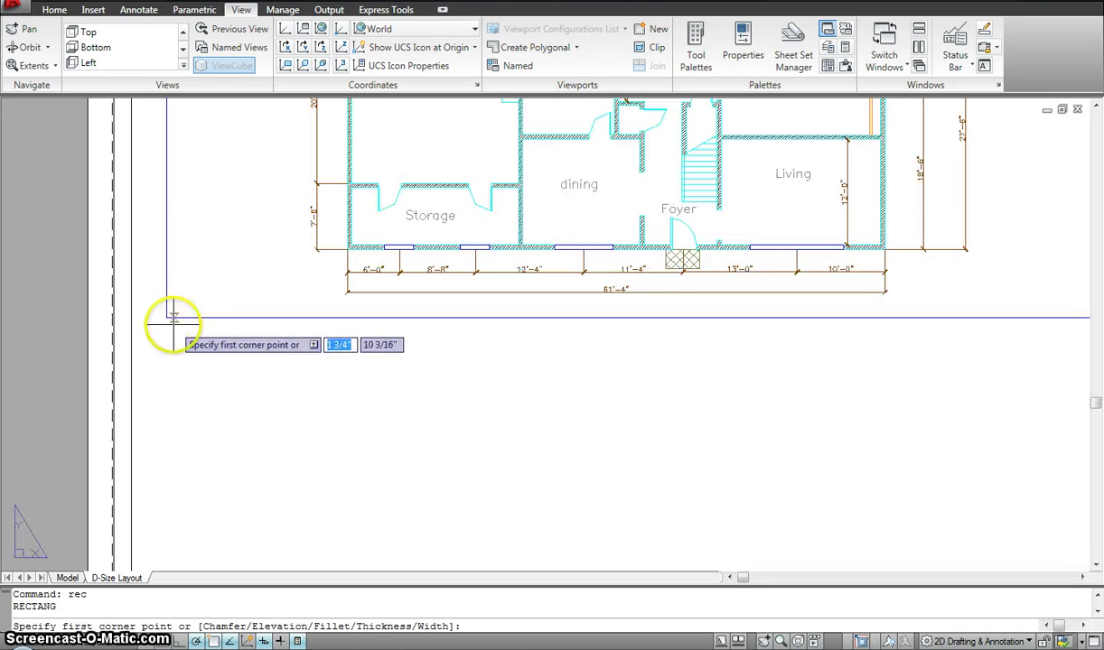
click(166, 333)
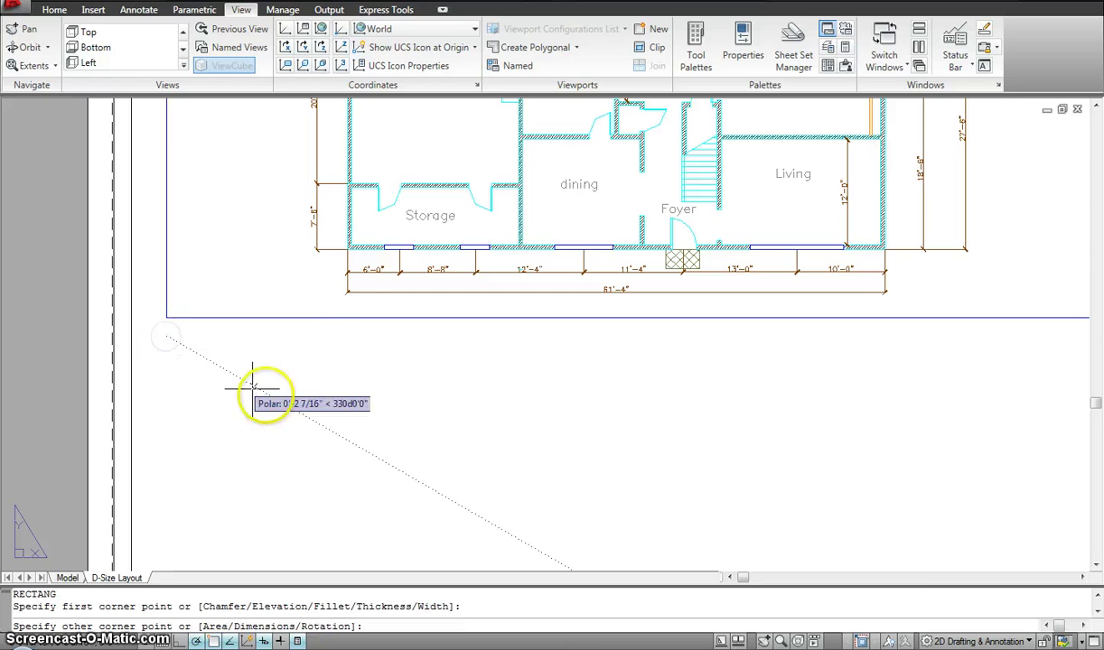
scroll(292, 411, down, 5)
scroll(340, 439, up, 2)
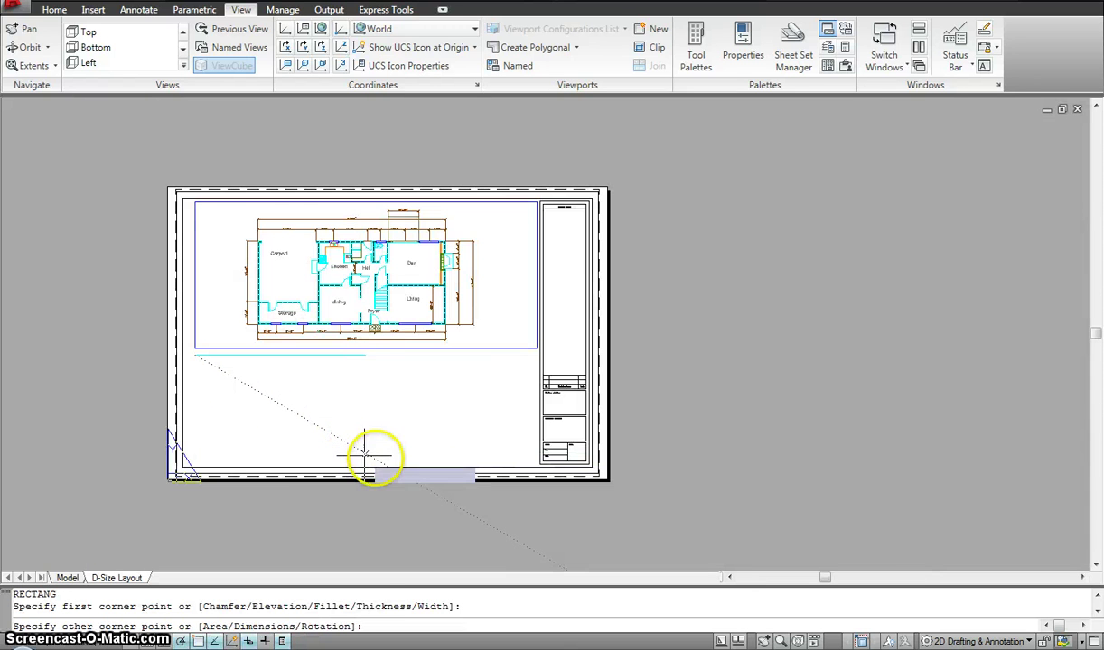
scroll(366, 456, up, 3)
click(359, 461)
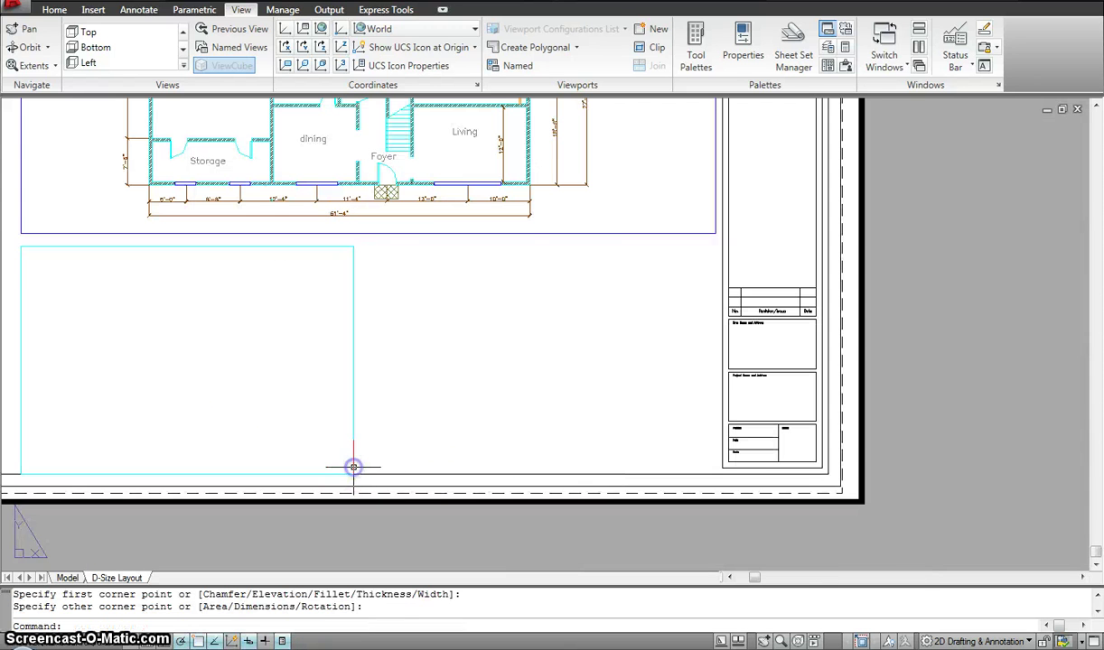
scroll(405, 380, down, 4)
key(Escape)
- Examine the Viewport layer in the layer properties list
click(408, 371)
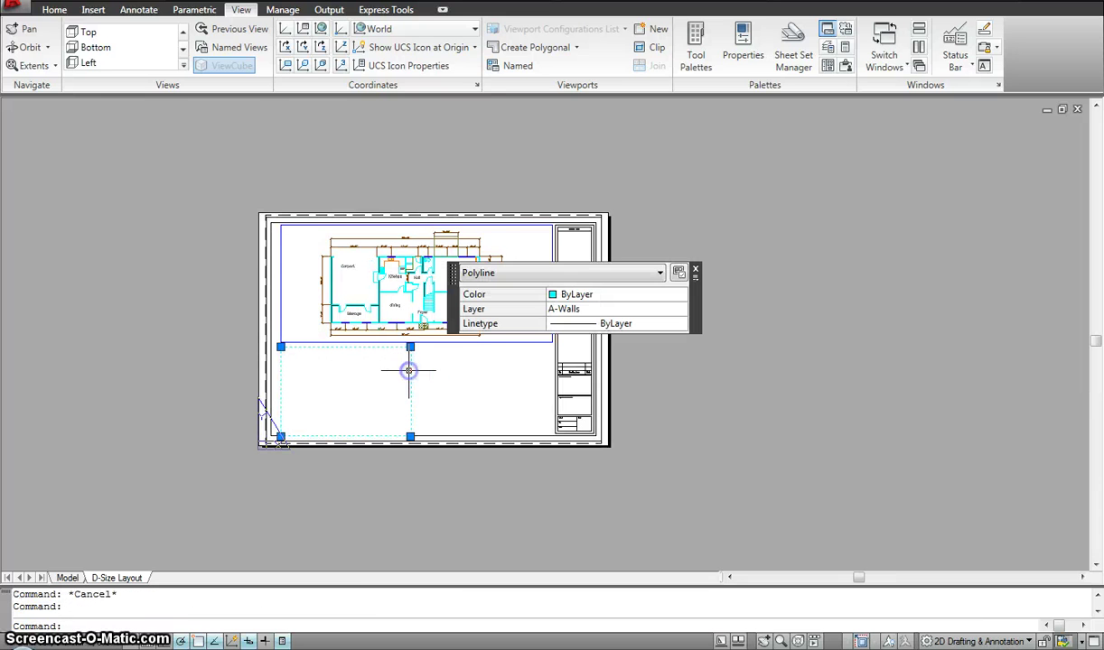
click(52, 10)
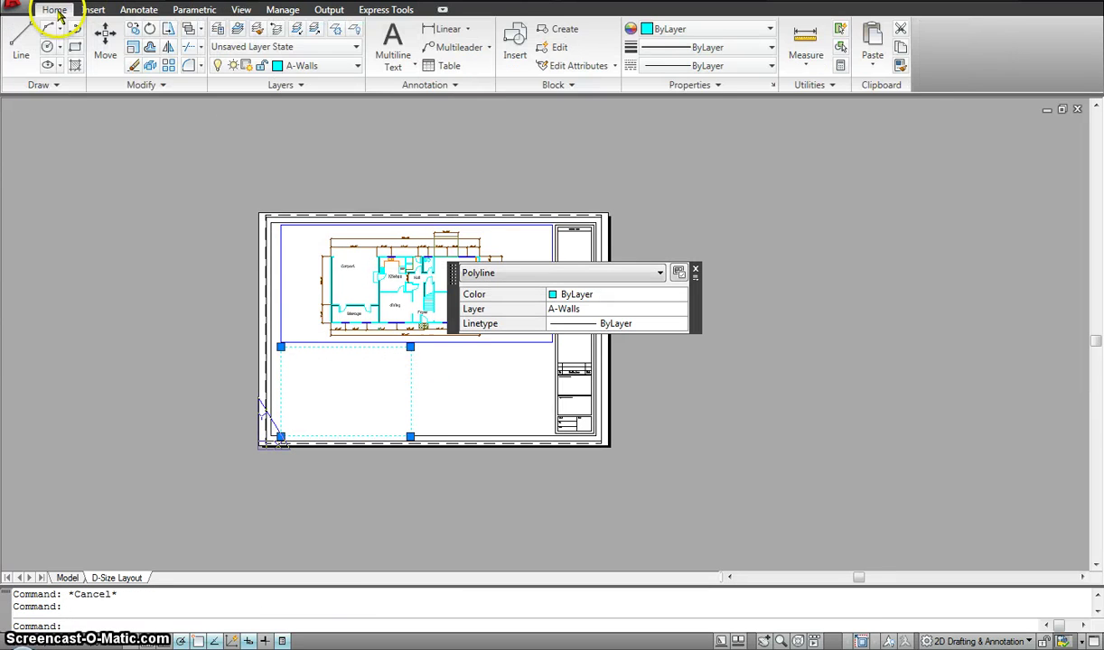
click(217, 31)
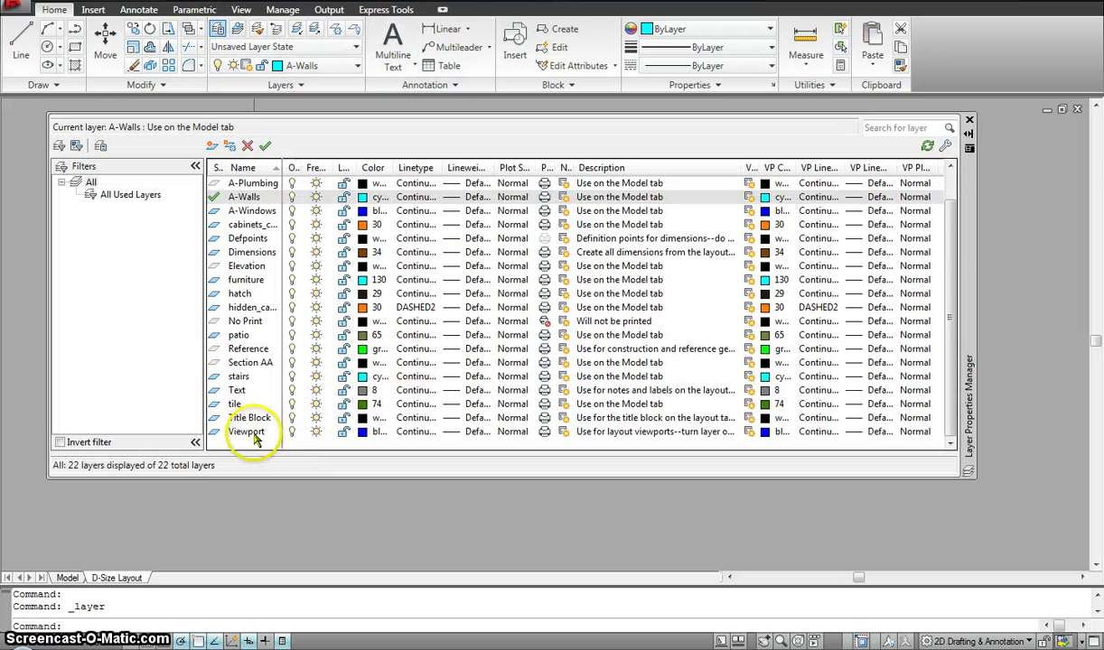
click(255, 433)
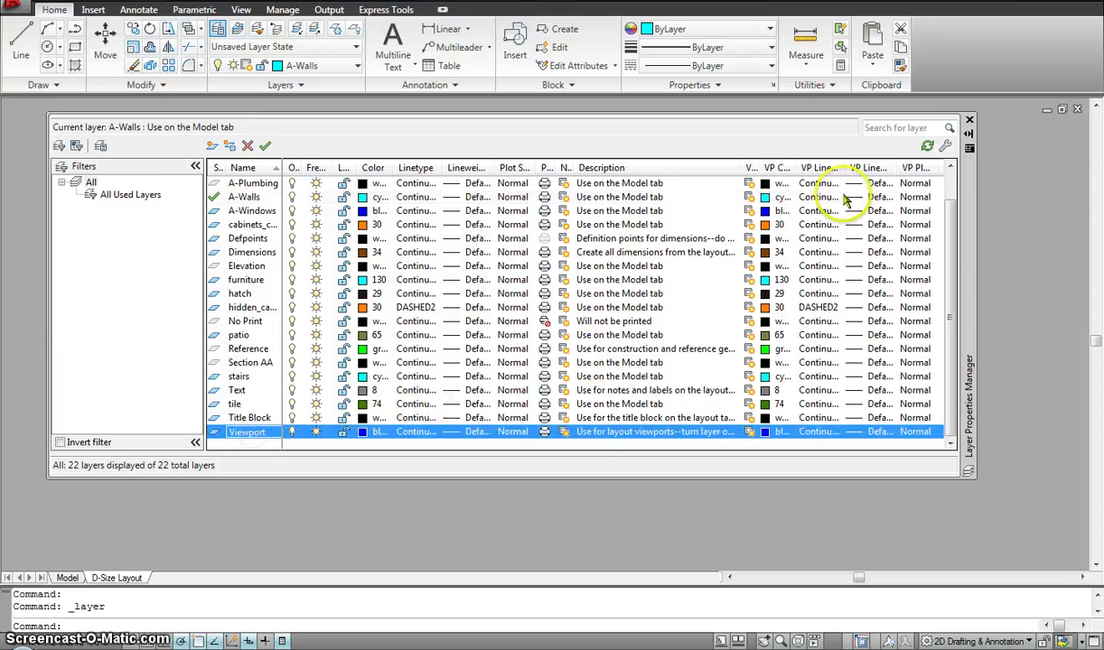
click(970, 120)
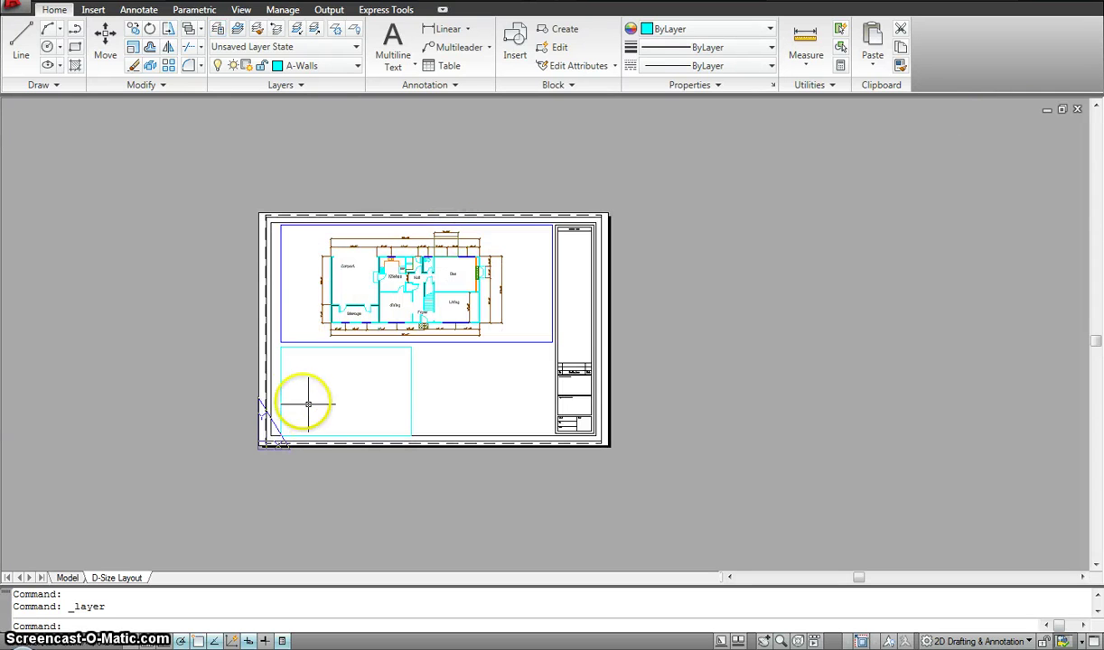
- Assign the new rectangle to the Viewport layer and clear the selection
click(281, 379)
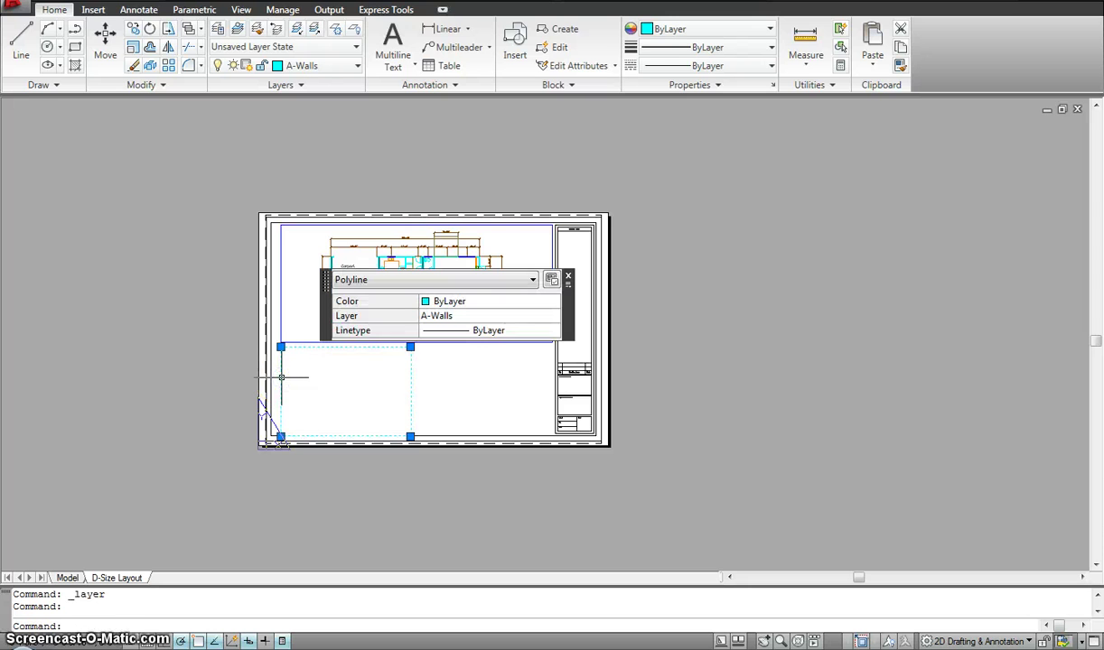
click(357, 66)
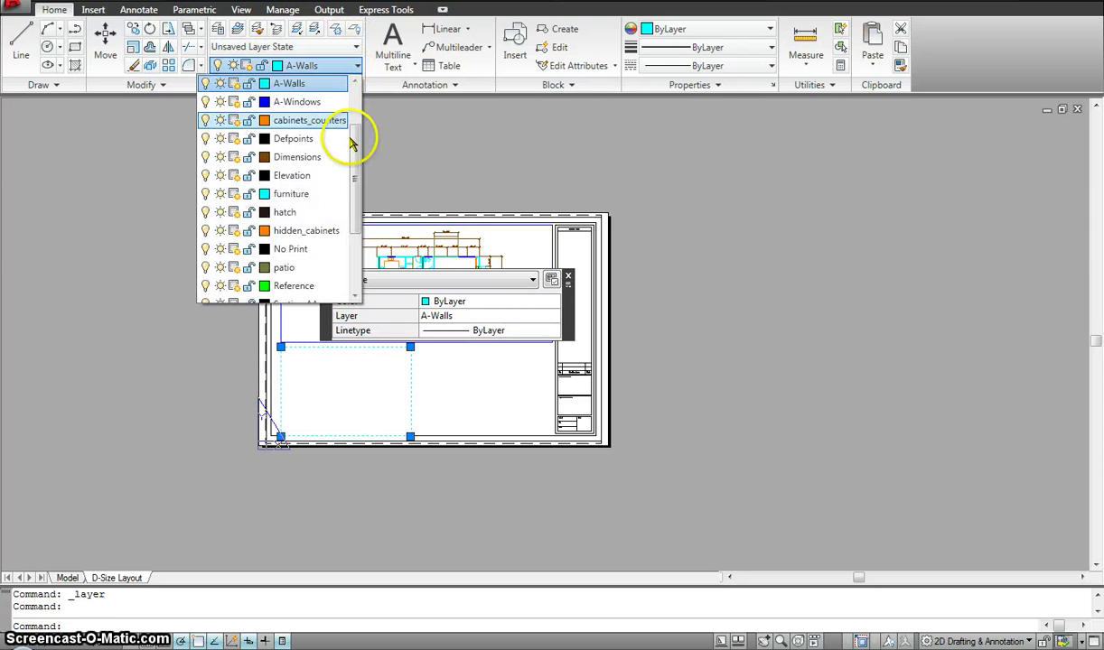
drag(358, 172, 358, 221)
click(285, 289)
key(Escape)
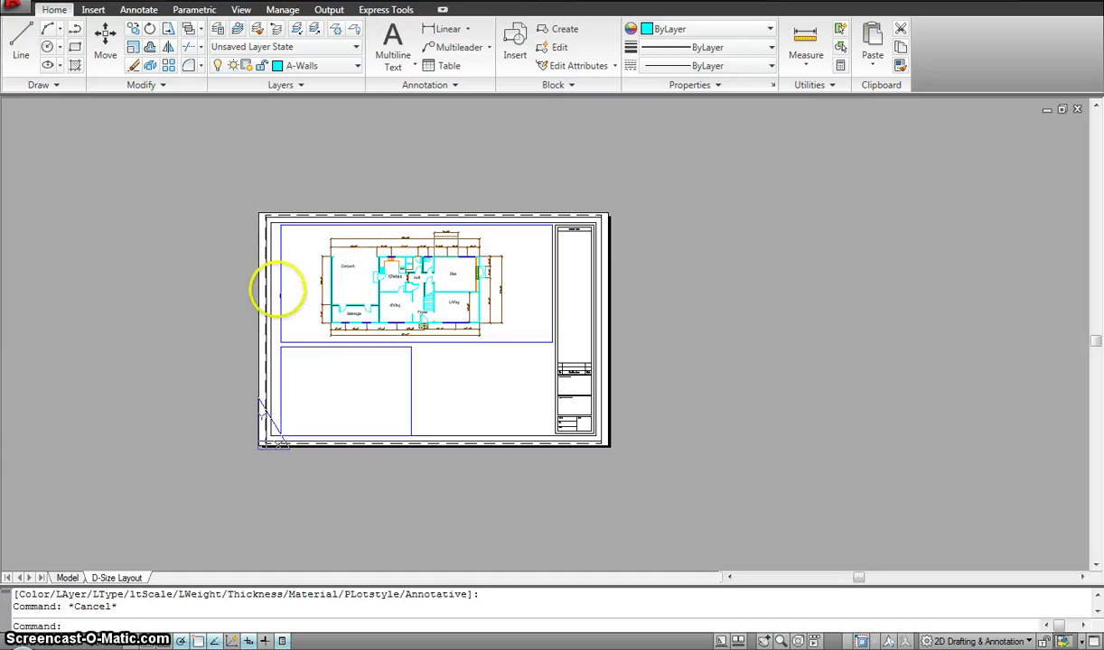
- Try to activate model space inside the new rectangle
click(365, 366)
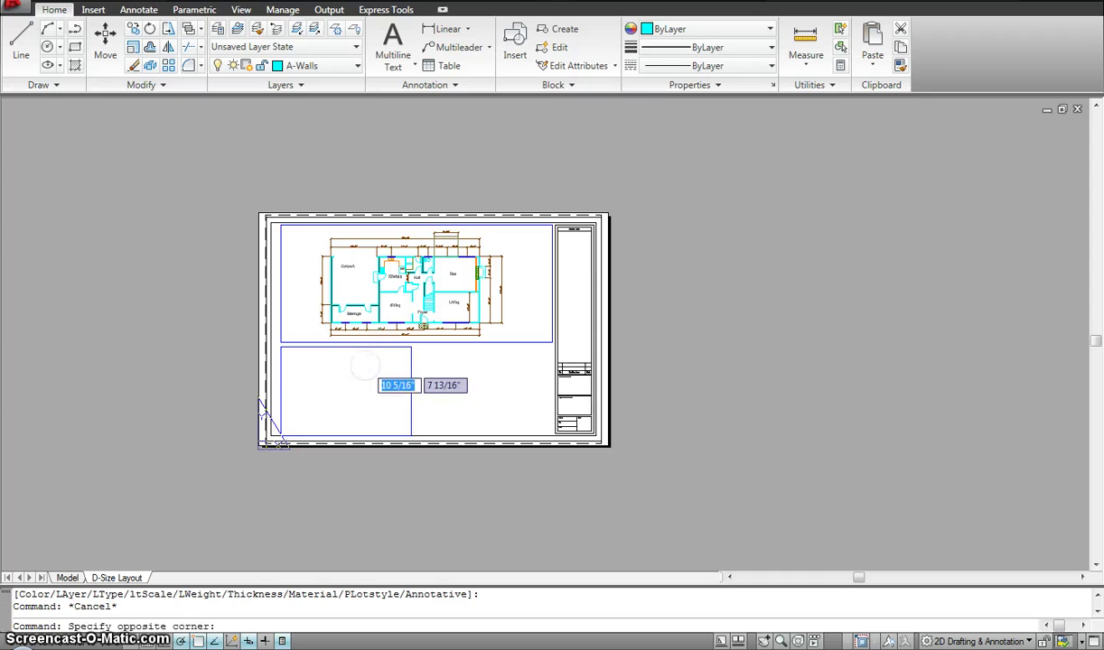
double_click(350, 367)
click(345, 363)
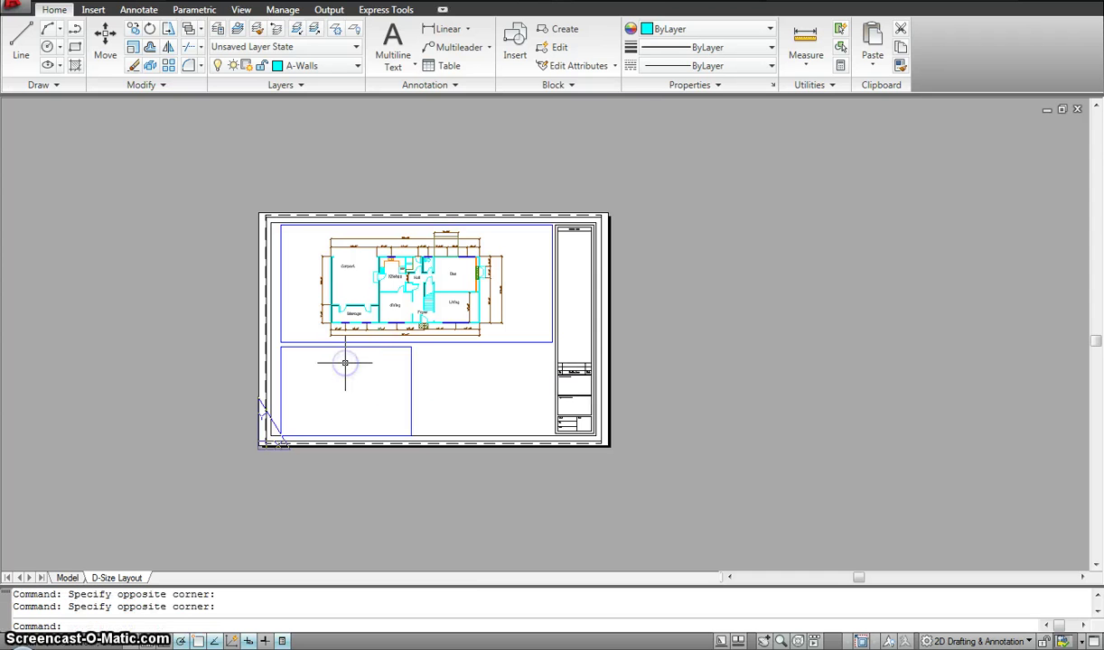
scroll(342, 359, up, 2)
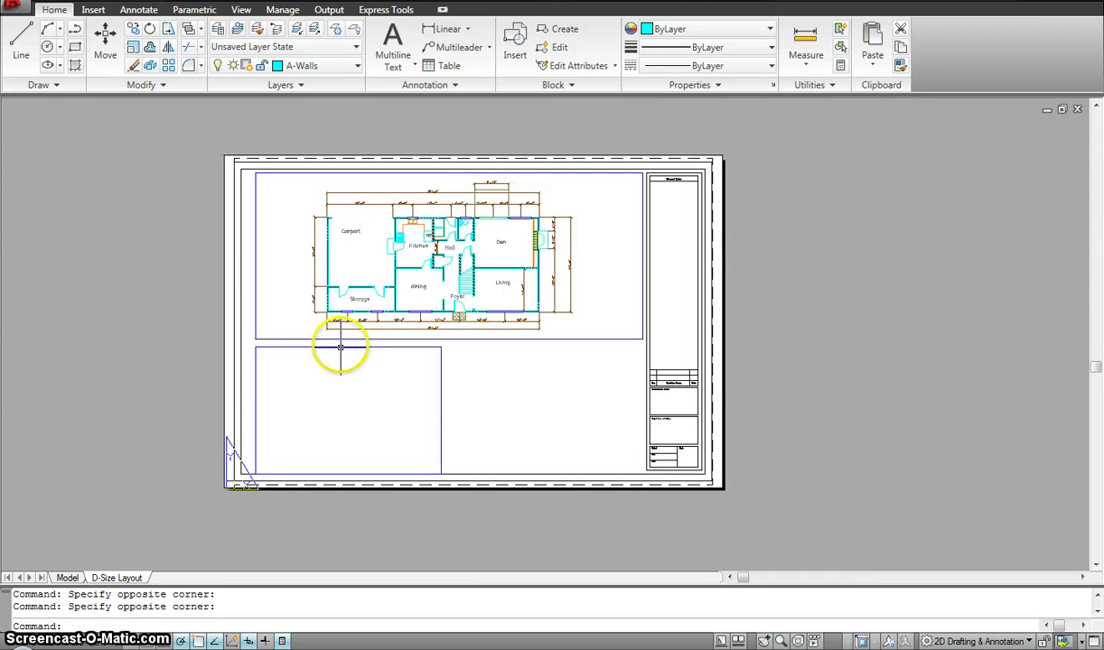
- Activate model space in the upper floor plan viewport and return to paper space with nothing selected
click(339, 346)
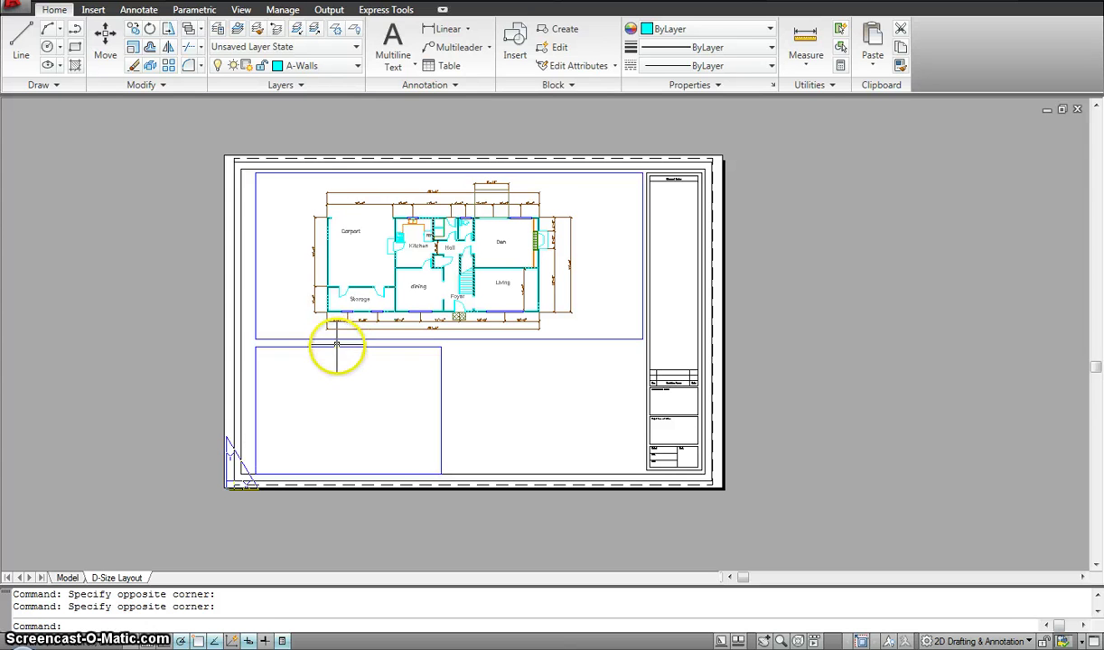
key(Escape)
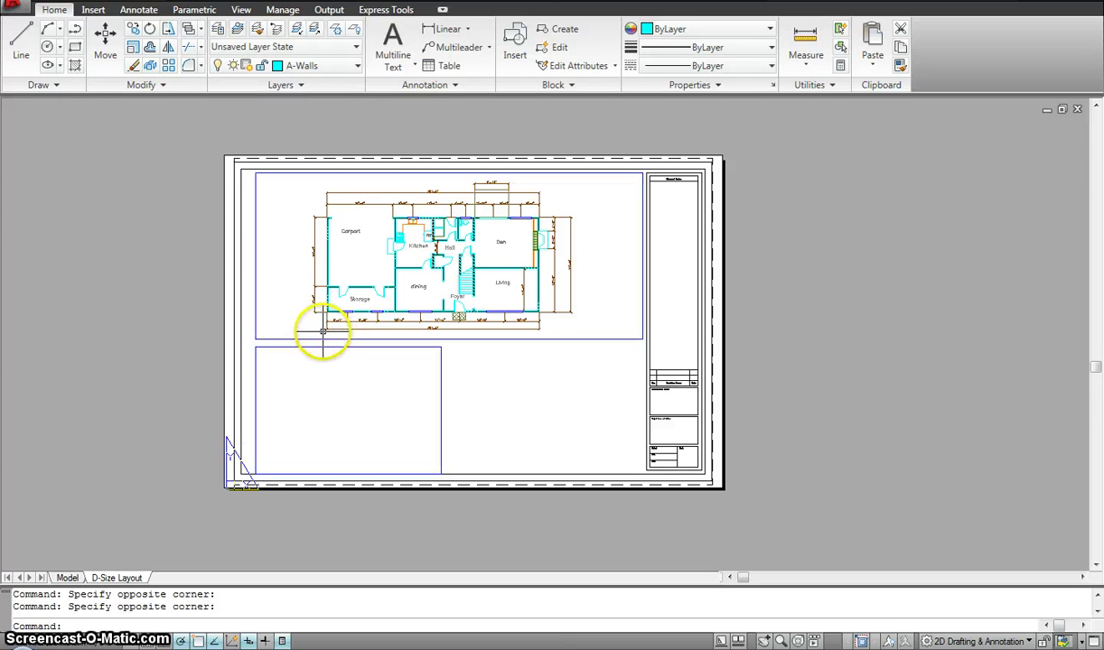
double_click(273, 287)
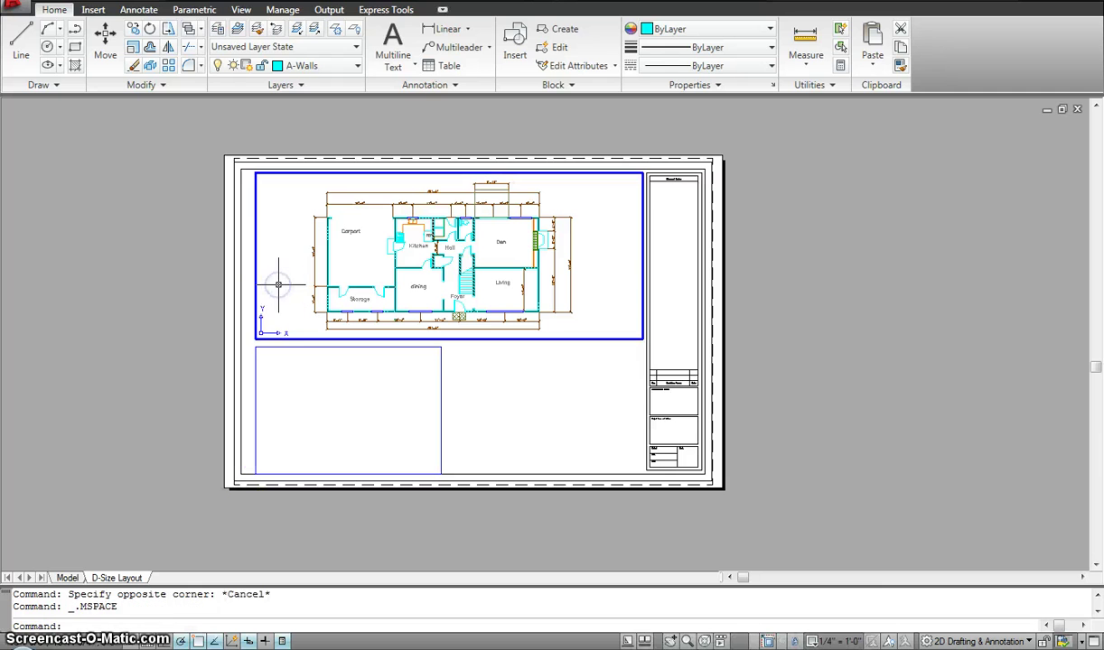
double_click(148, 308)
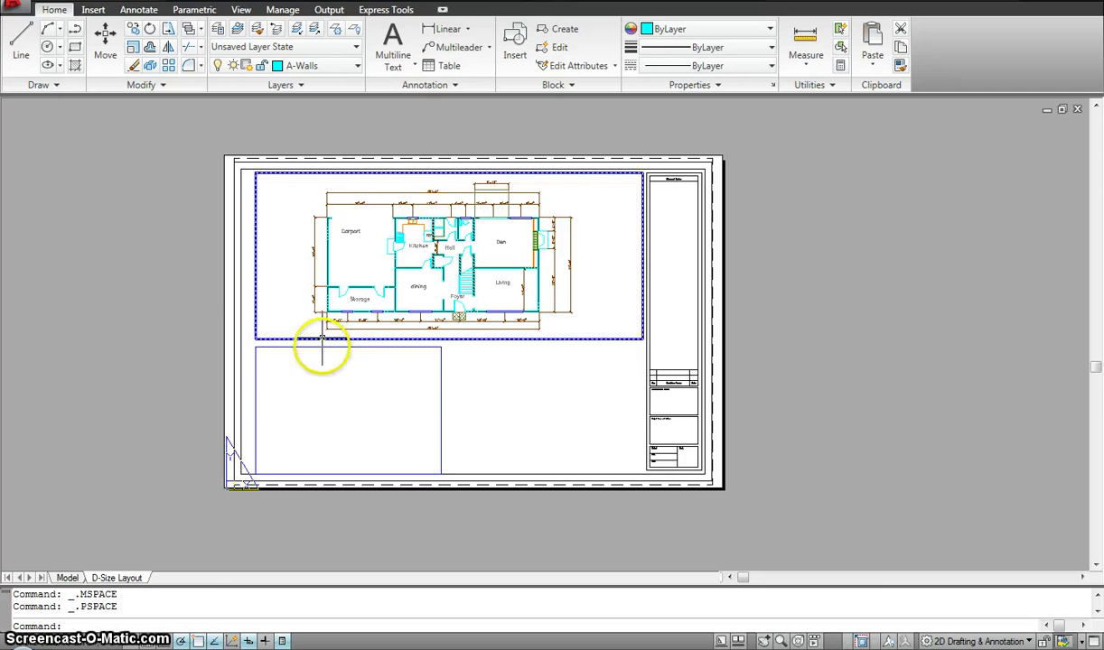
click(352, 340)
key(Escape)
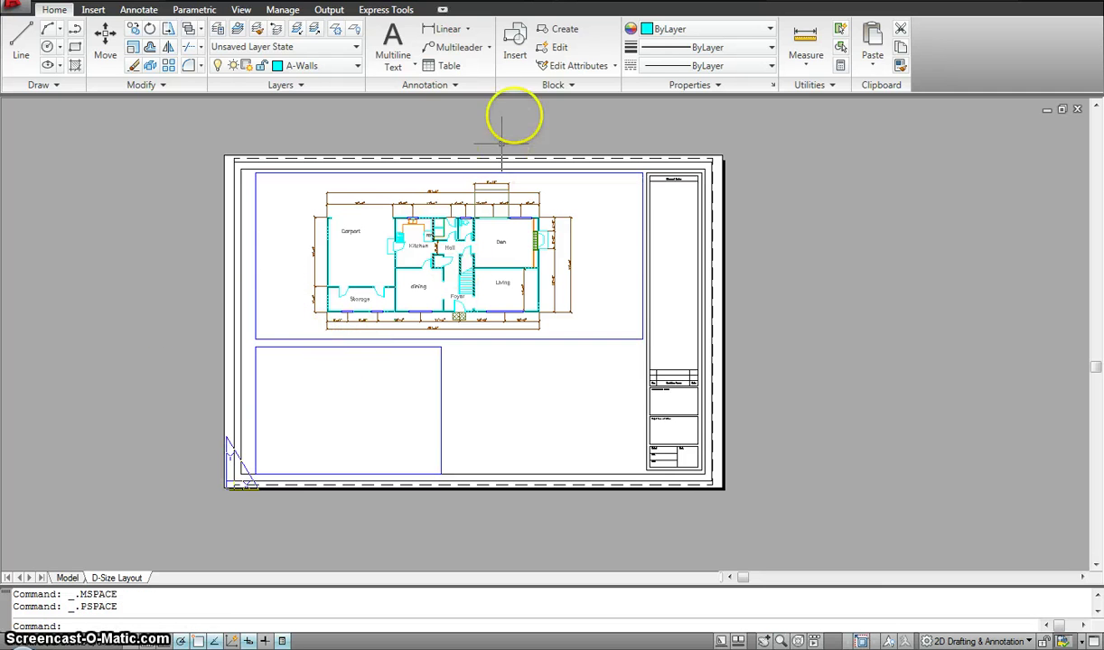
- Convert the rectangle below the floor plan viewport into a viewport using Create from Object
click(242, 10)
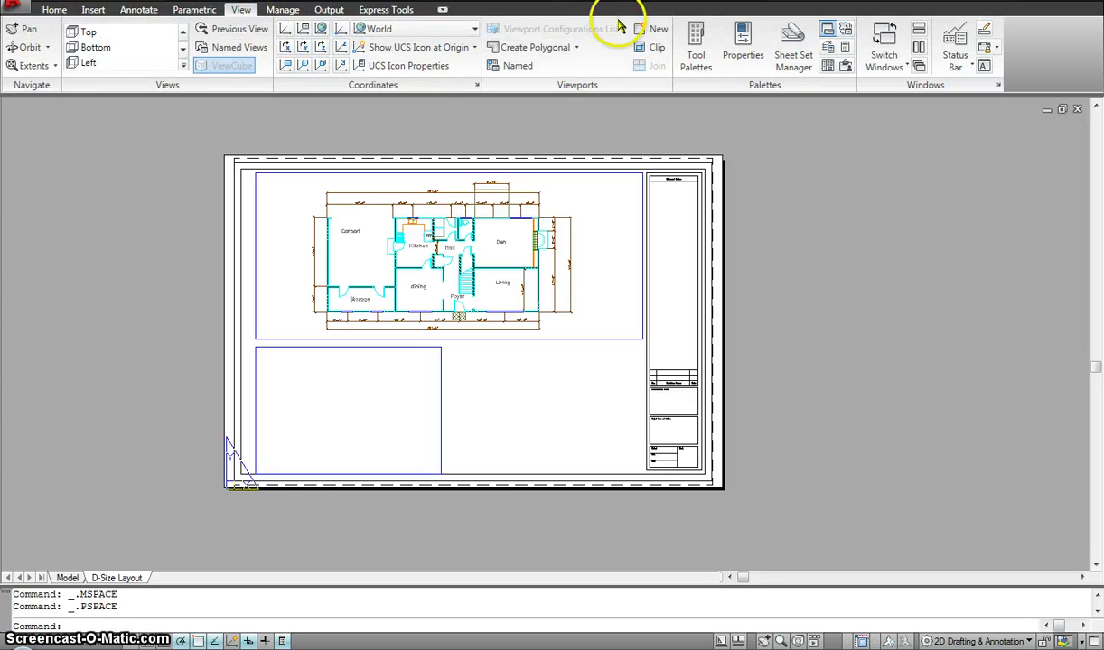
click(576, 48)
click(530, 103)
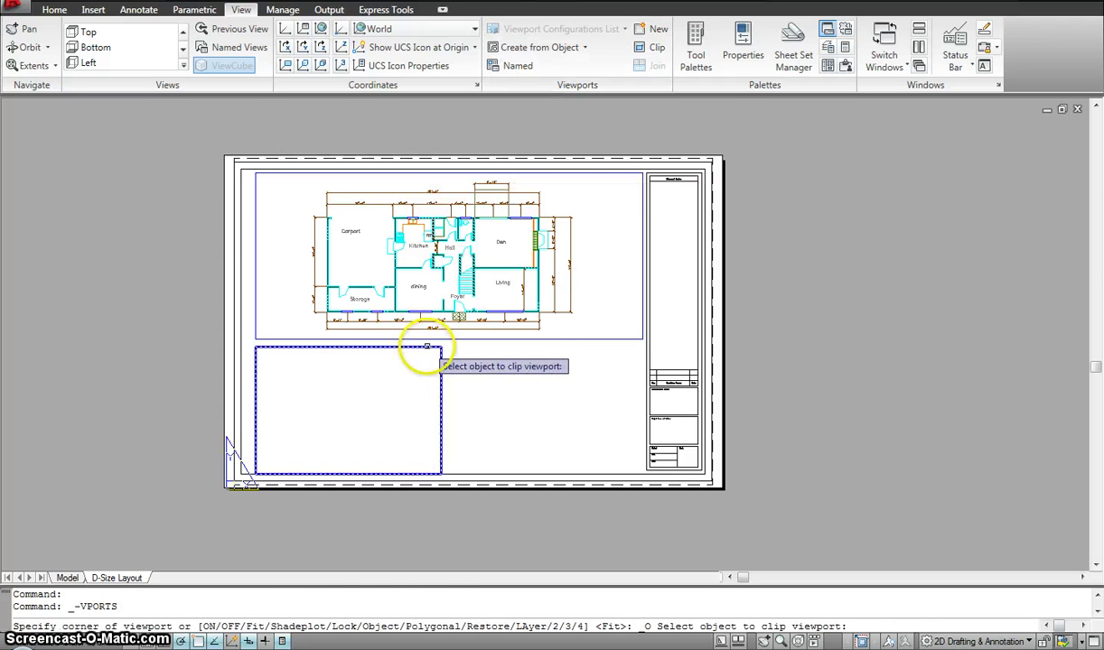
click(426, 347)
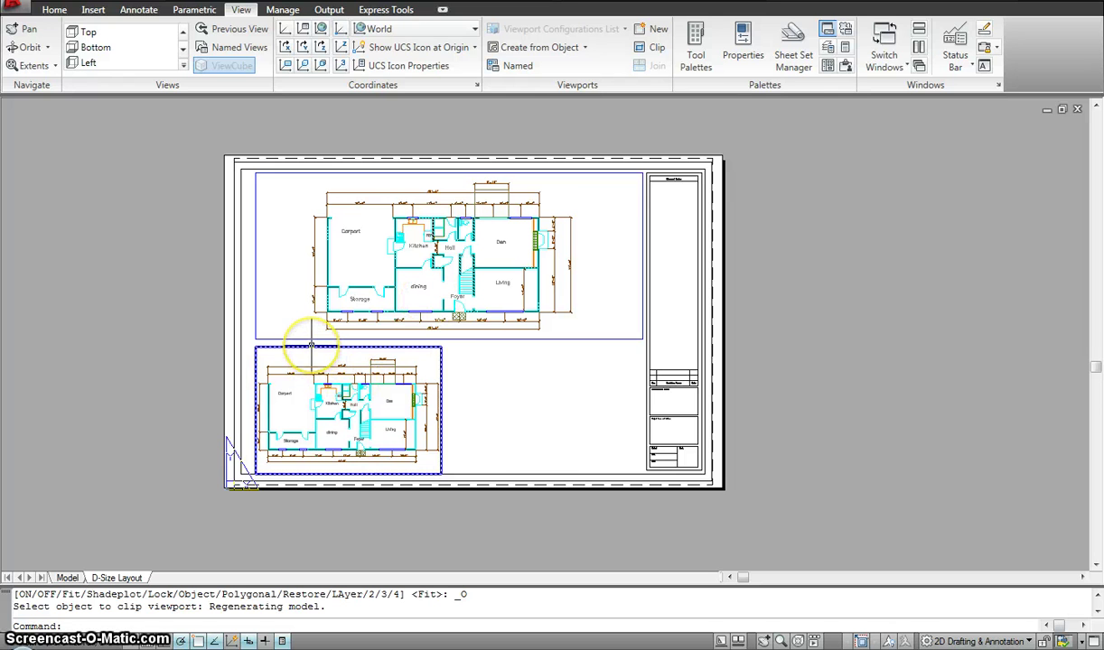
mouse_move(310, 344)
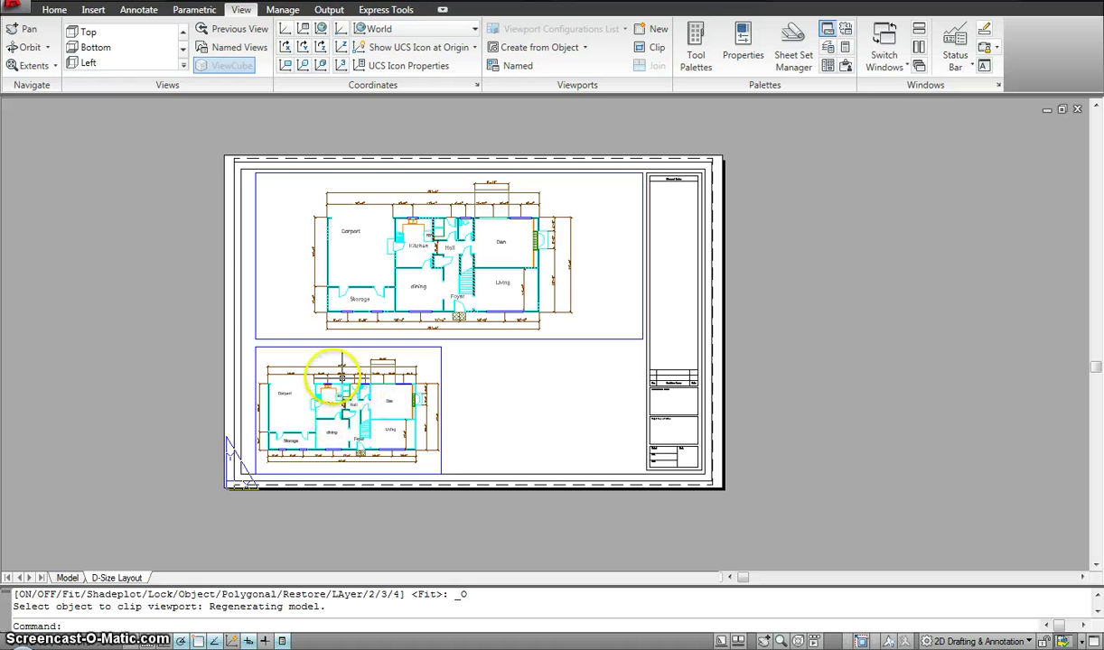
- Set the new lower viewport's scale to 1/2" = 1'-0", centre the kitchen and hall in it, and return to paper space
double_click(375, 408)
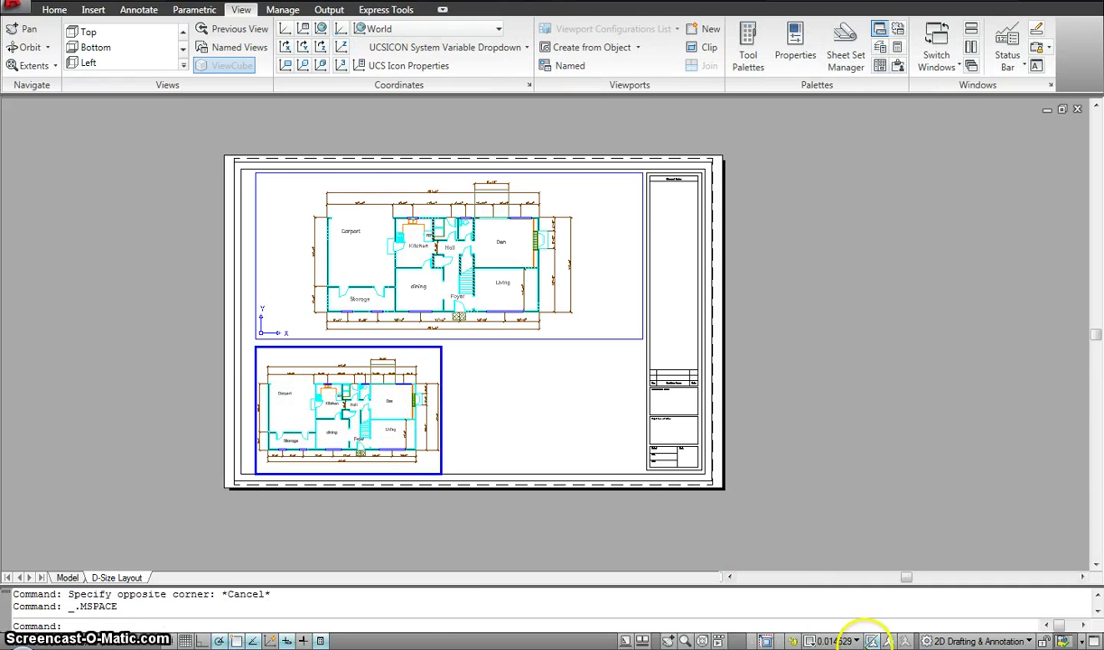
click(857, 642)
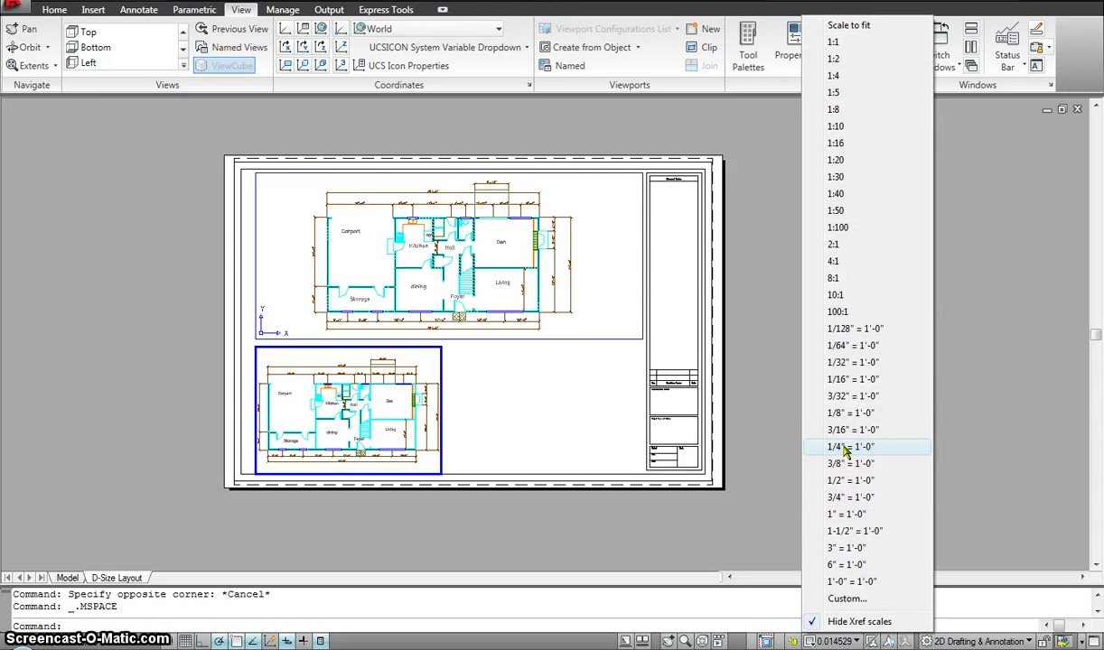
click(840, 481)
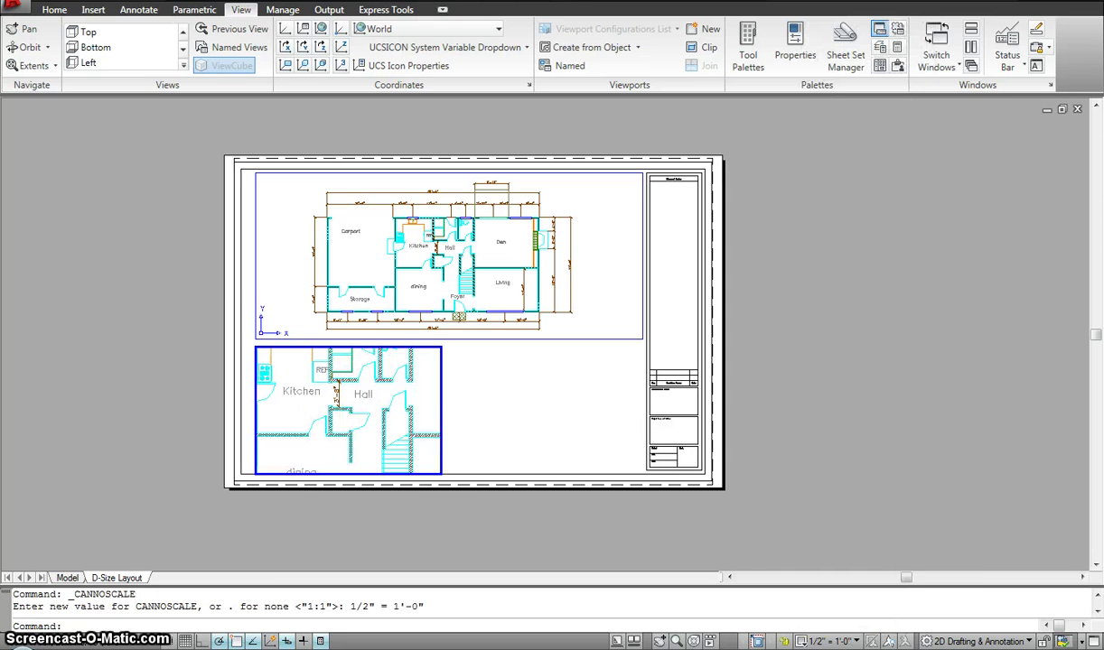
click(373, 414)
middle_drag(373, 414, 391, 426)
double_click(510, 407)
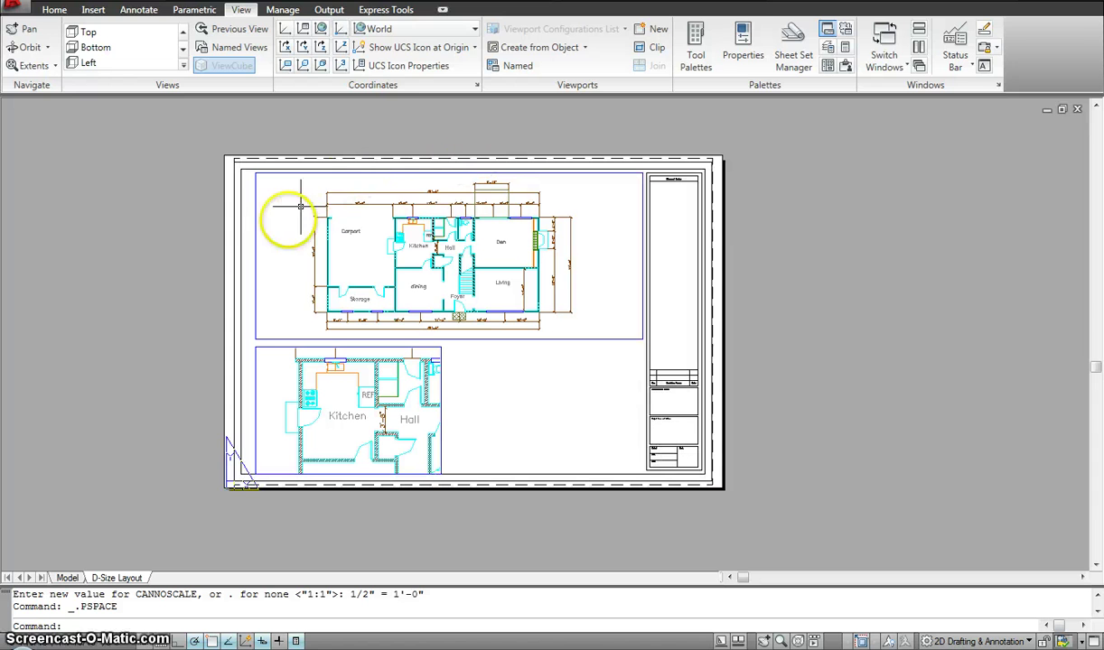
- Check the viewport scales of the kitchen viewport and the upper floor plan viewport
click(255, 443)
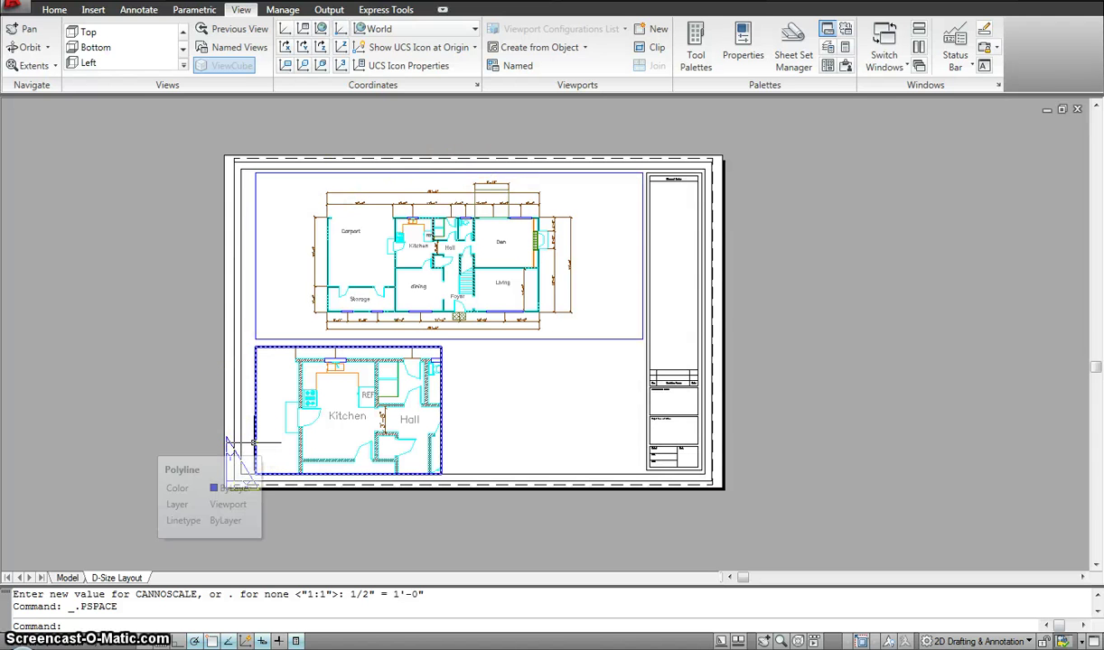
key(Escape)
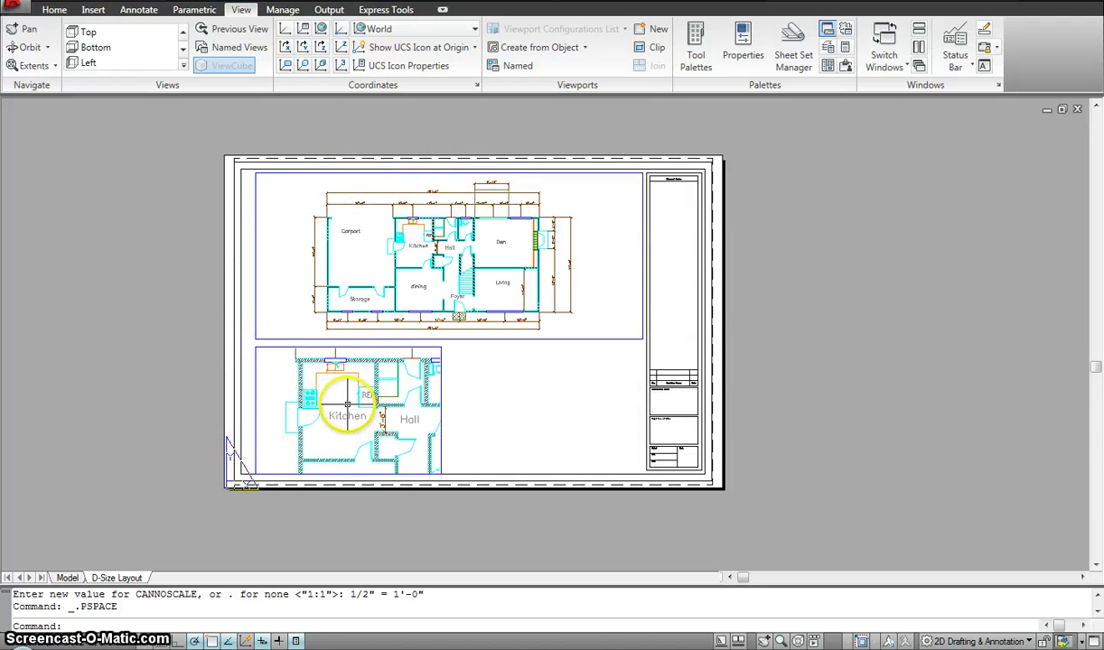
double_click(347, 402)
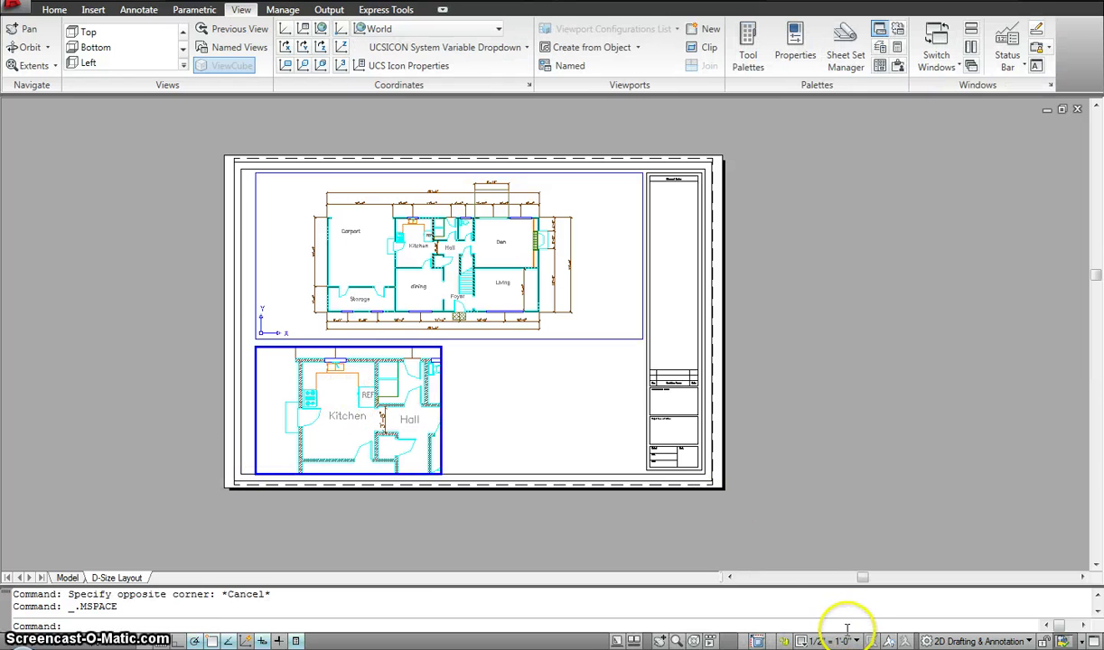
click(368, 246)
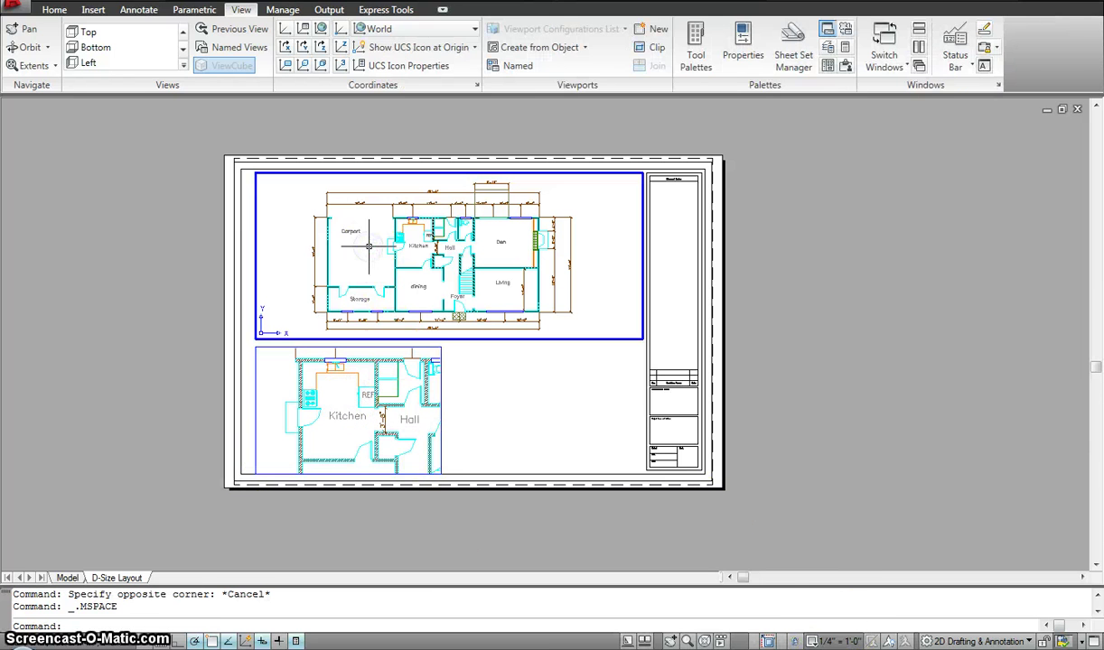
double_click(767, 407)
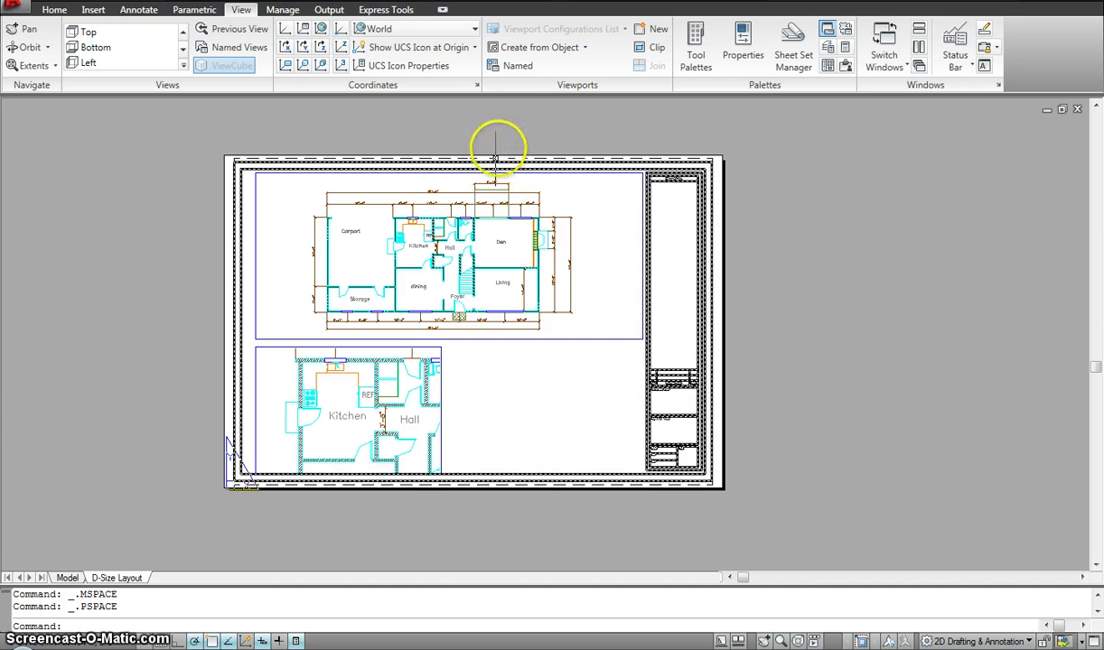
- Create a four-sided polygonal viewport about 9 1/8" tall in the empty area between the kitchen viewport and the title block
key(ctrl+z)
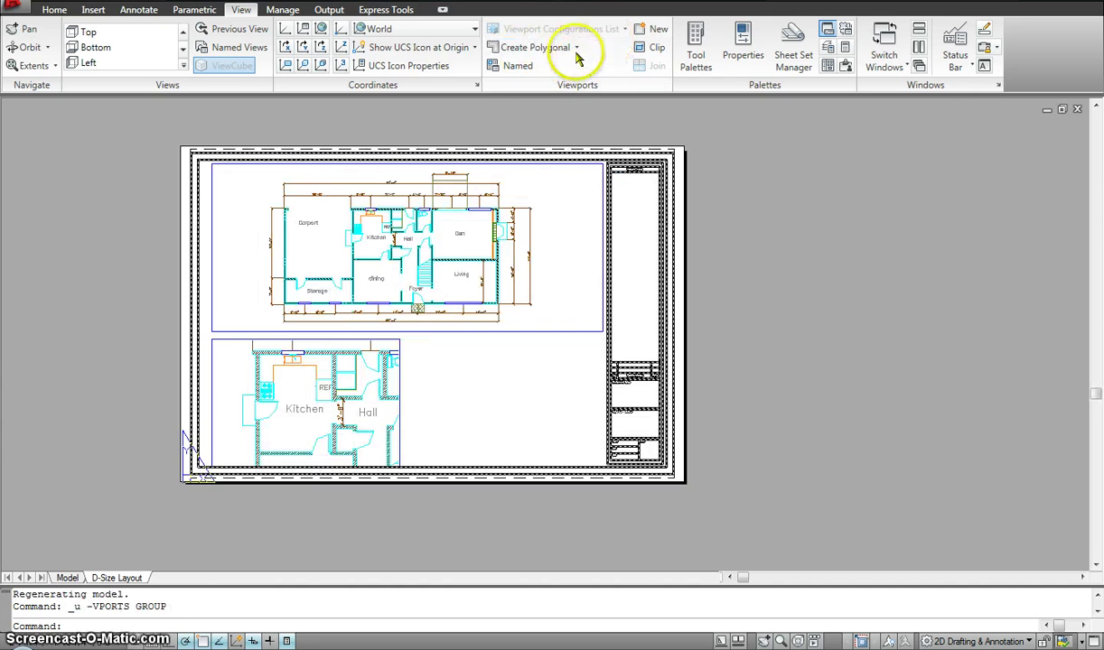
click(525, 49)
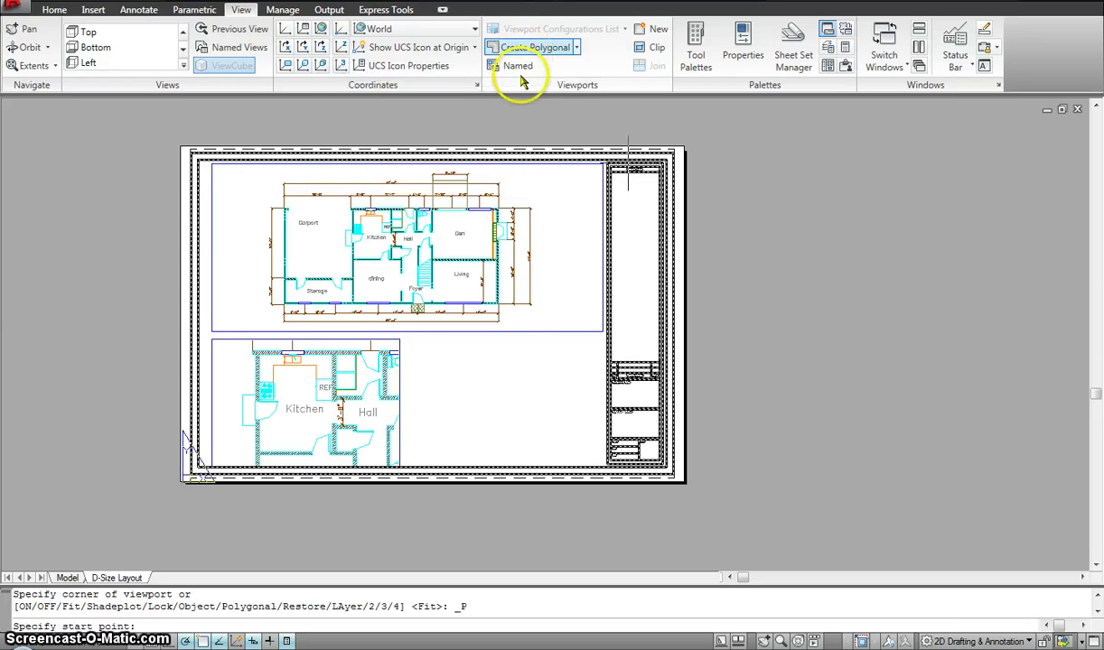
click(407, 331)
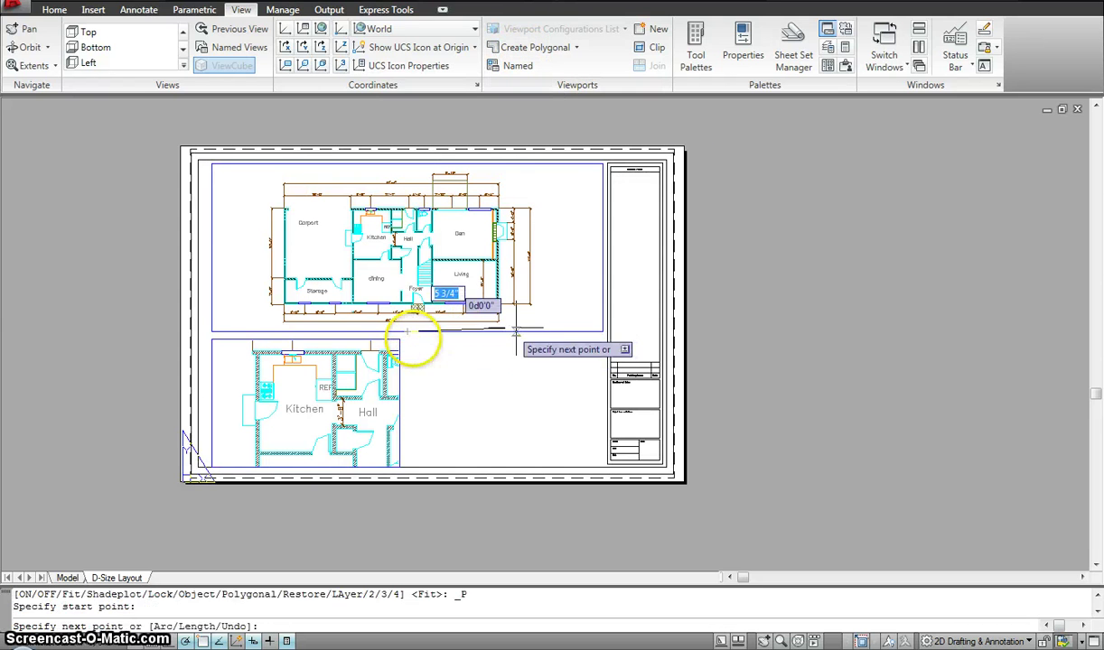
click(604, 332)
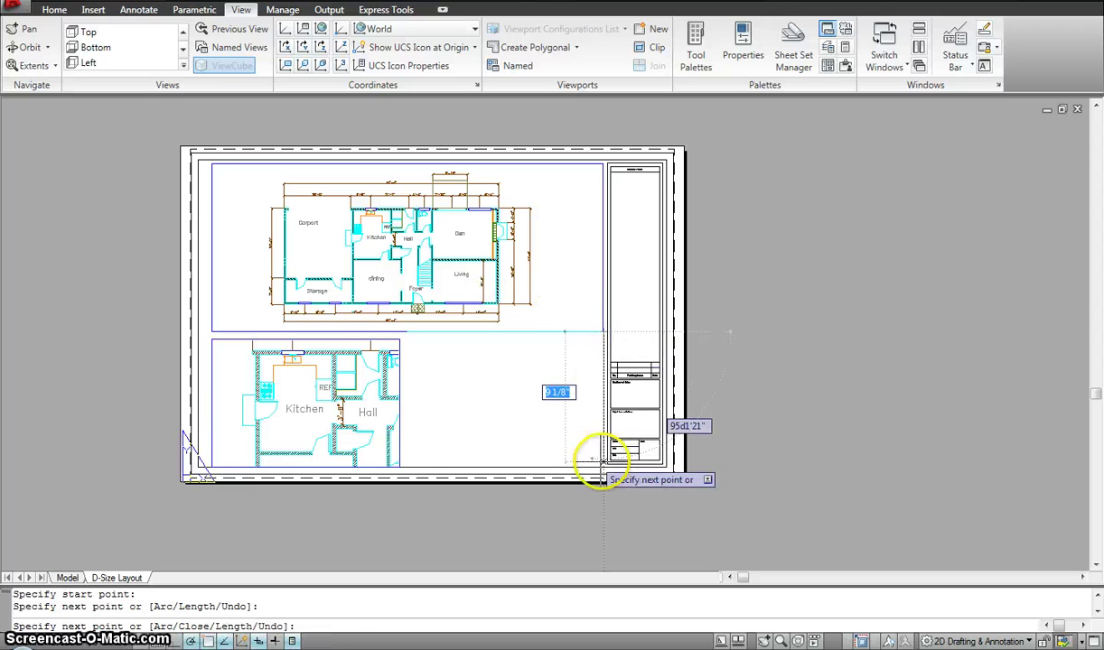
click(603, 461)
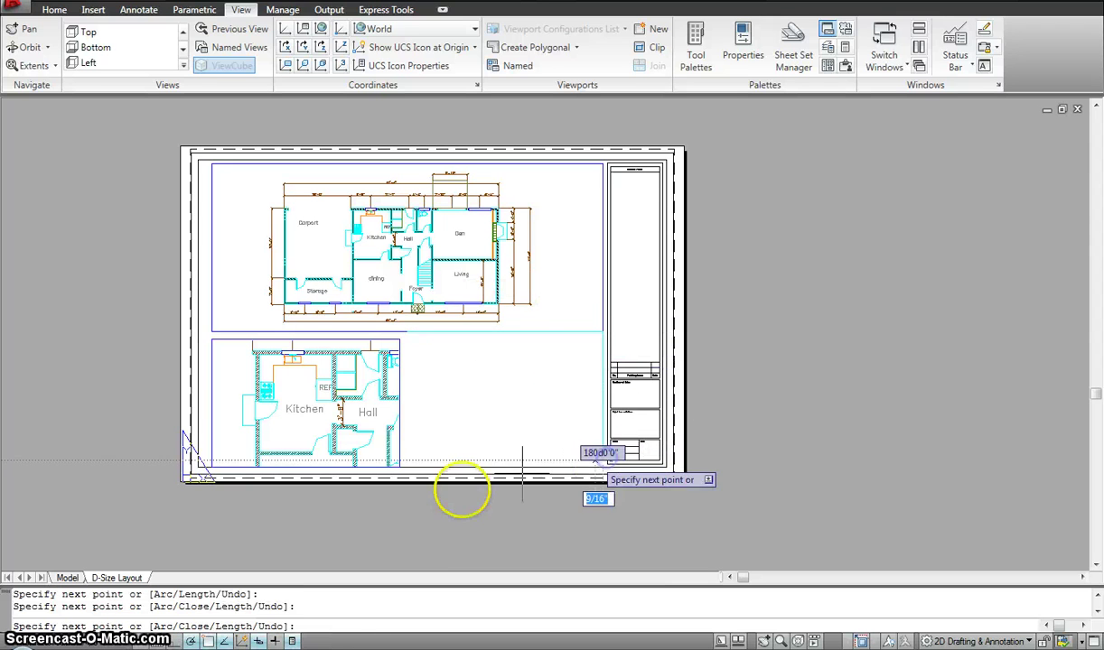
click(400, 463)
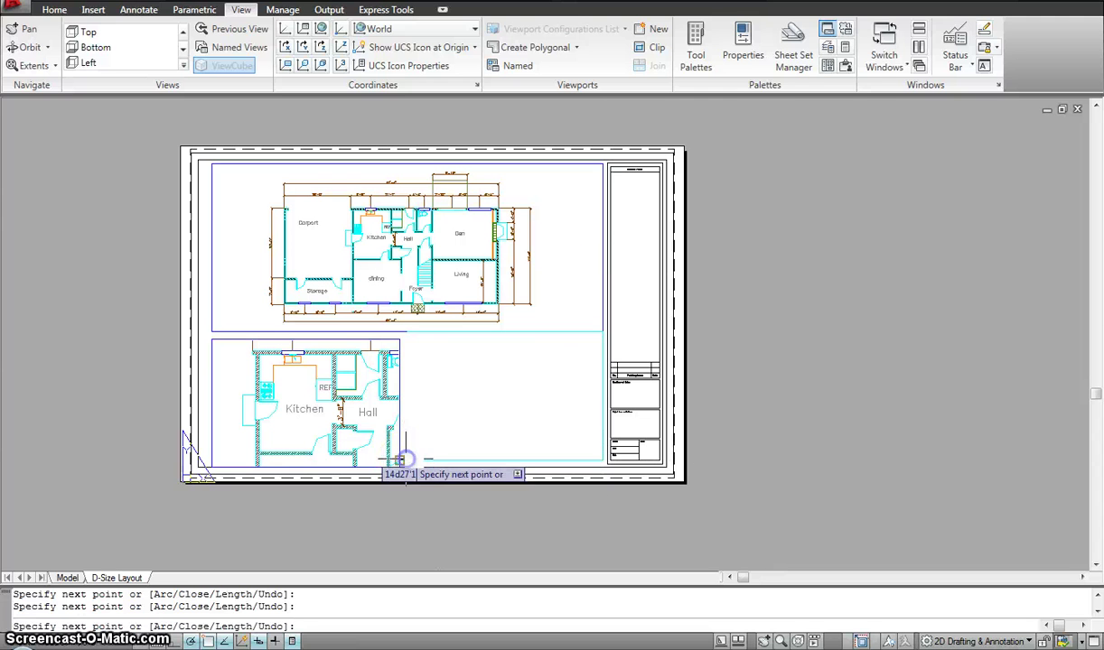
click(407, 331)
key(Return)
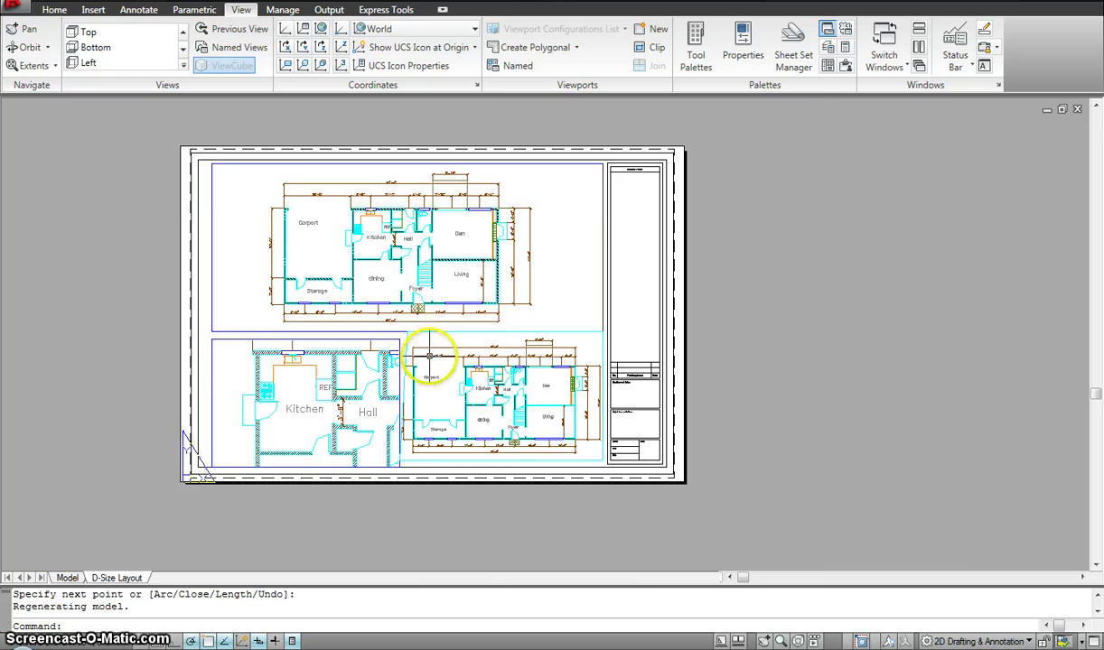
- Assign the new polygonal viewport to the Viewport layer
scroll(408, 330, up, 4)
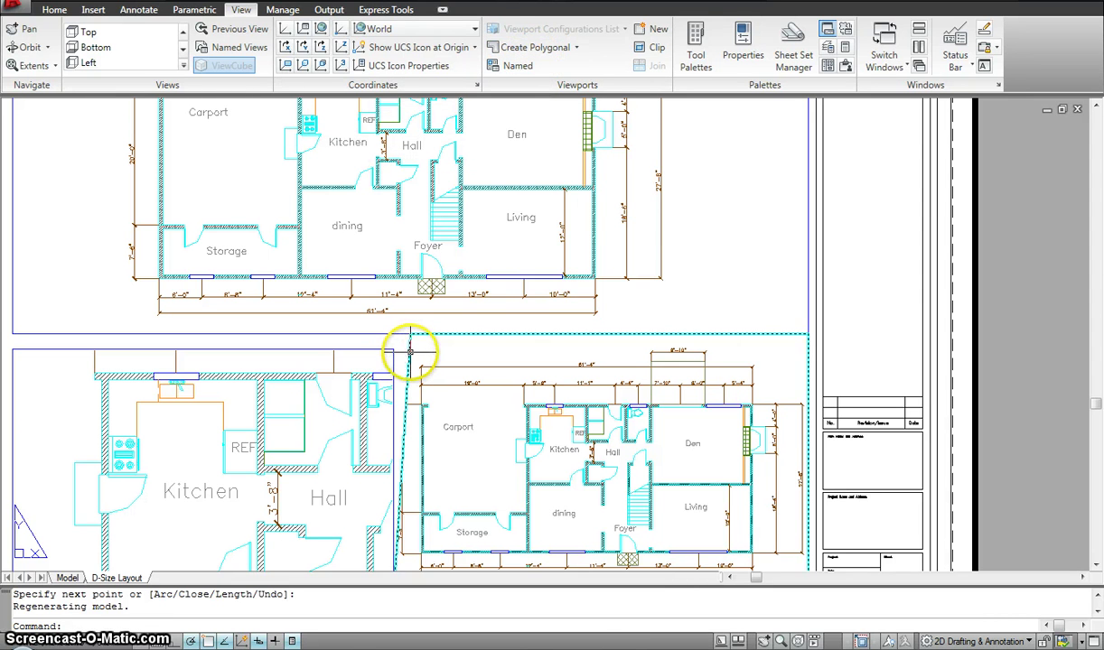
click(409, 350)
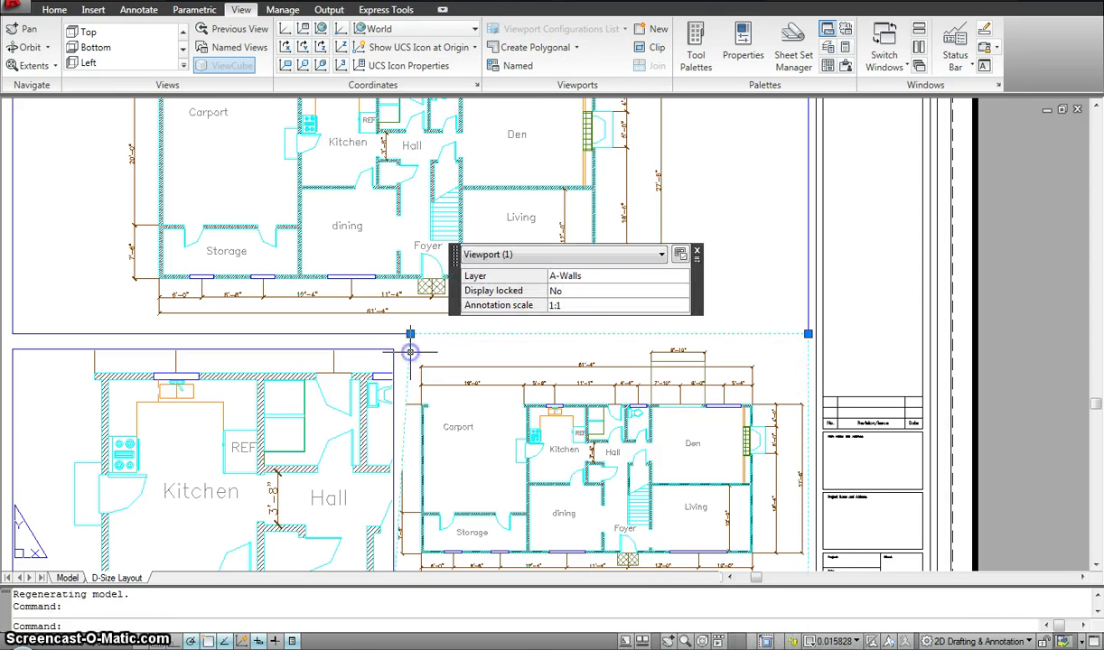
click(58, 11)
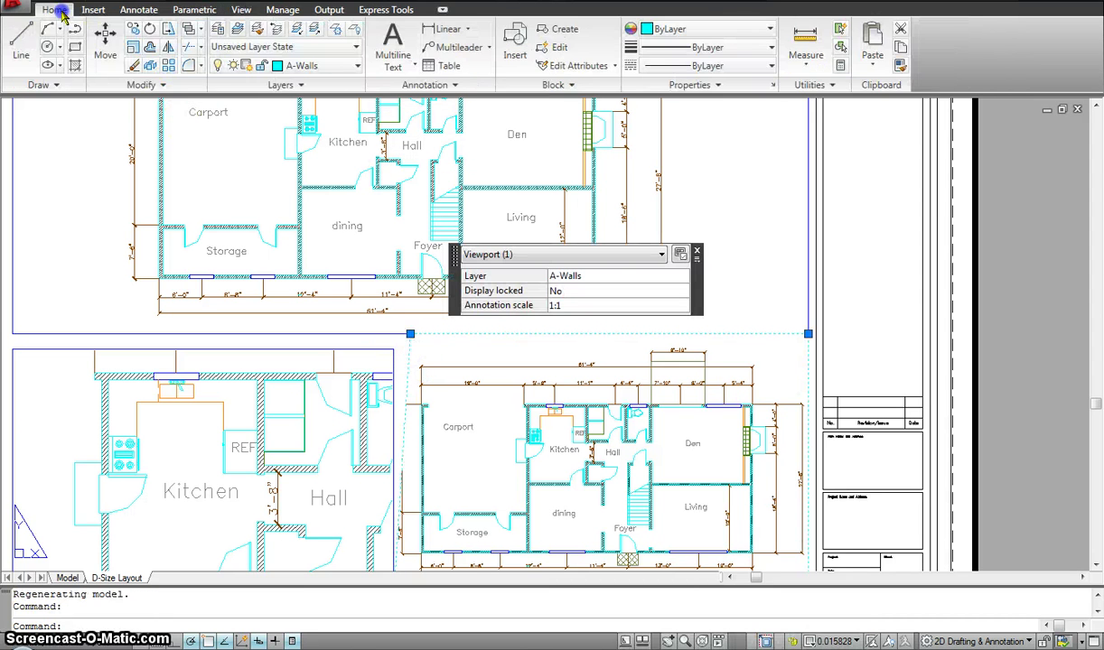
click(344, 66)
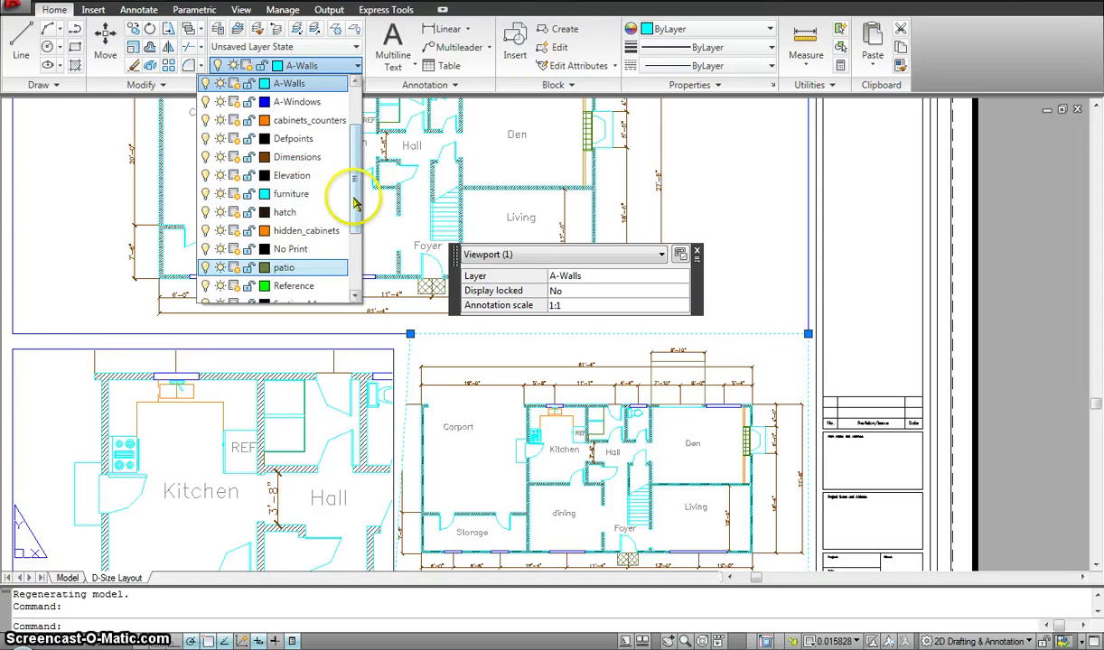
drag(355, 237, 355, 291)
click(287, 286)
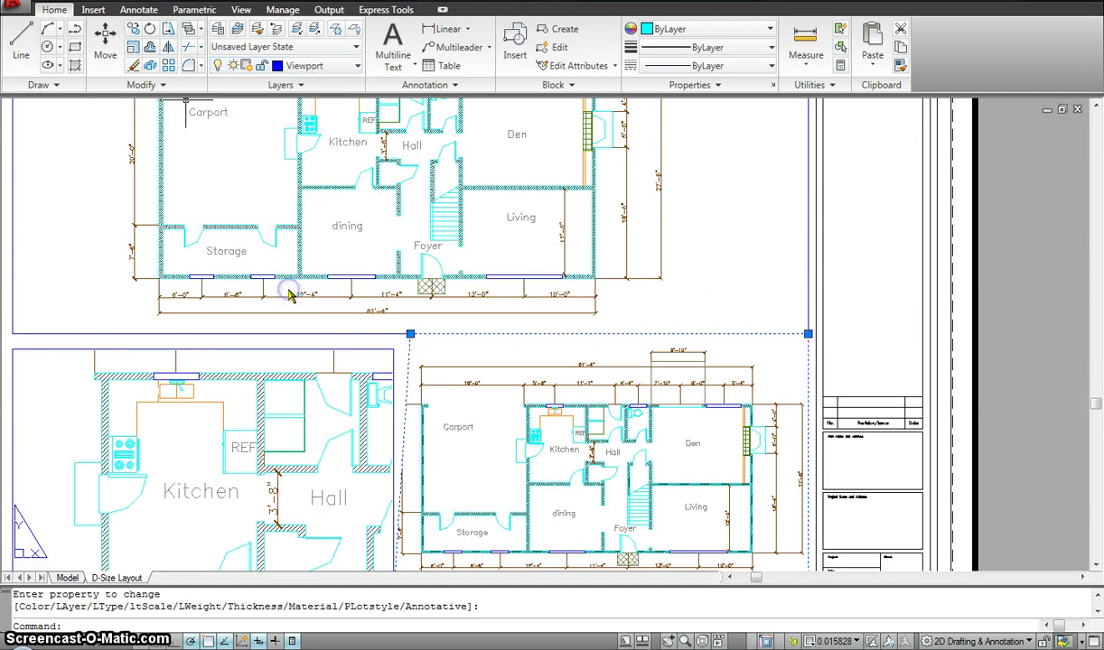
scroll(569, 402, down, 2)
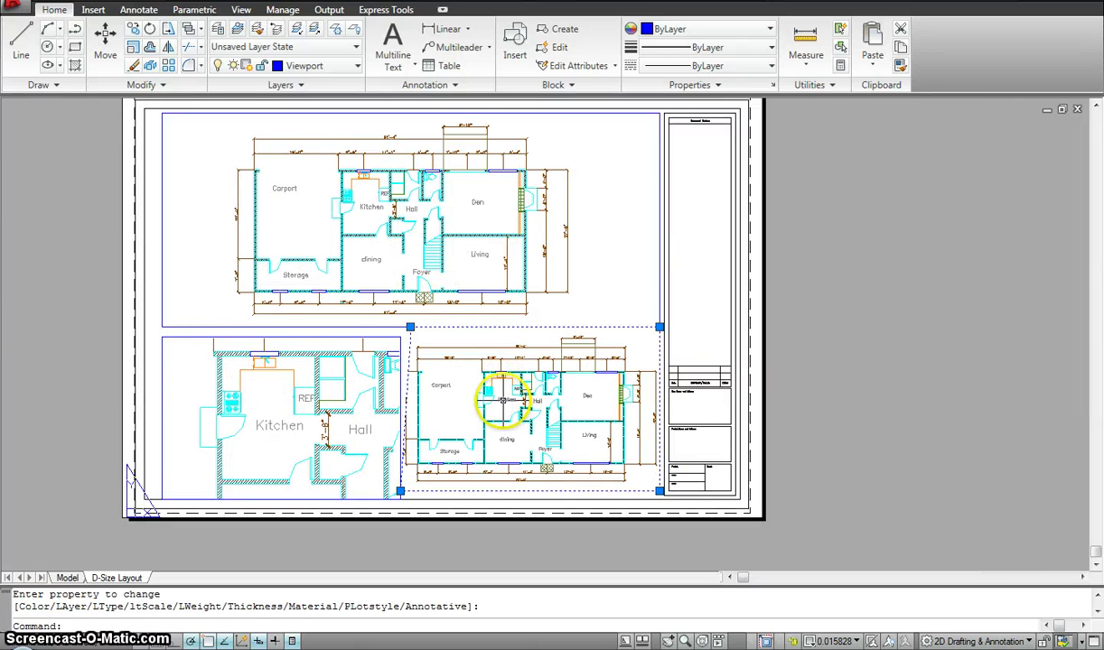
- Set the polygonal viewport's scale to 1" = 1'-0" and bring the bathroom into view inside it
double_click(516, 375)
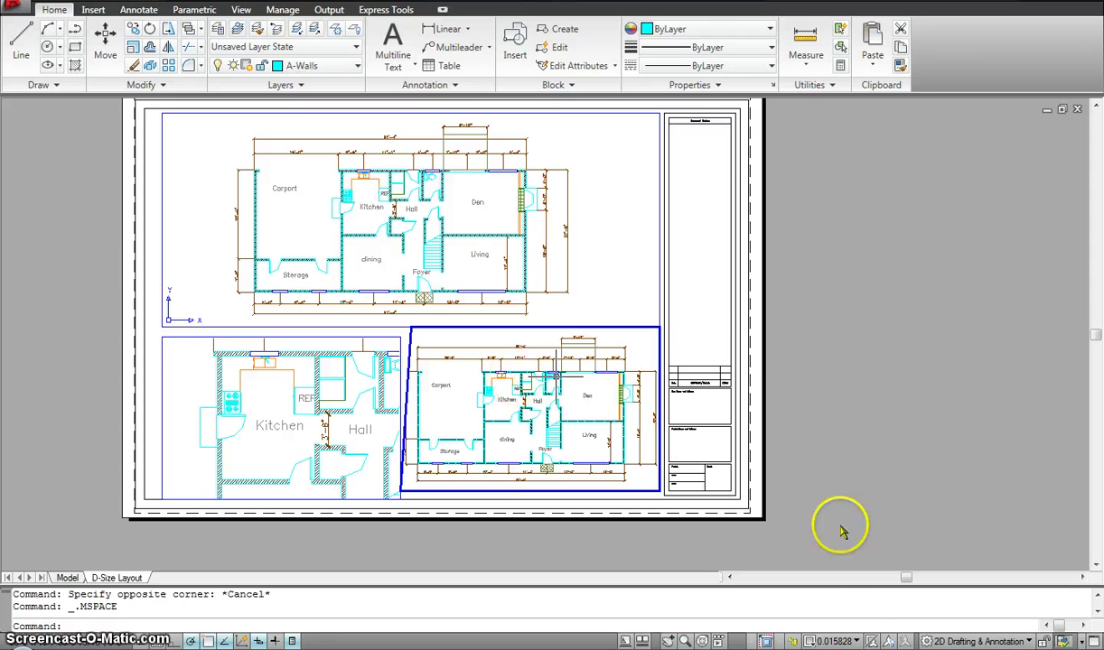
click(858, 640)
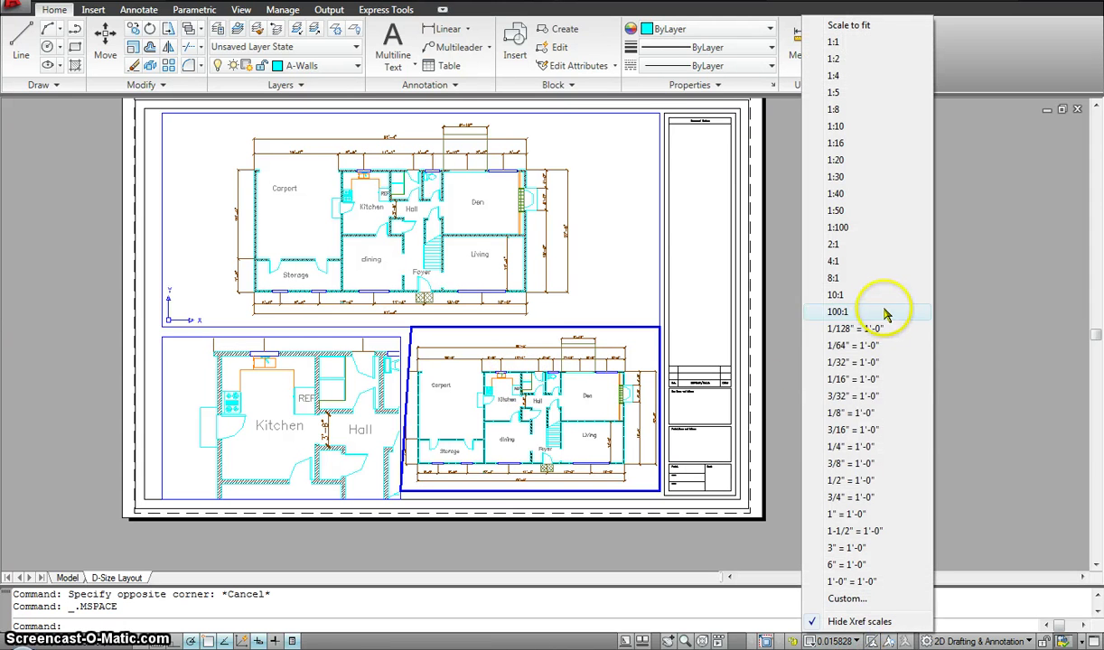
click(838, 514)
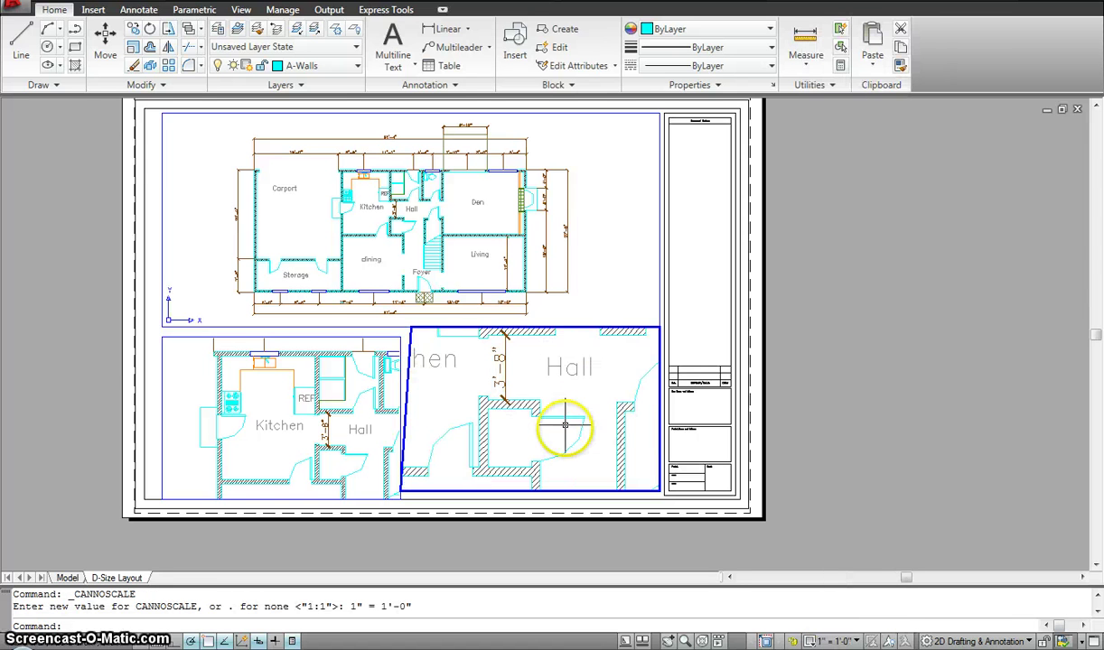
middle_drag(514, 403, 427, 391)
middle_drag(585, 390, 556, 409)
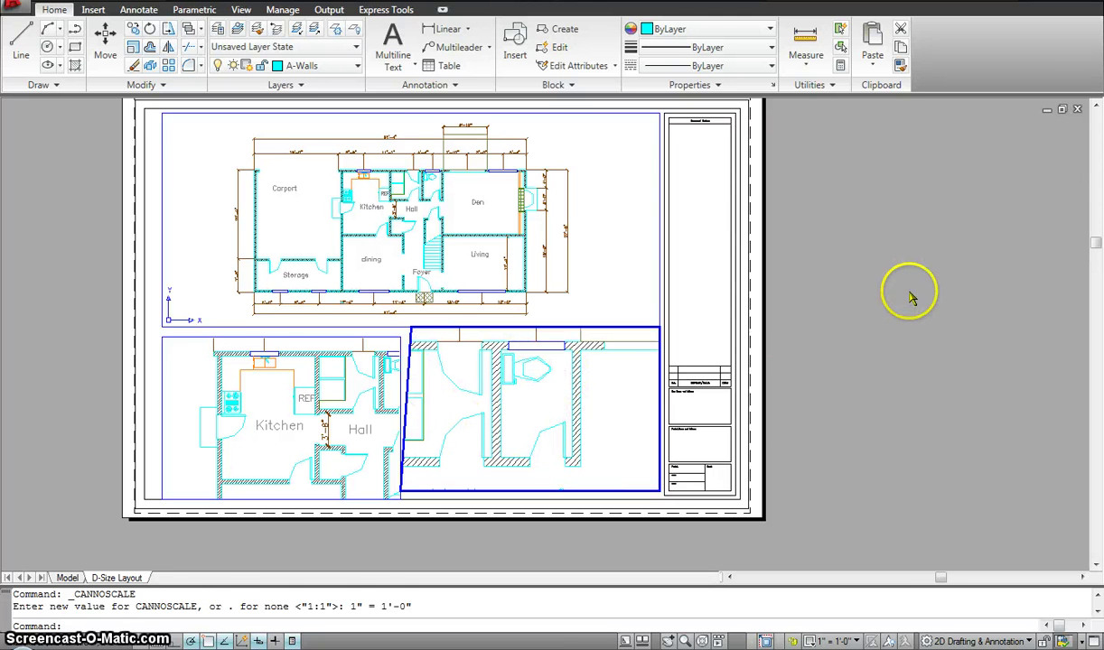
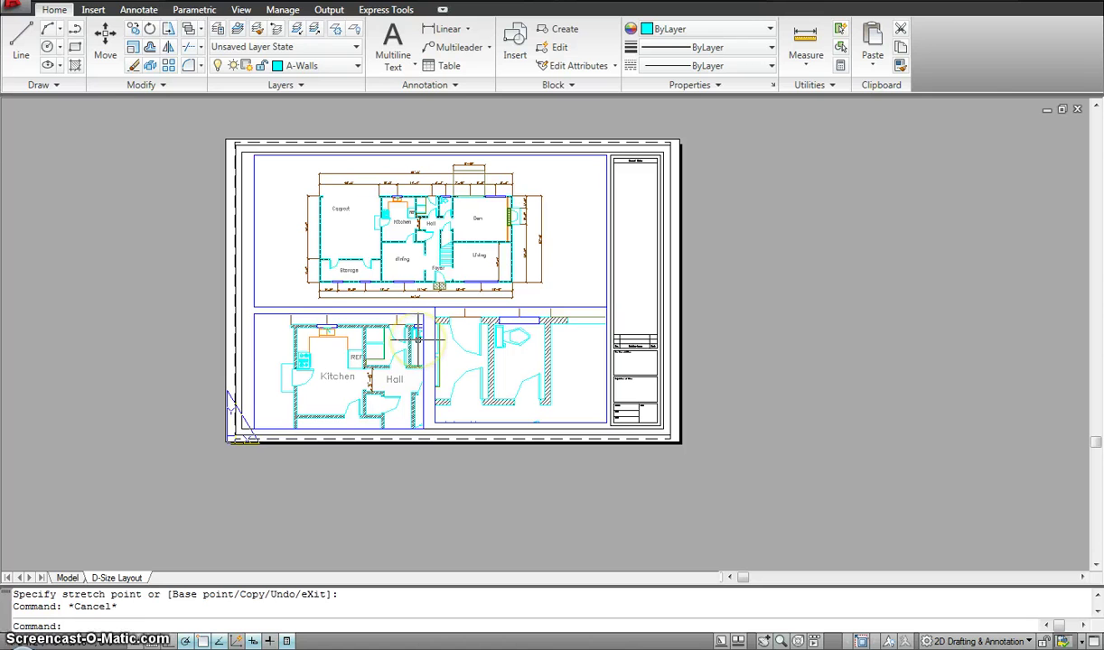
- Create a Two: Horizontal viewport configuration with zero spacing in the empty area beside the D-Size sheet
click(242, 10)
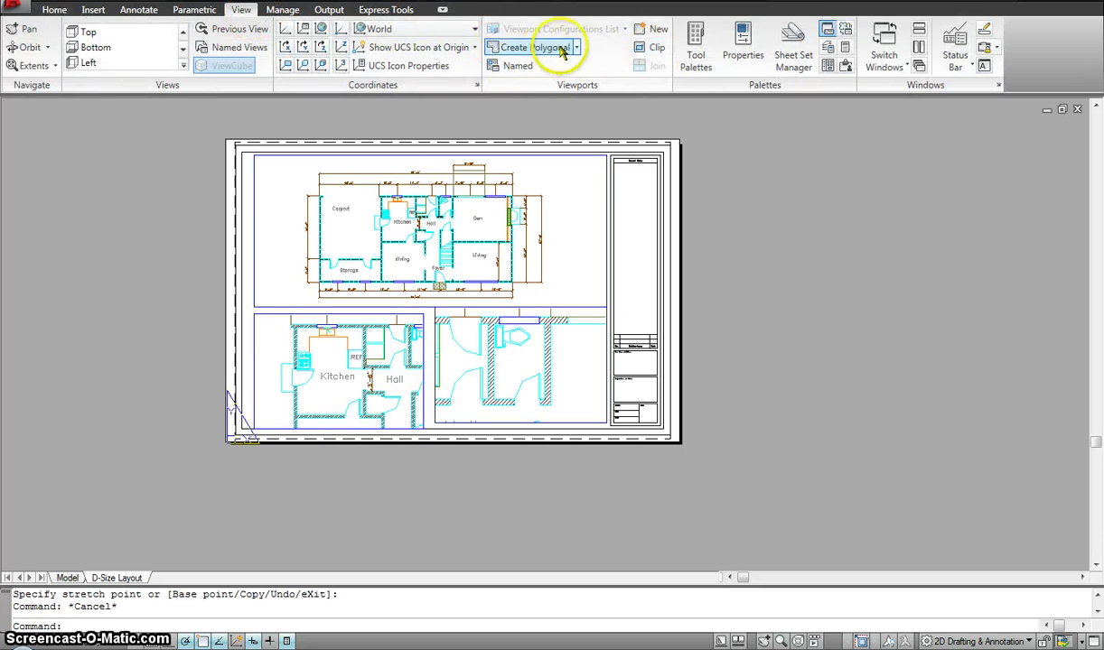
click(656, 29)
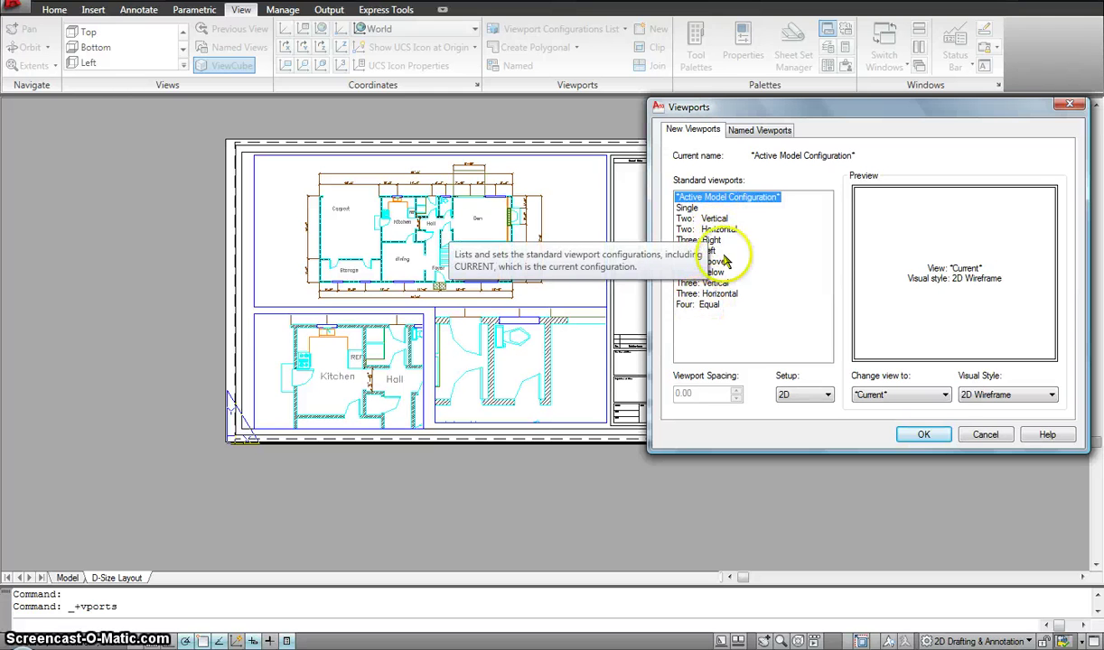
click(711, 230)
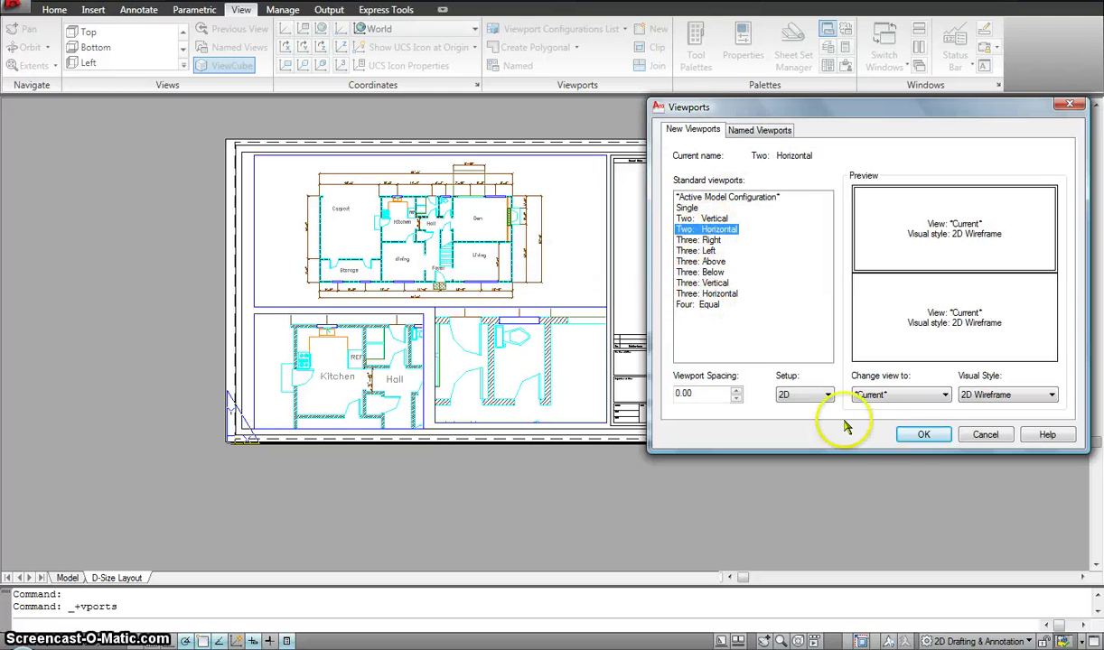
click(921, 436)
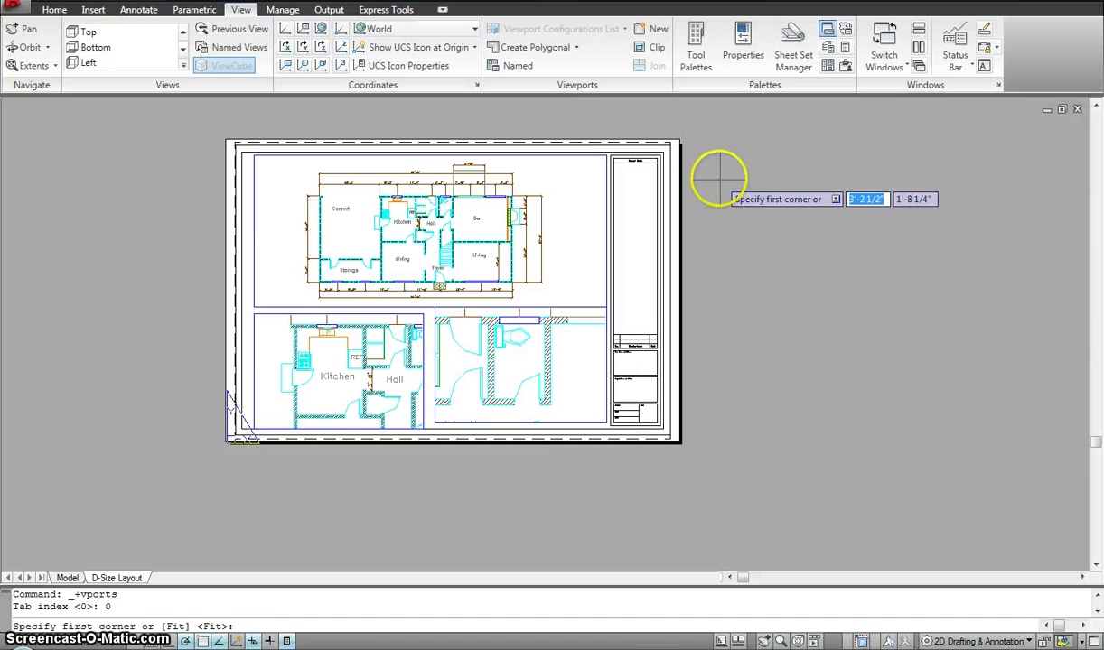
click(716, 167)
click(964, 412)
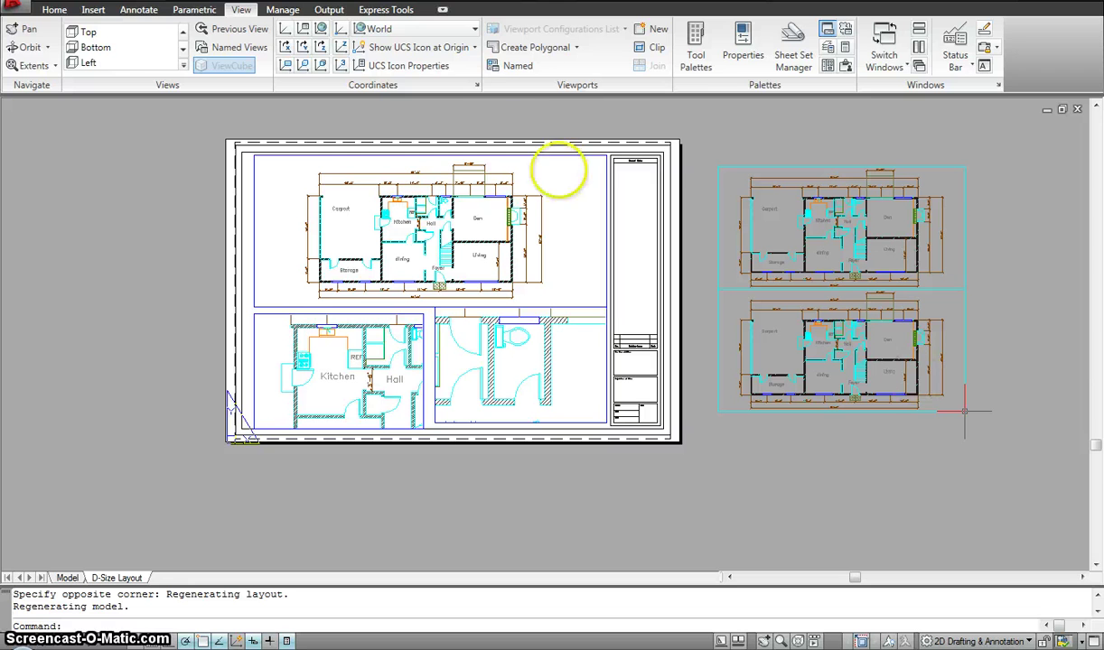
- Delete both stacked viewports outside the sheet
click(852, 412)
click(785, 137)
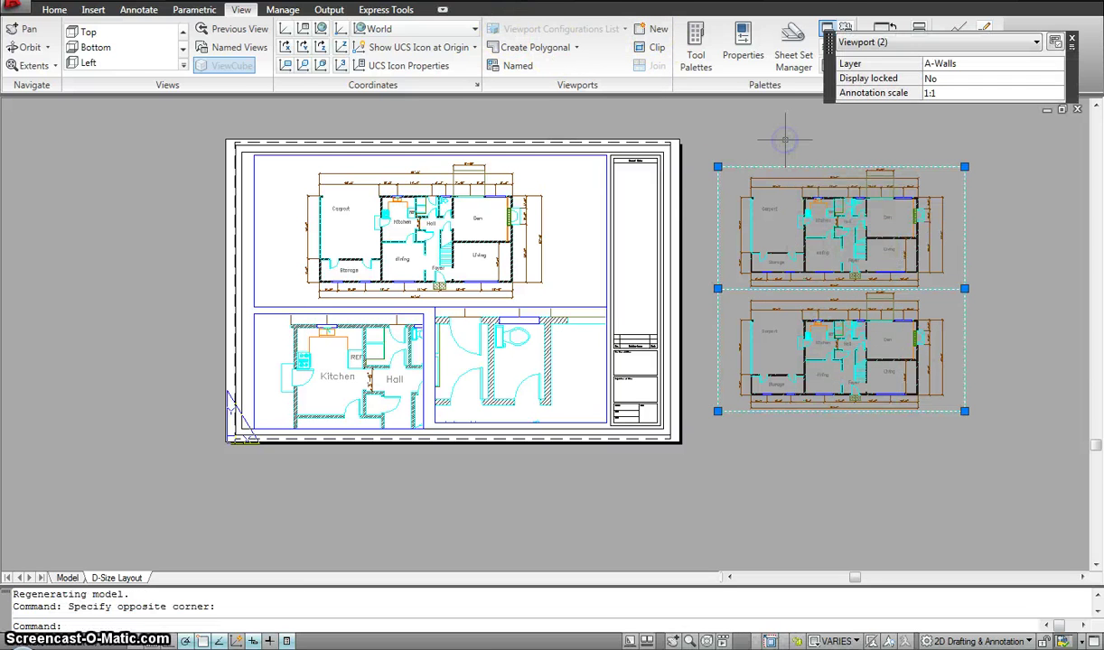
key(Delete)
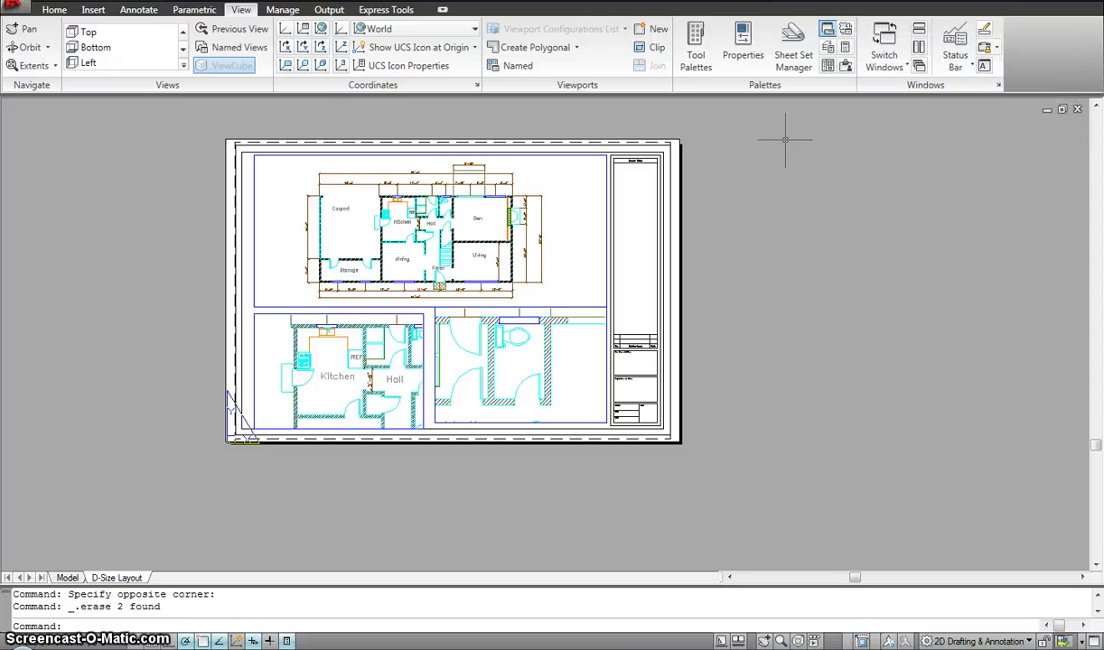
click(576, 47)
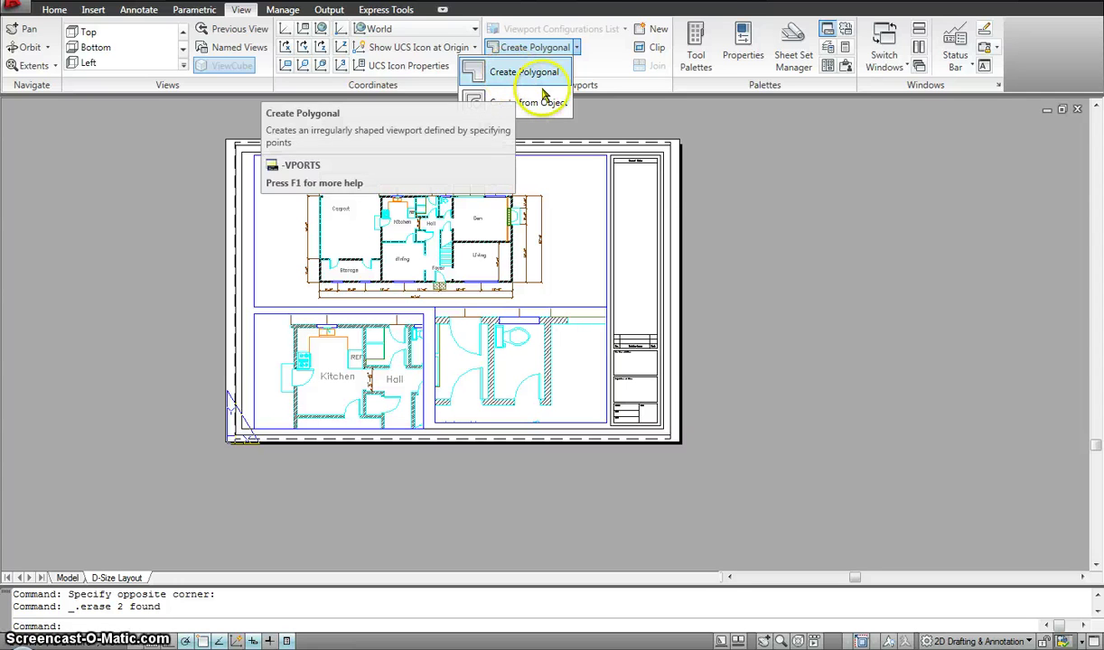
click(513, 79)
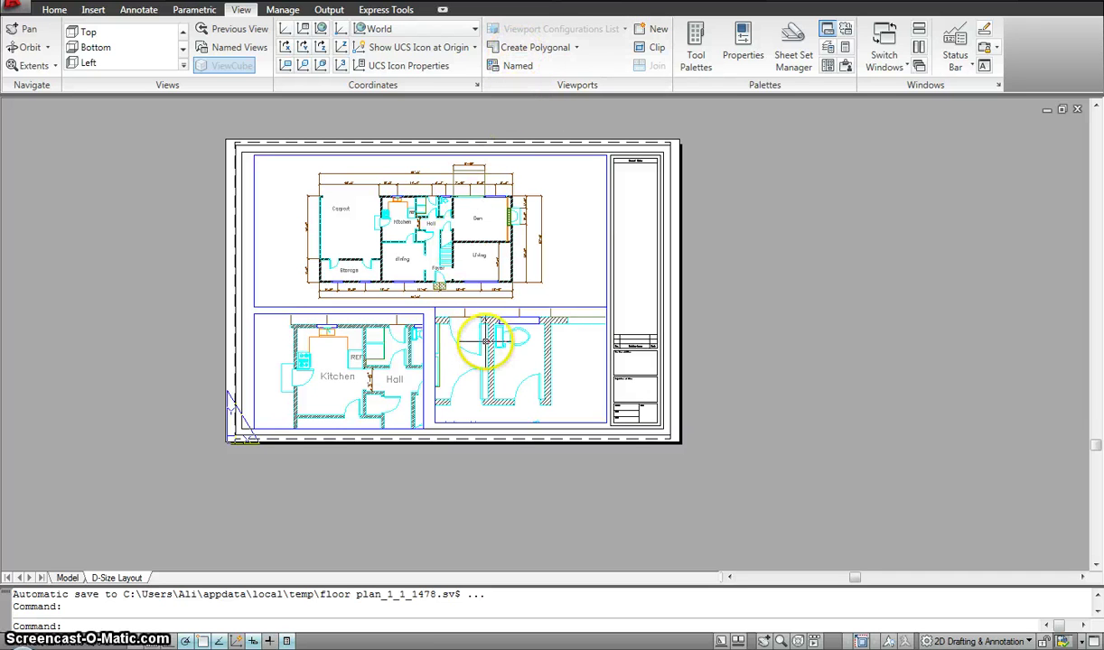
- Check the scales of the bathroom, kitchen and full floor plan viewports, and return to paper space
double_click(468, 328)
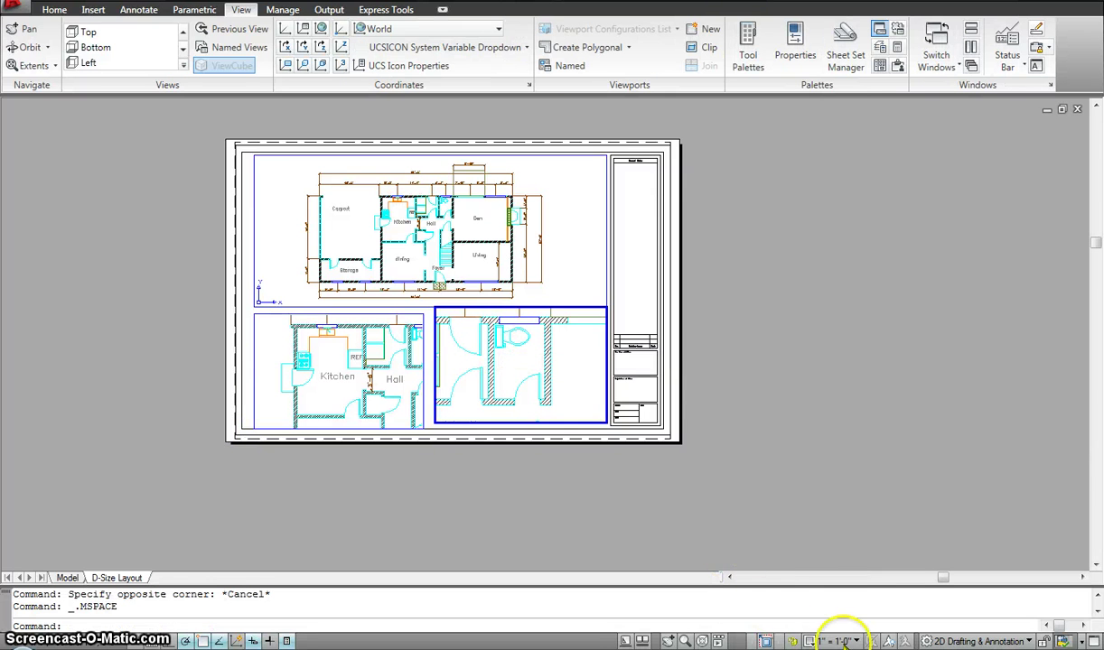
click(305, 355)
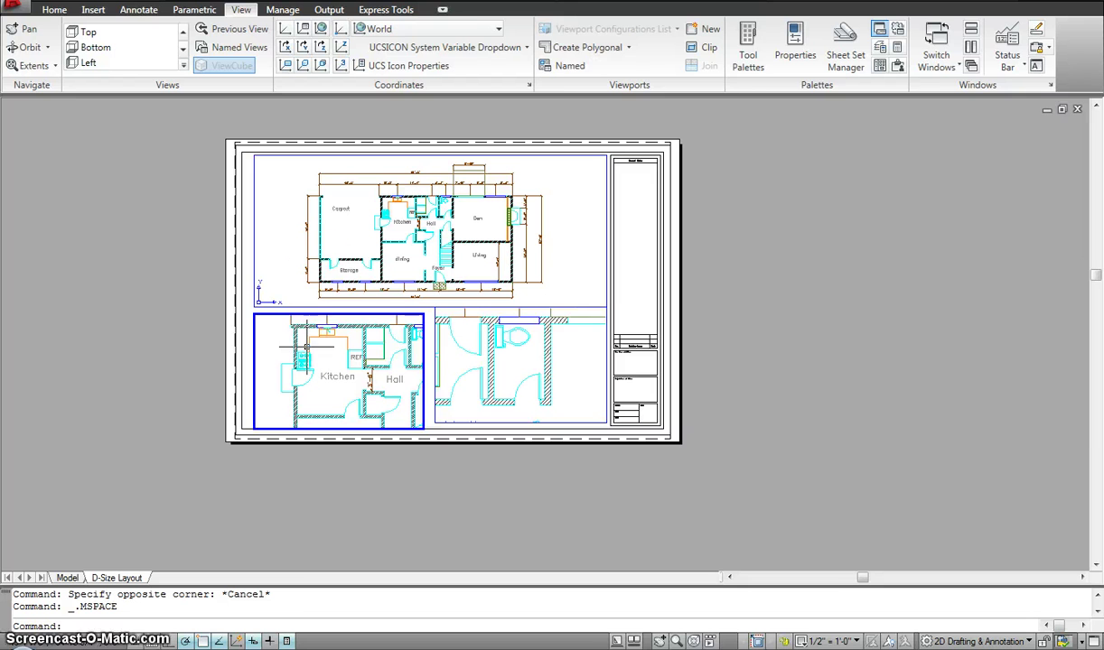
click(322, 249)
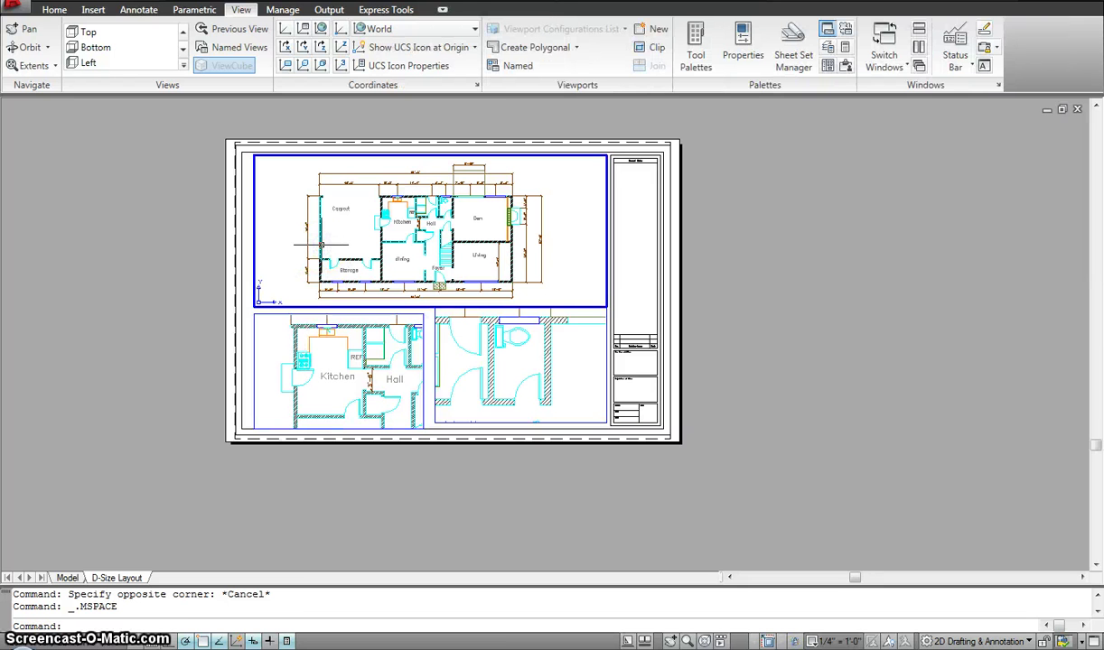
double_click(728, 274)
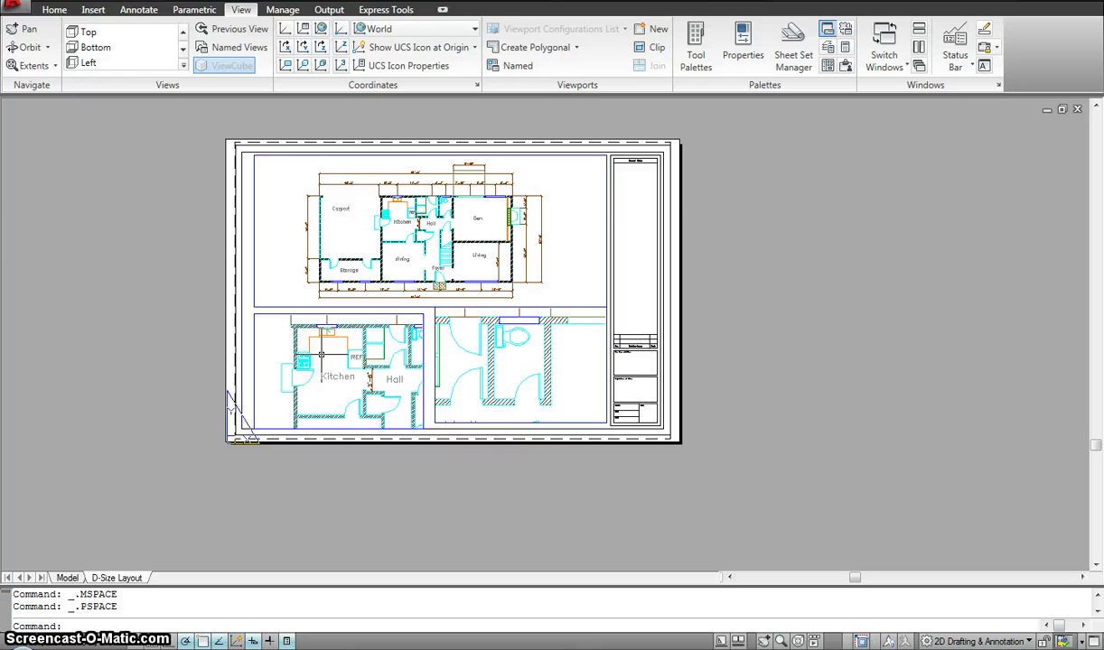
- Review the Viewport layer's settings and the viewport override properties in the layer list, and close it
click(54, 10)
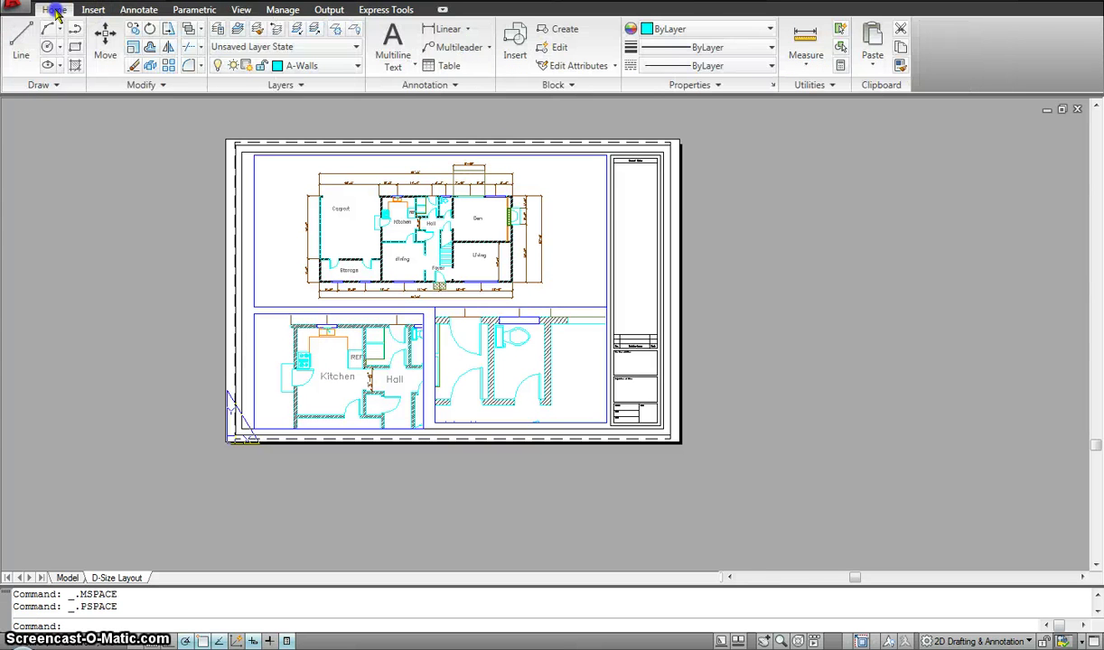
click(217, 30)
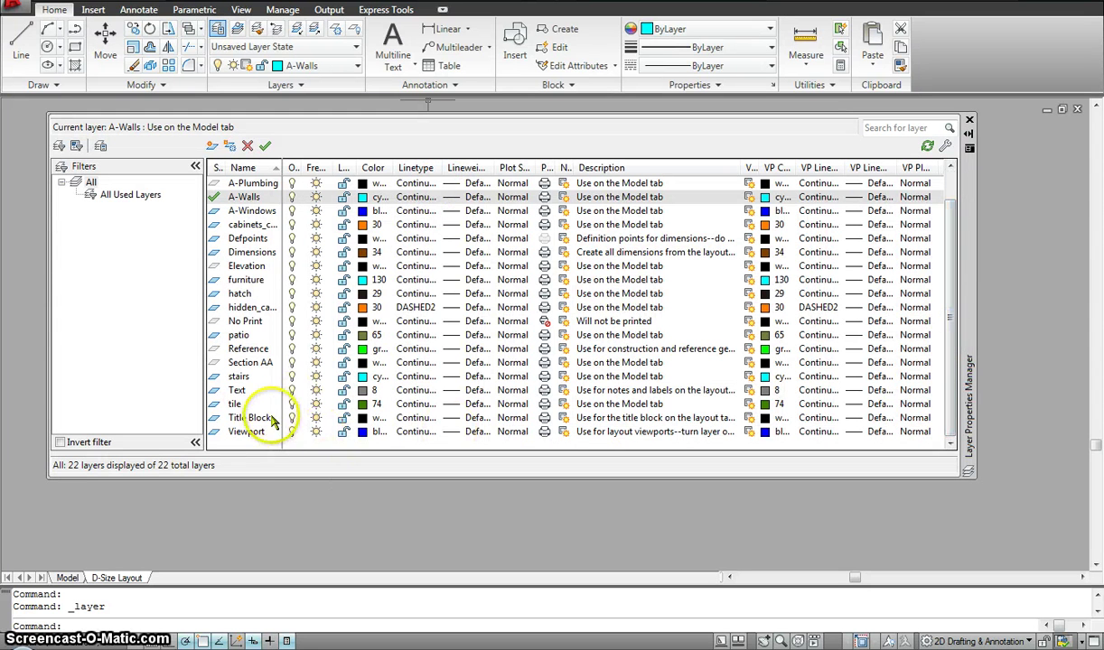
click(316, 433)
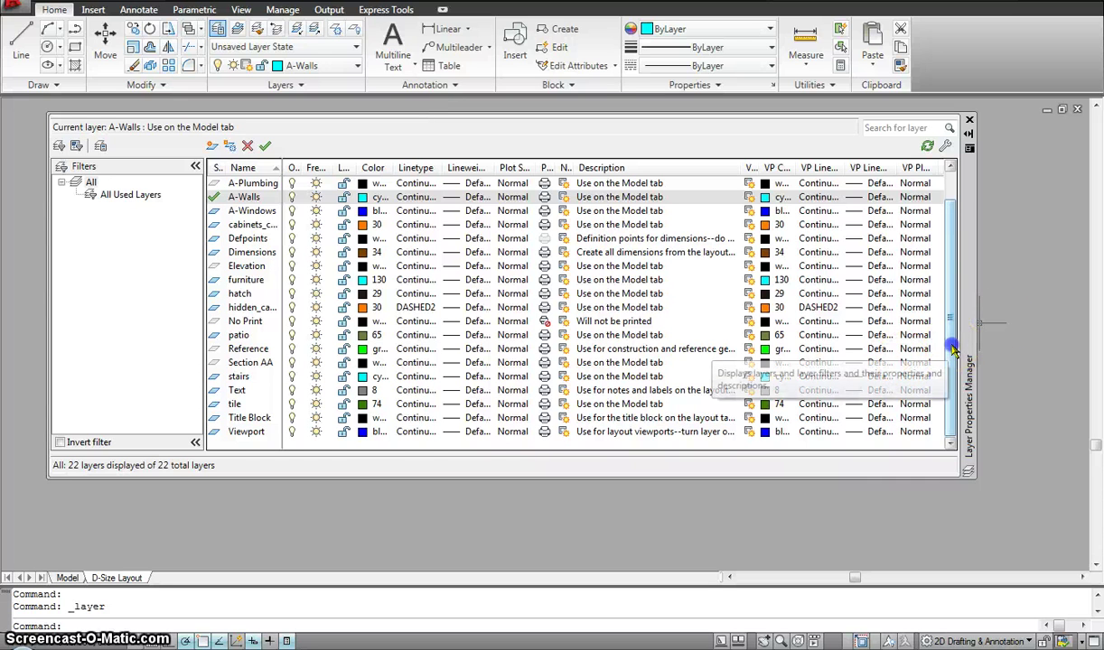
scroll(952, 343, up, 1)
drag(952, 343, 954, 323)
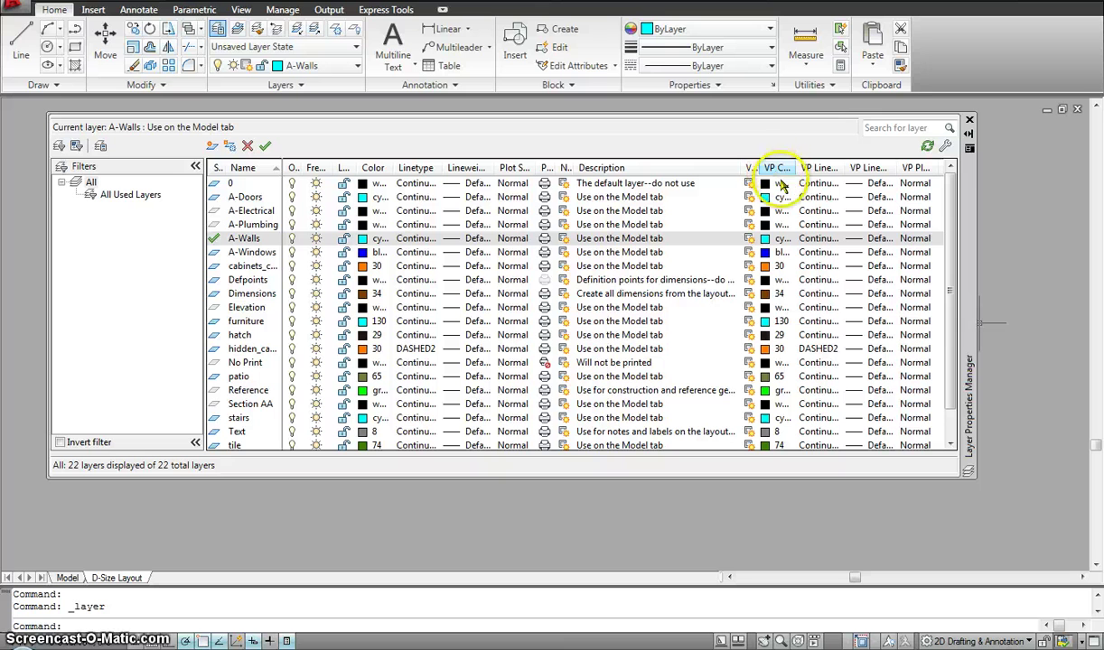
scroll(954, 221, down, 3)
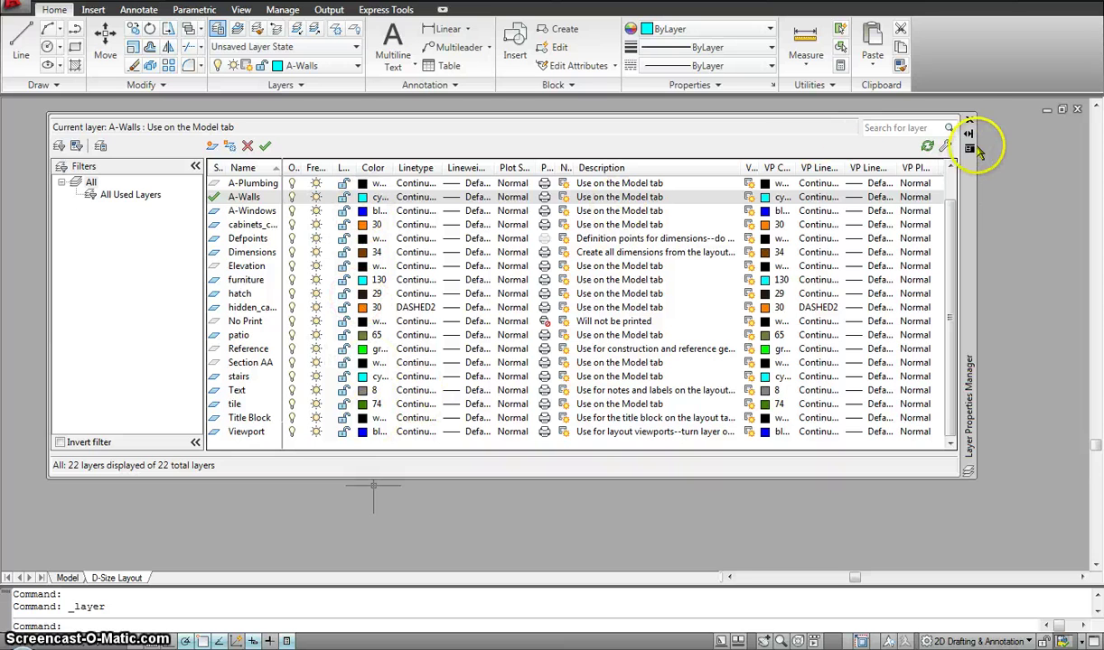
click(968, 121)
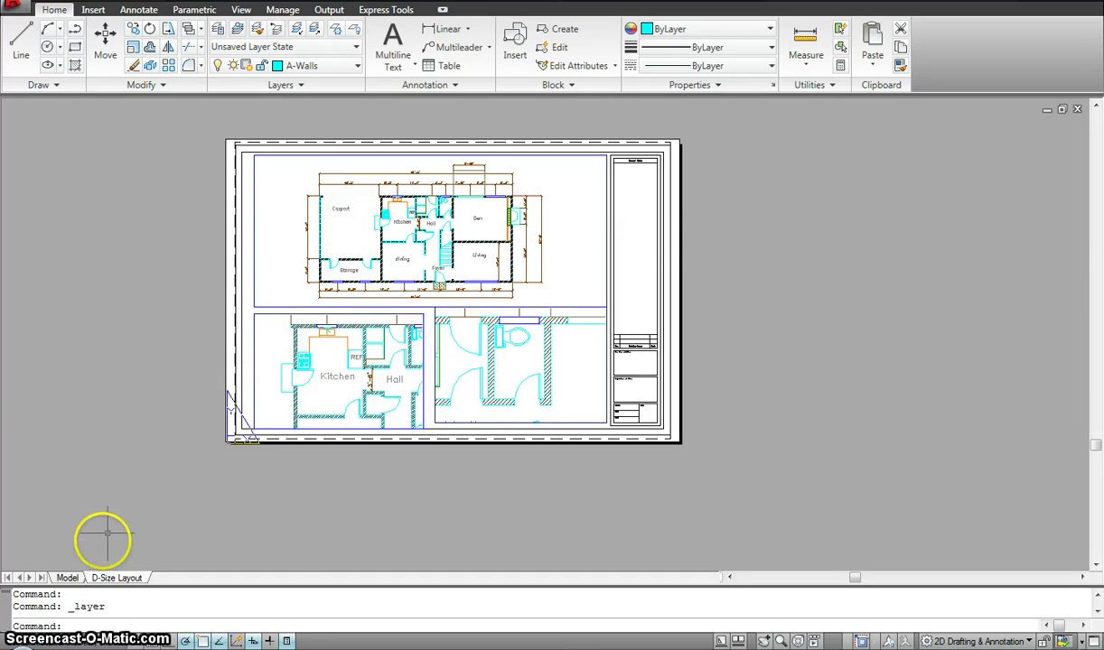
- Add a new layout to the drawing and switch to it
right_click(110, 577)
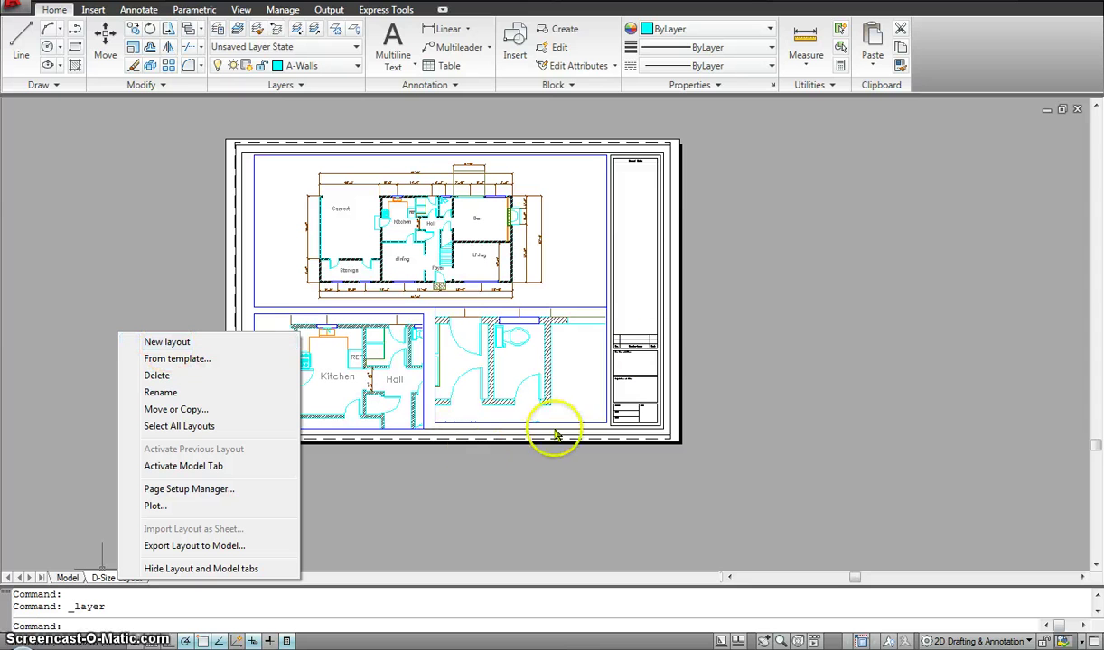
click(167, 342)
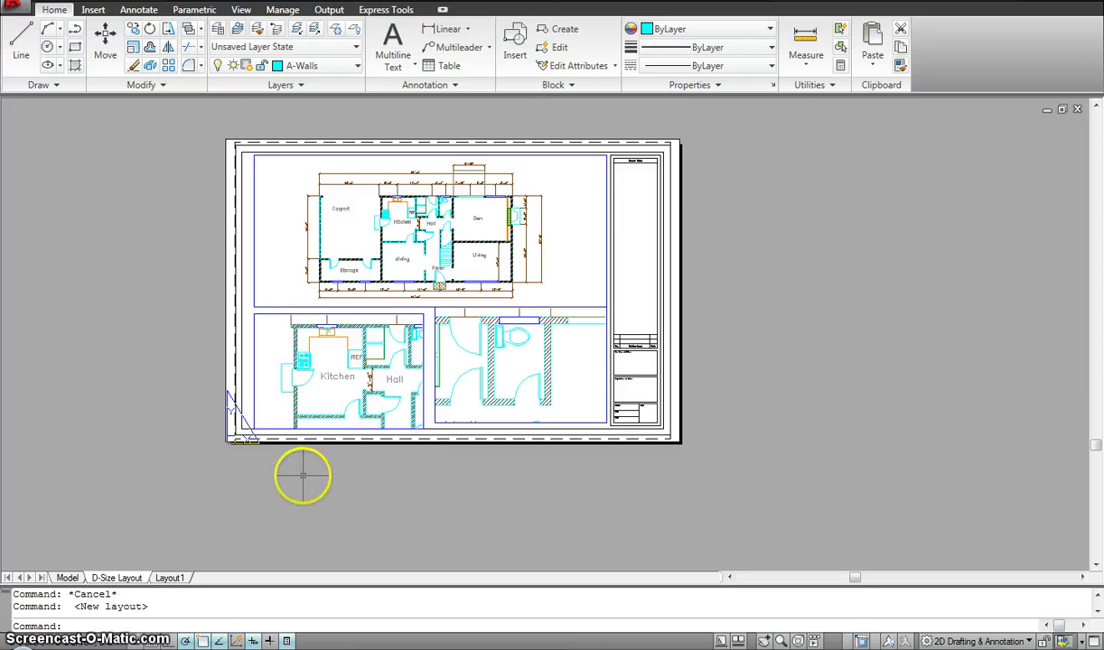
click(174, 578)
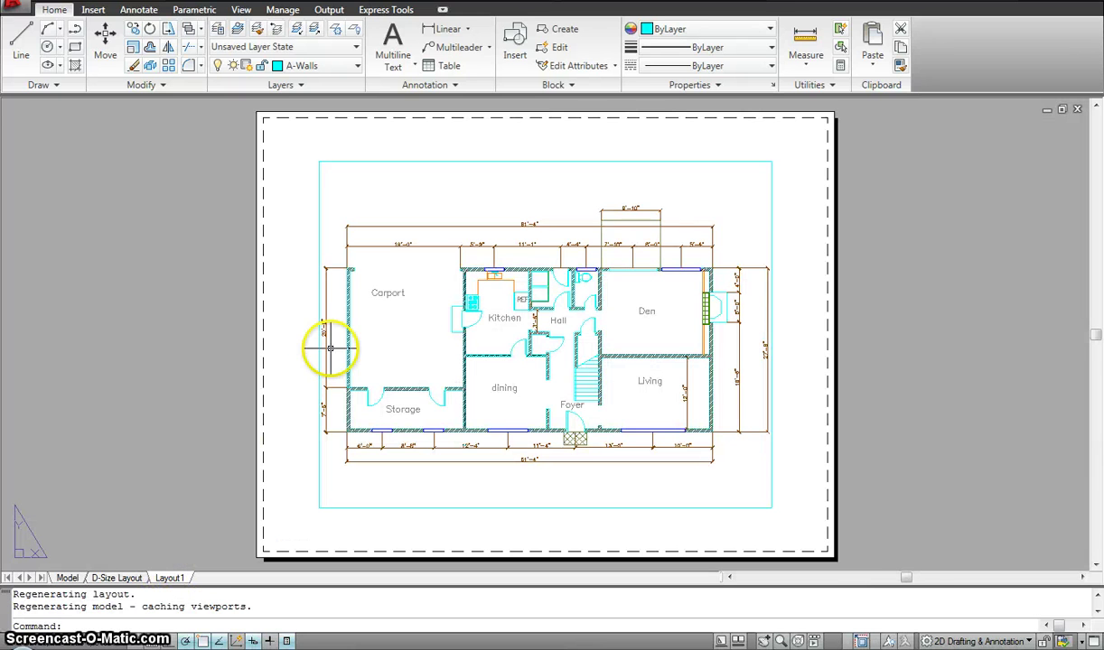
- Try to measure the height of the new layout's sheet from its lower-left corner
scroll(330, 348, down, 2)
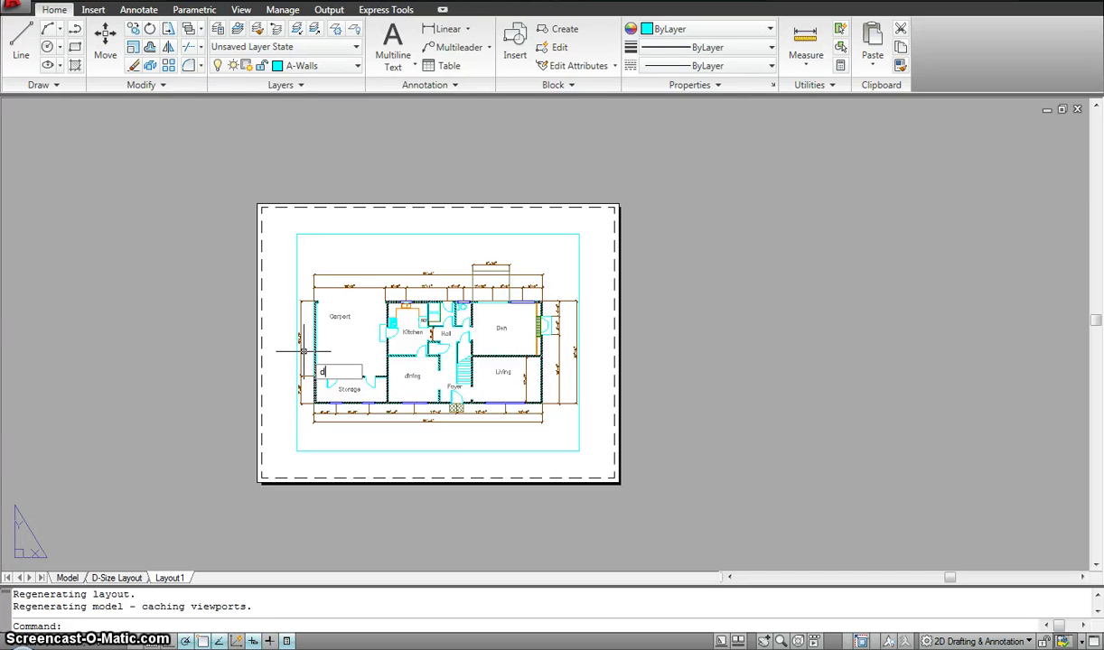
text(i)
key(Return)
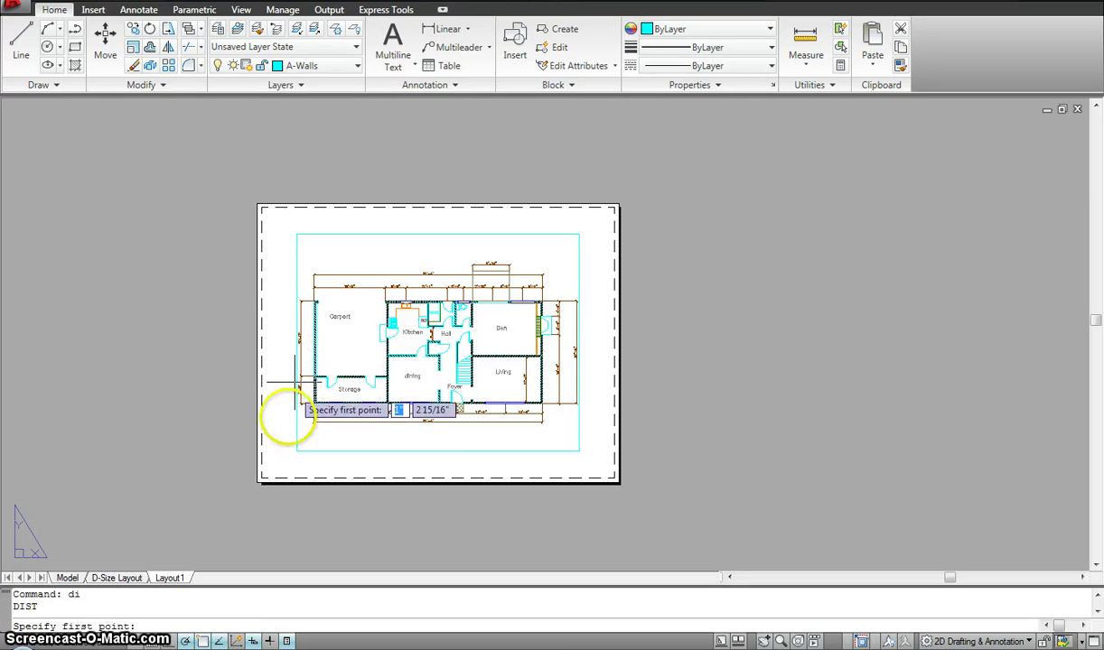
click(258, 484)
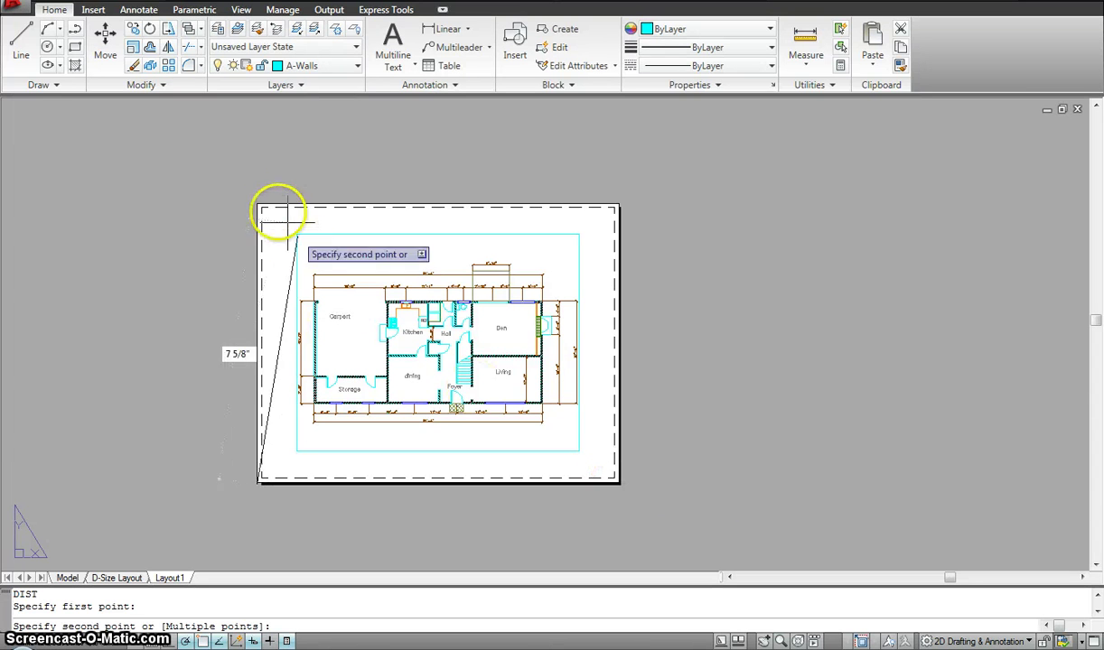
key(Escape)
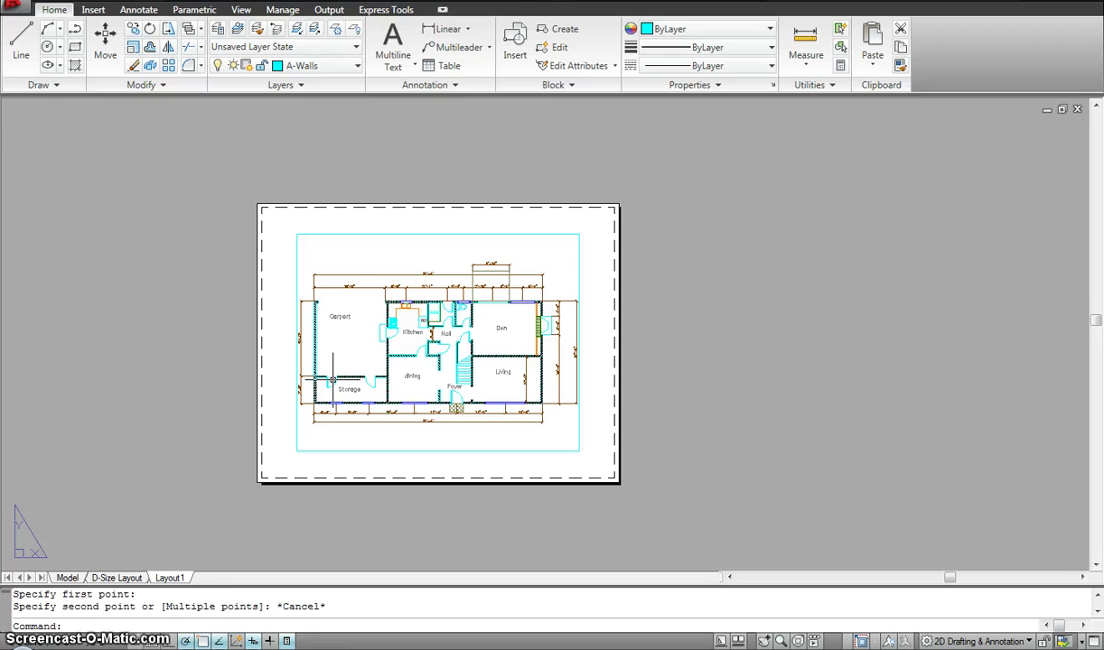
- Inspect the page setup of Layout1, including the available paper sizes, keeping Letter as the paper size
right_click(175, 579)
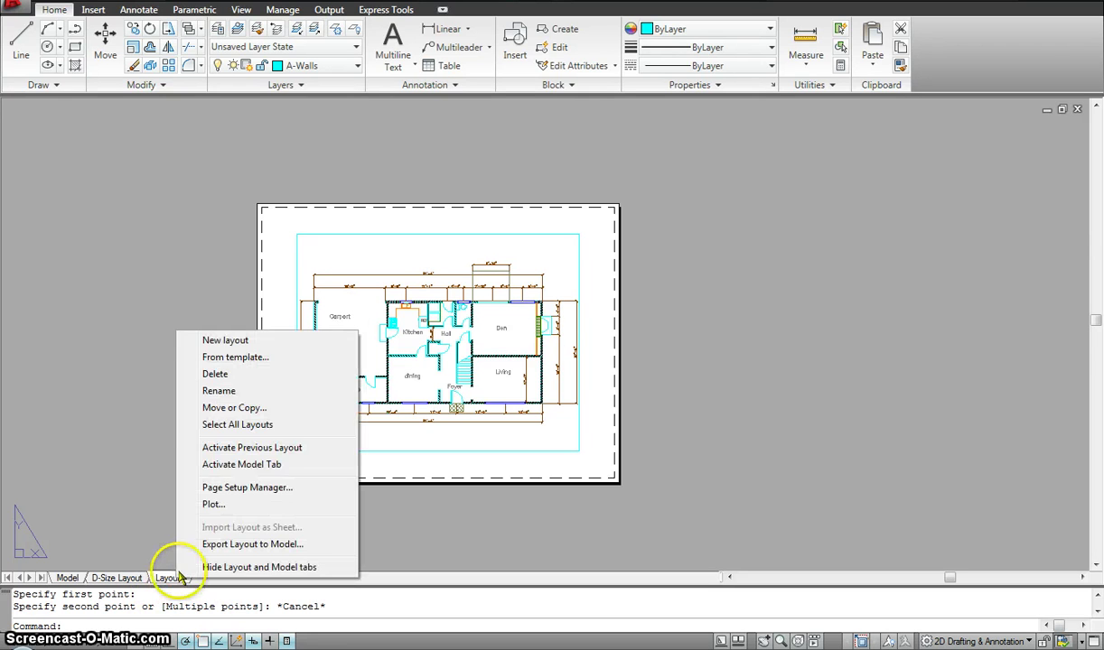
click(233, 488)
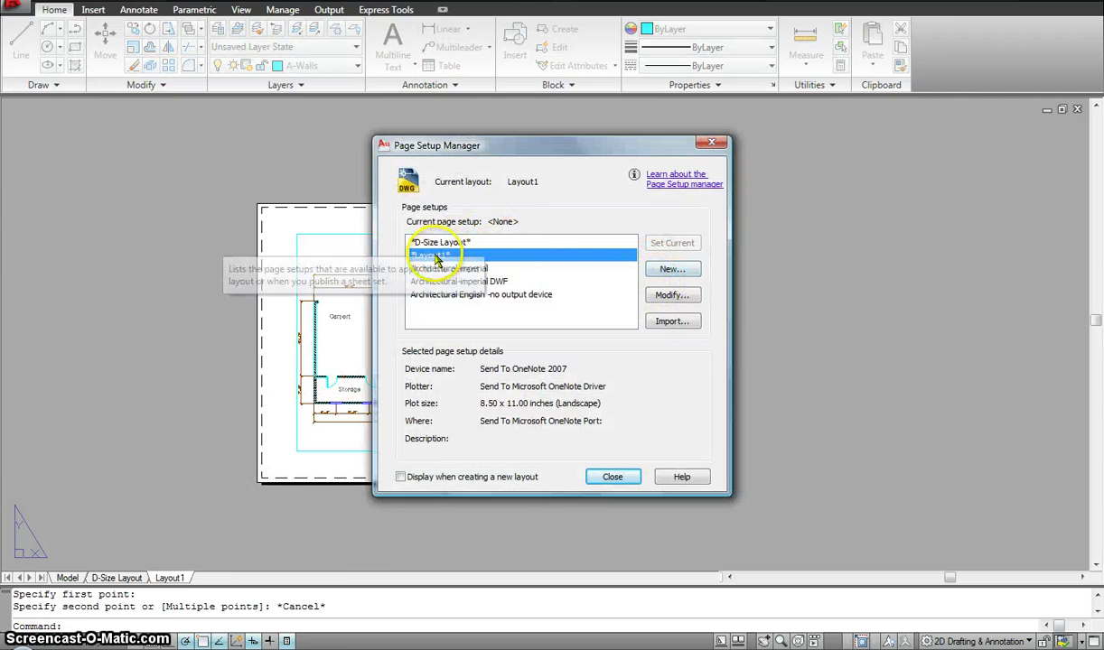
click(682, 302)
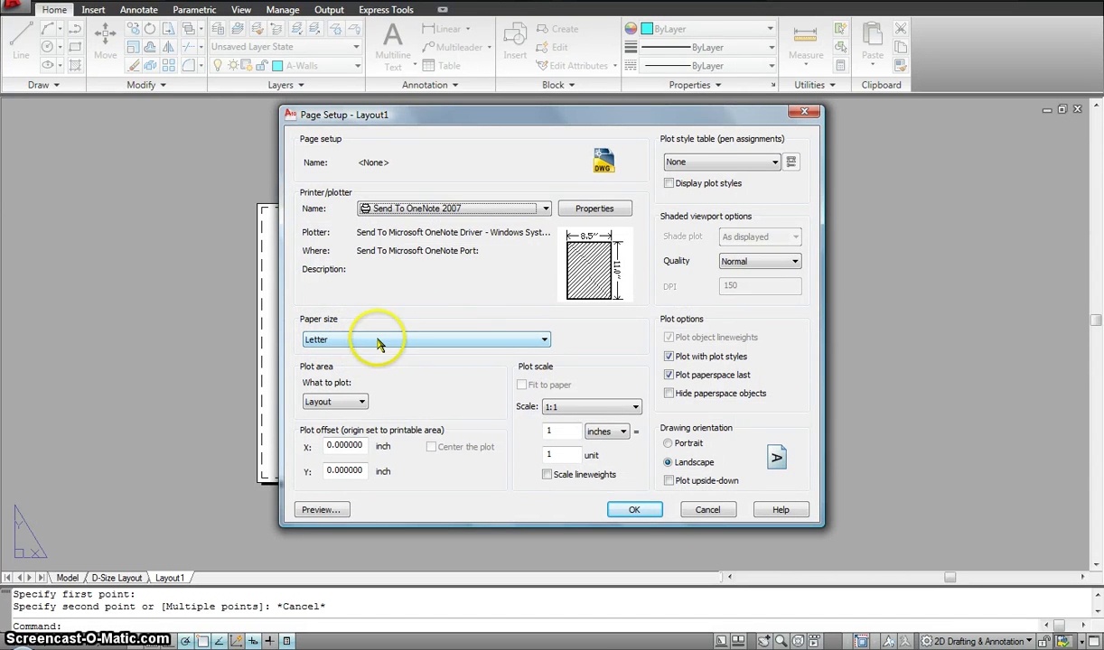
click(357, 341)
click(469, 275)
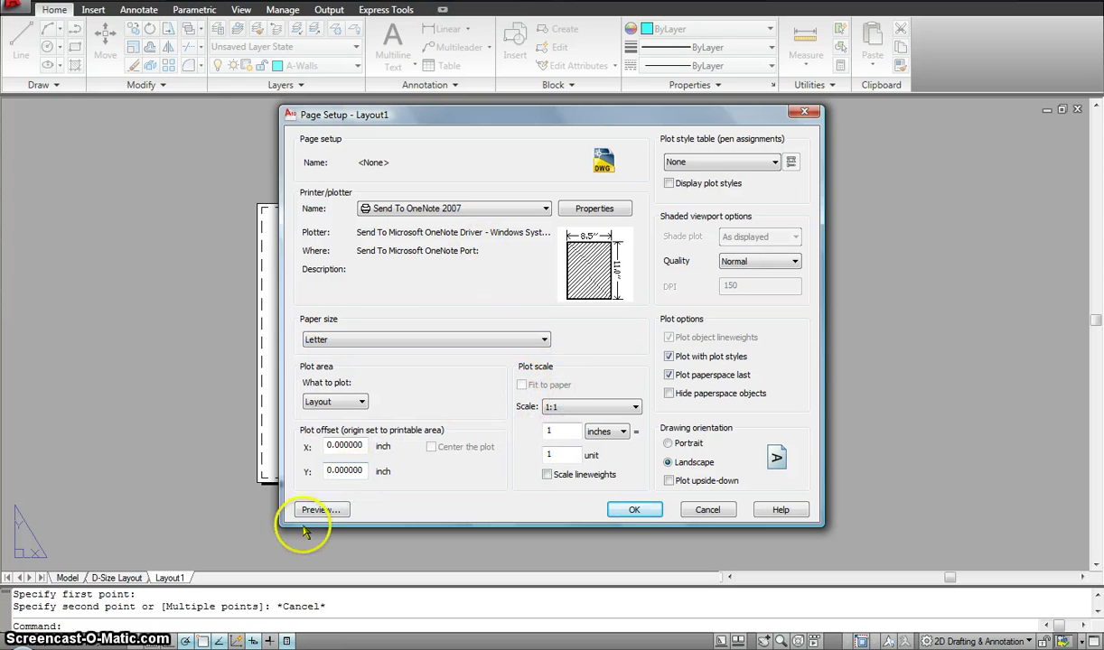
click(632, 510)
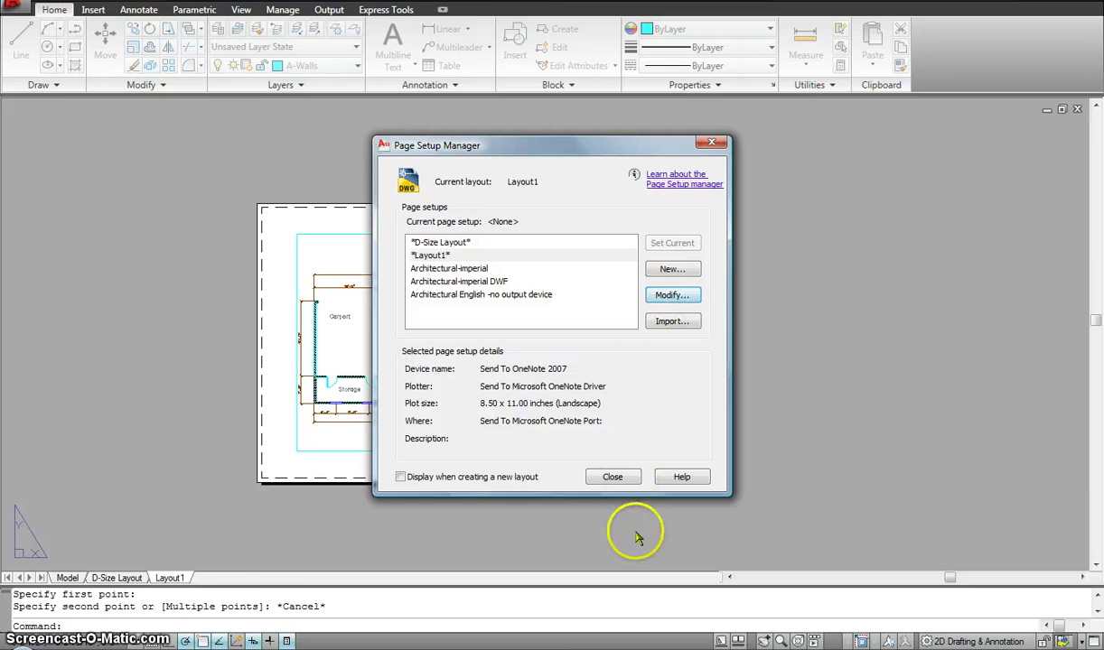
click(605, 476)
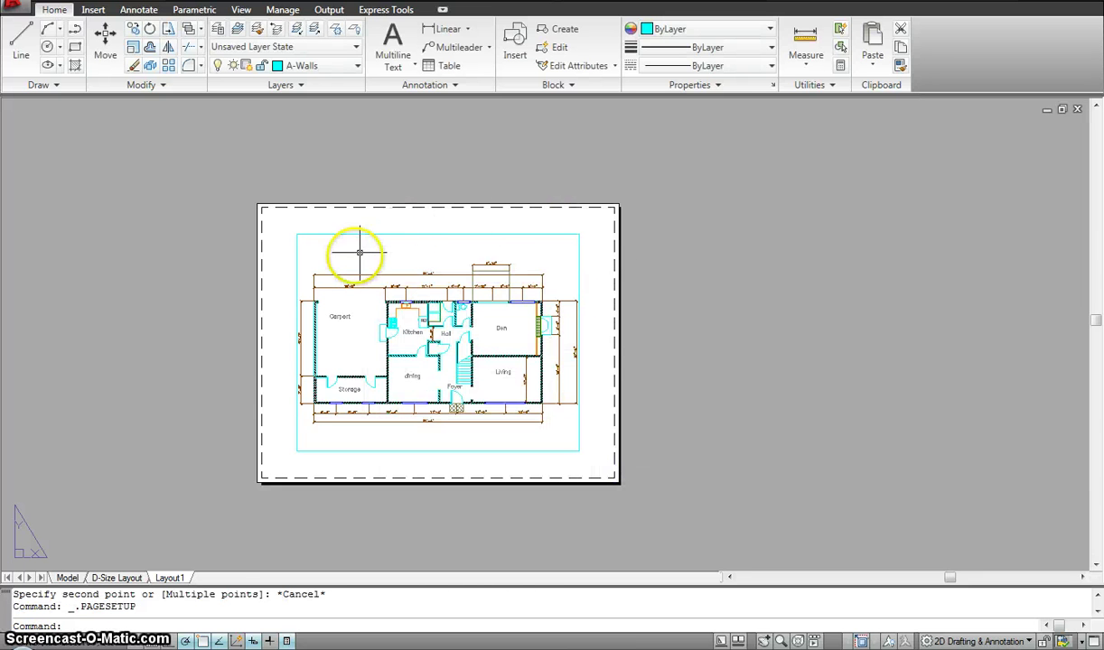
- Compare the D-Size Layout with Layout1, and return to Layout1 for a closer look at its sheet
click(114, 578)
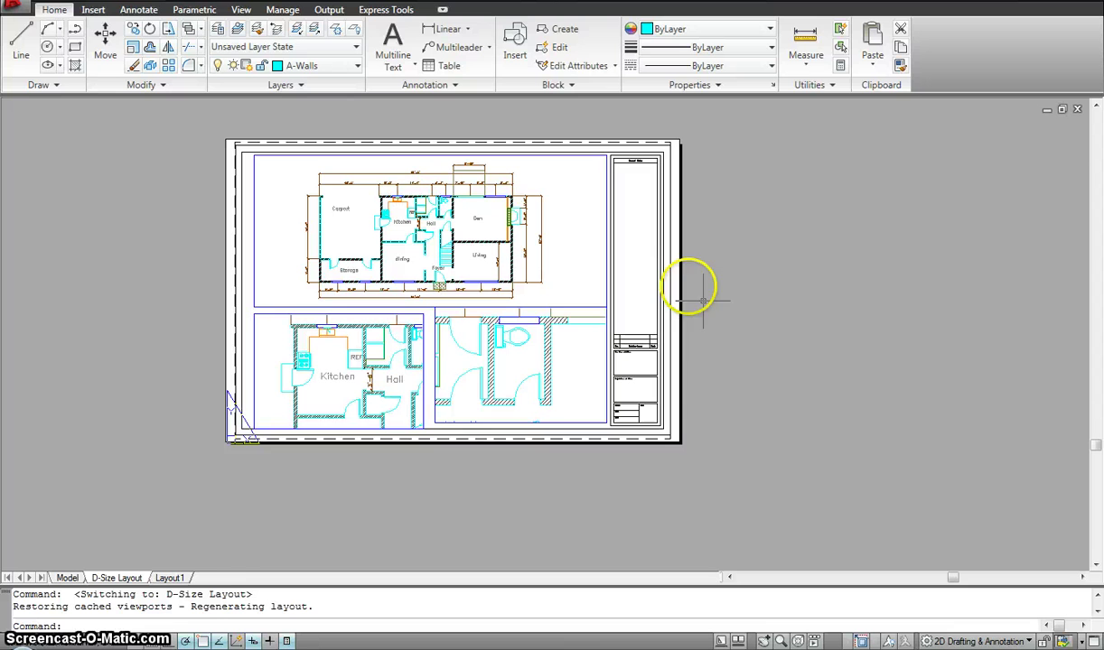
click(181, 579)
scroll(610, 423, up, 5)
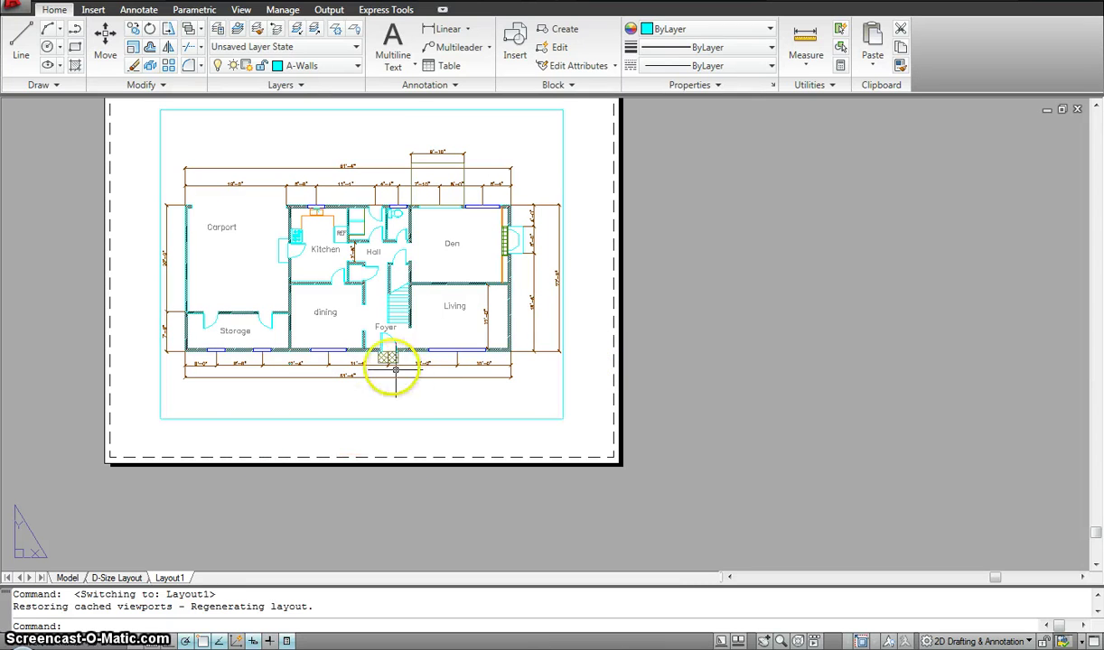
- Activate the Layout1 viewport and set its scale to 1/4" = 1'-0"
middle_drag(420, 239, 416, 272)
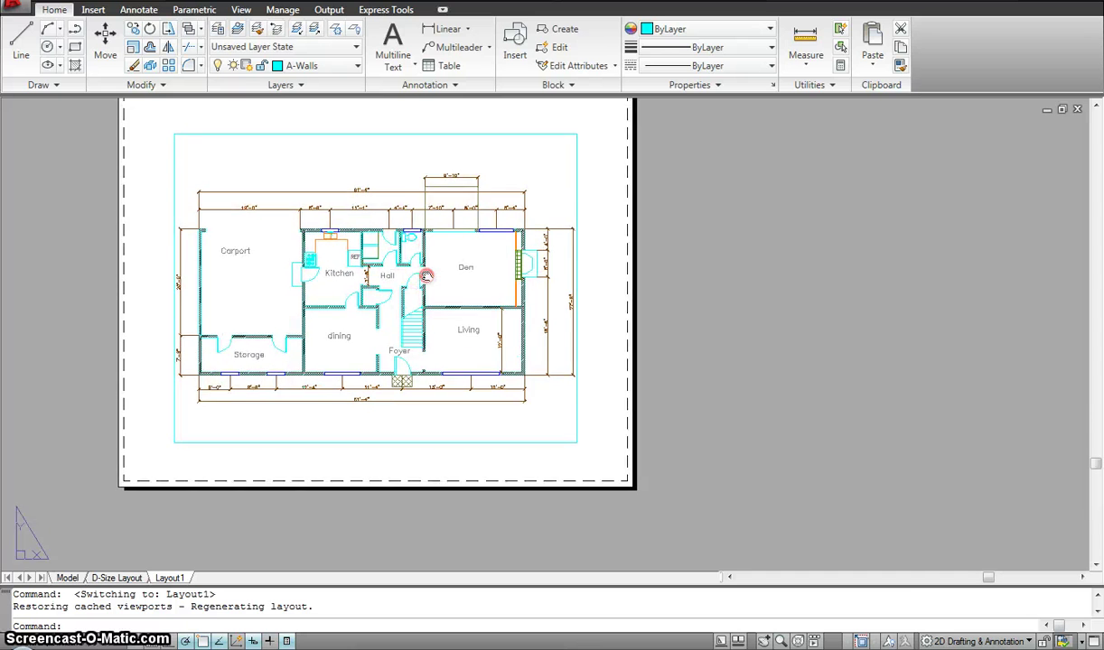
middle_drag(404, 231, 422, 247)
double_click(331, 163)
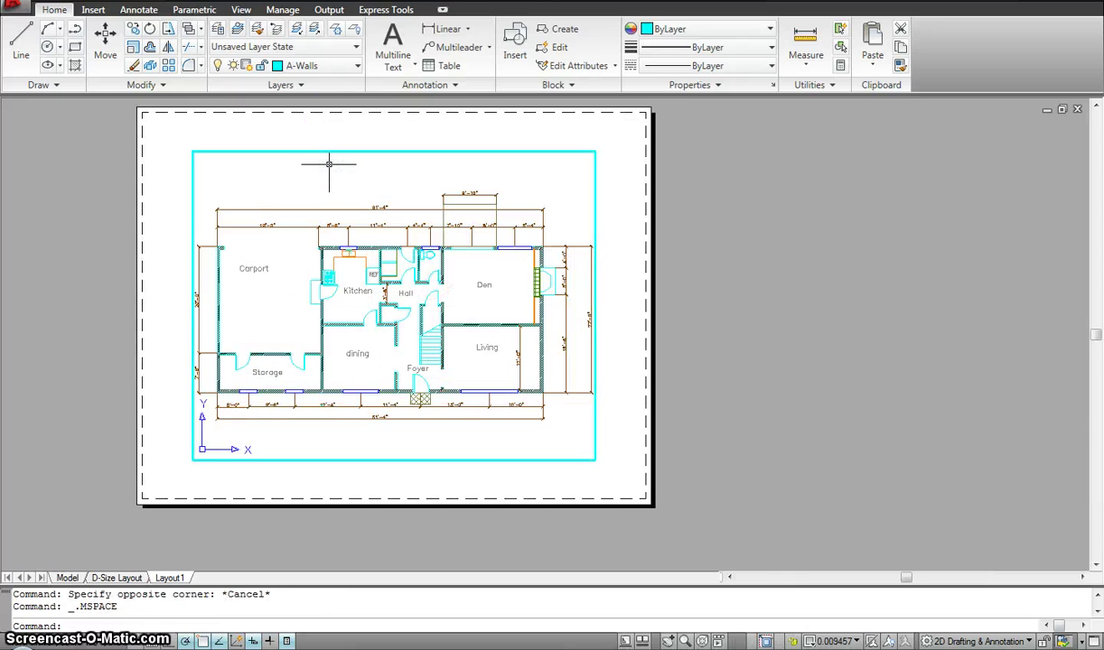
click(859, 641)
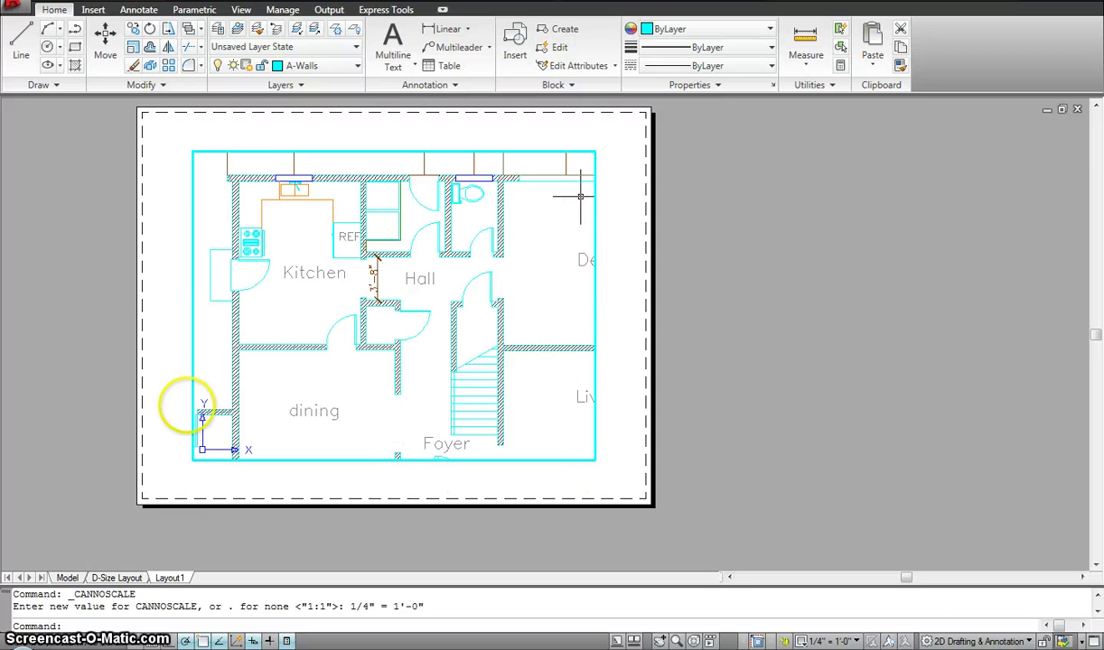
- Check the scale of the full floor plan viewport on the D-Size Layout, and return to Layout1
click(106, 578)
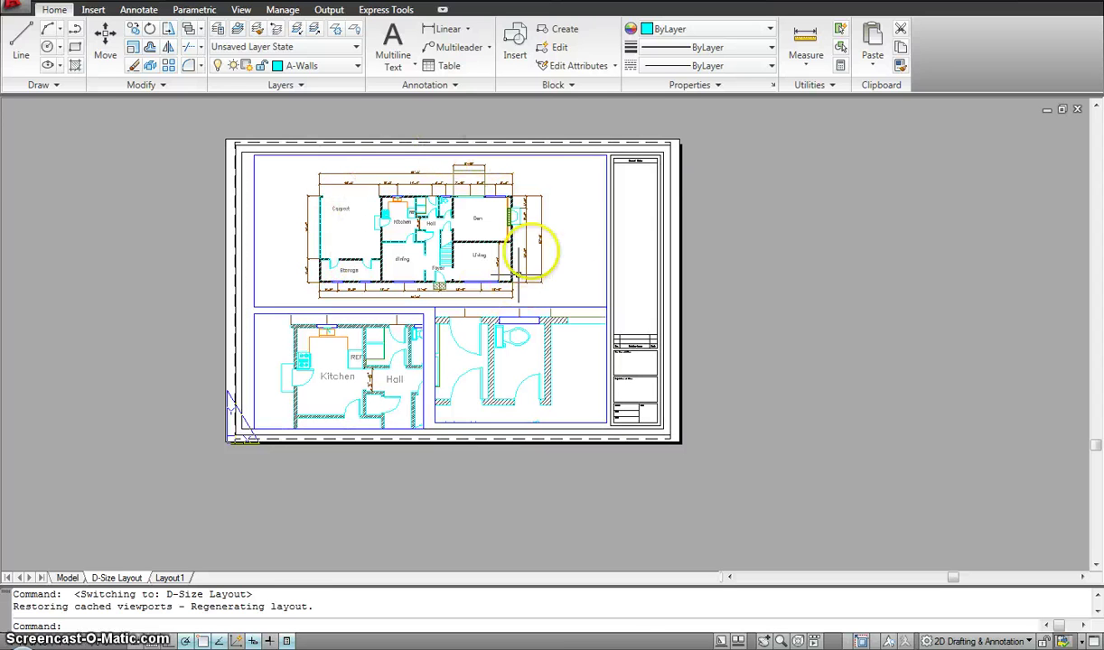
double_click(547, 246)
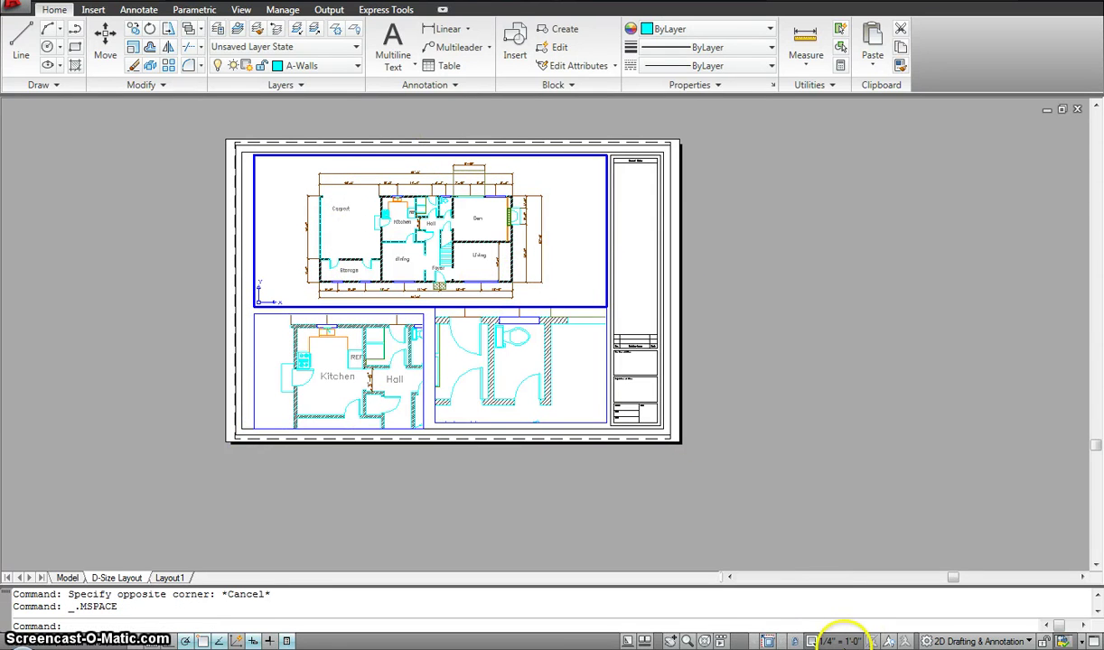
click(169, 578)
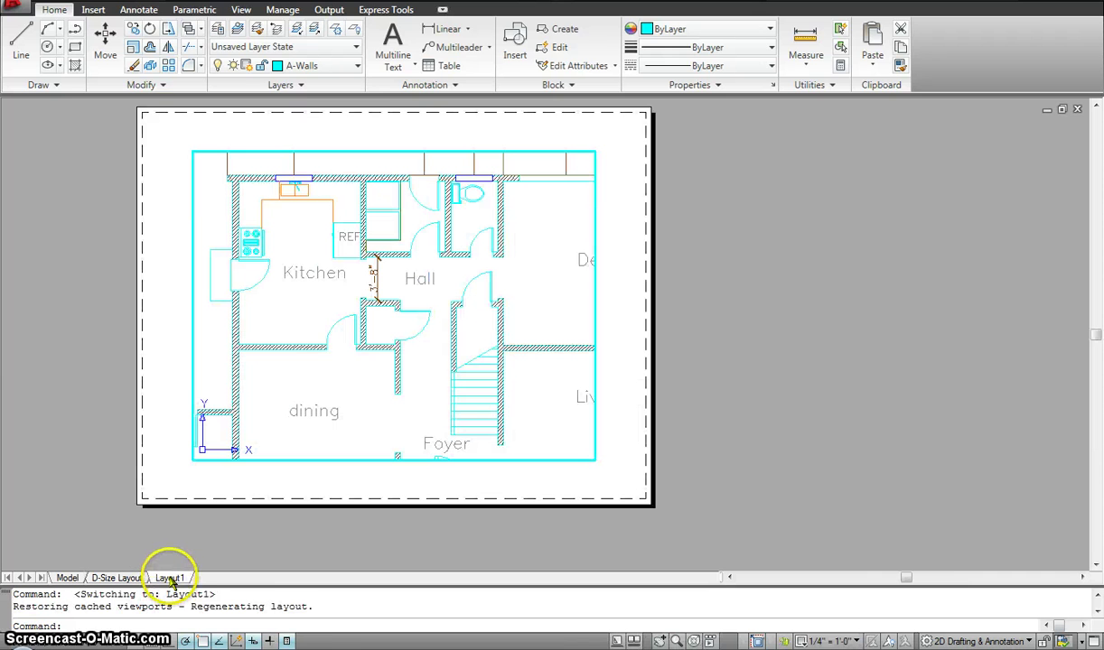
- Set the Layout1 viewport scale to 1/8" = 1'-0", center the floor plan in it, and return to paper space
click(293, 313)
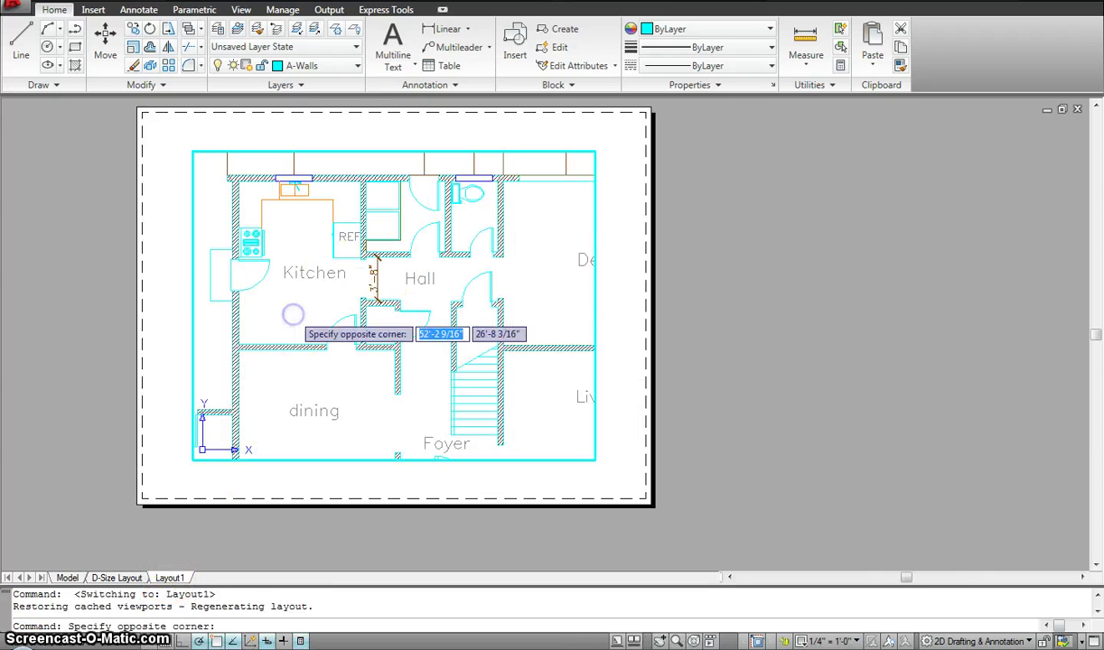
right_click(297, 296)
click(297, 296)
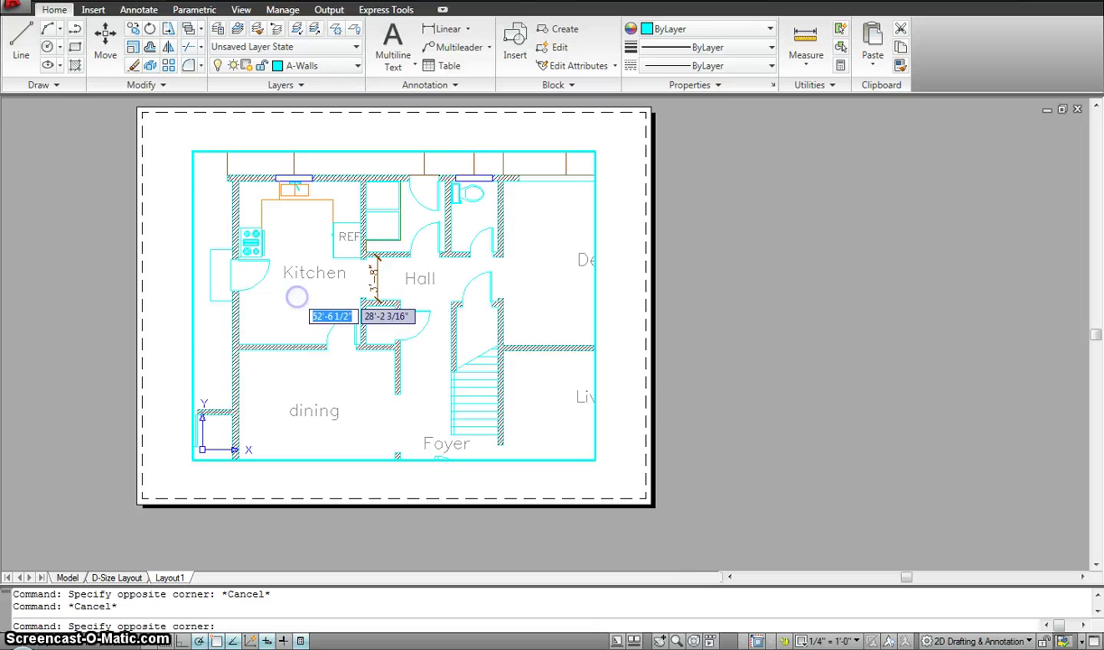
click(845, 641)
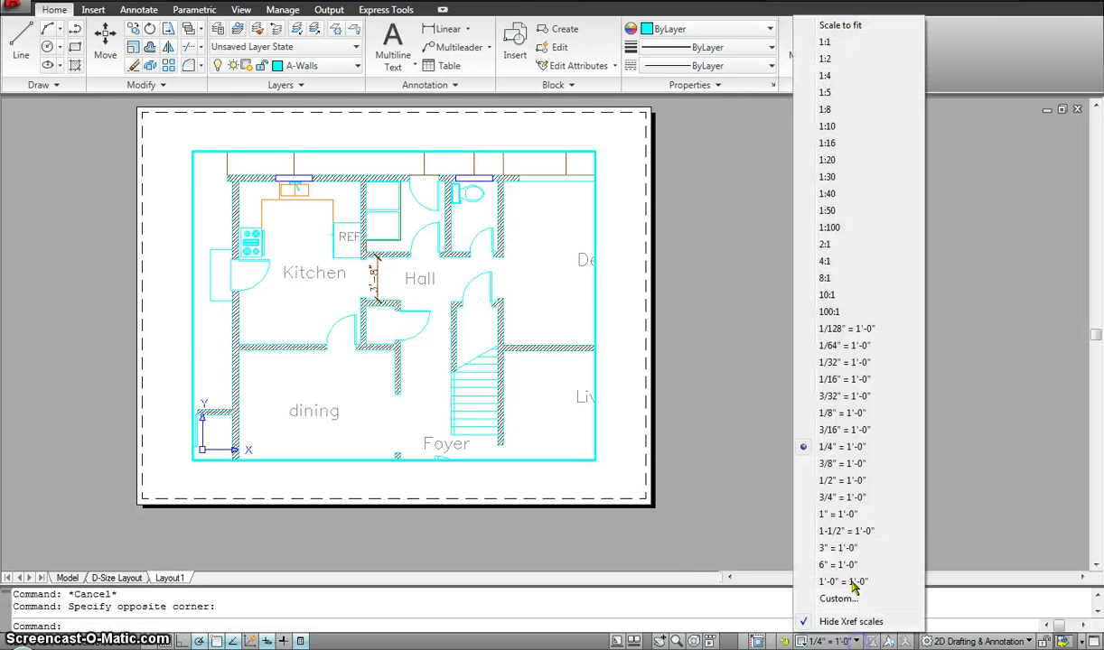
click(843, 412)
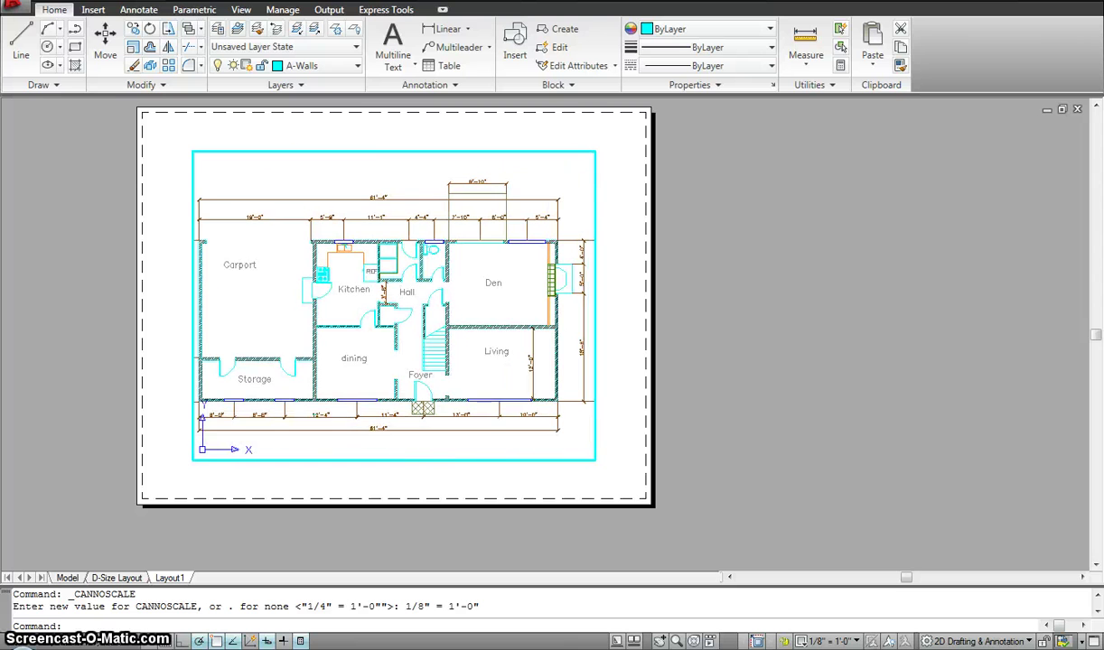
middle_drag(325, 330, 342, 323)
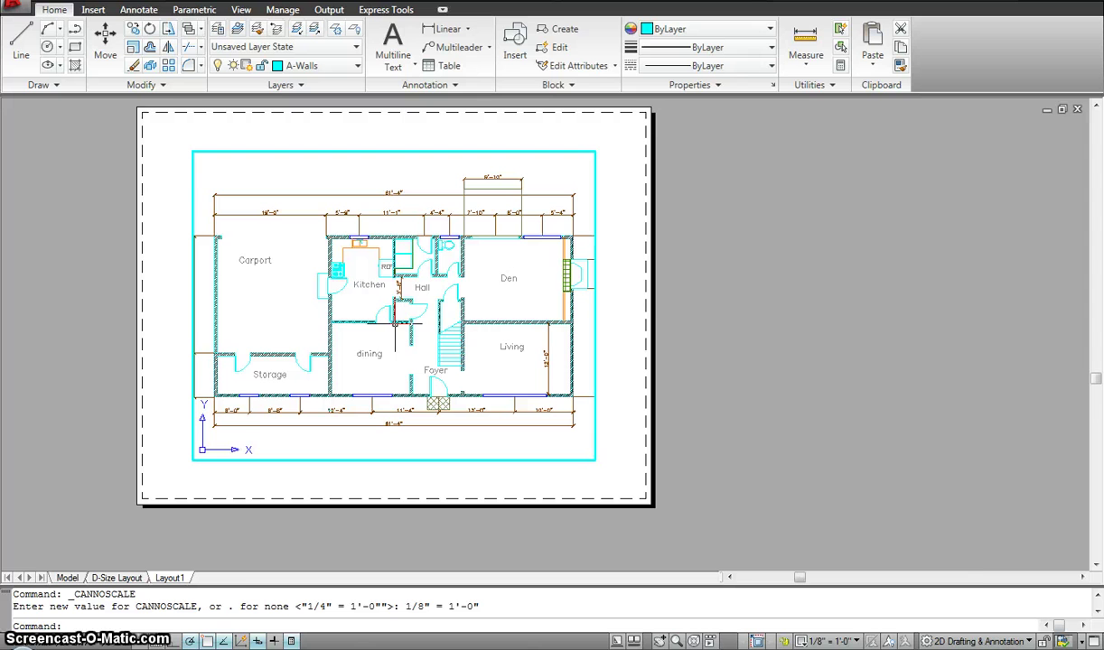
double_click(746, 370)
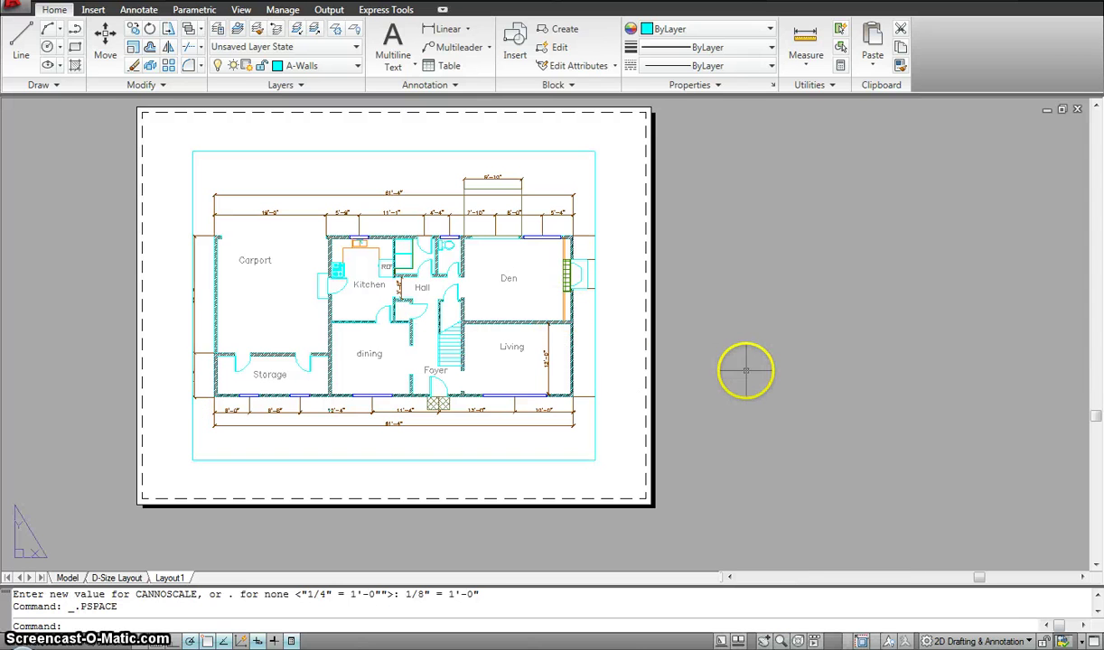
- Widen the Layout1 viewport by stretching its lower-right corner outward past the dimensions beside the Den and Living rooms
click(593, 359)
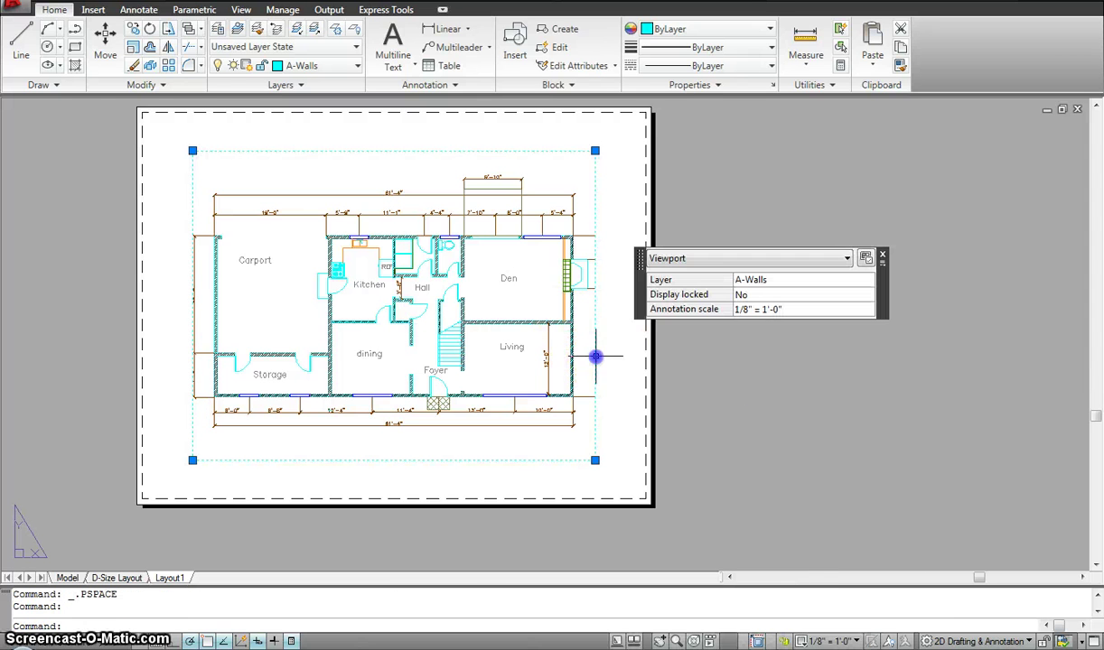
click(595, 460)
click(617, 459)
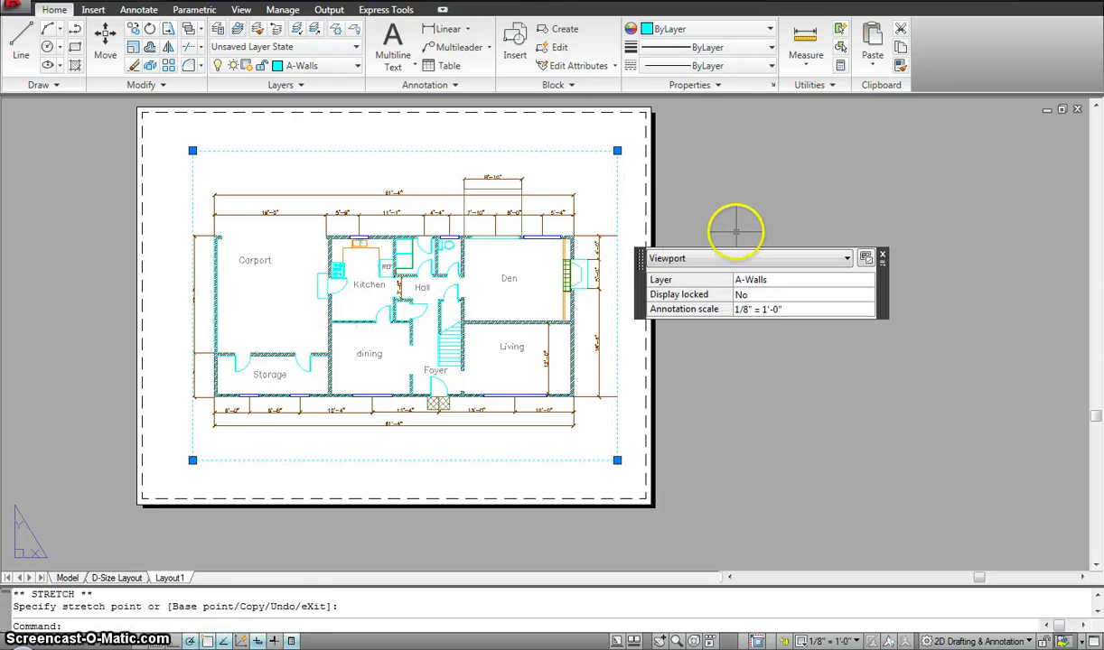
key(Escape)
key(Escape)
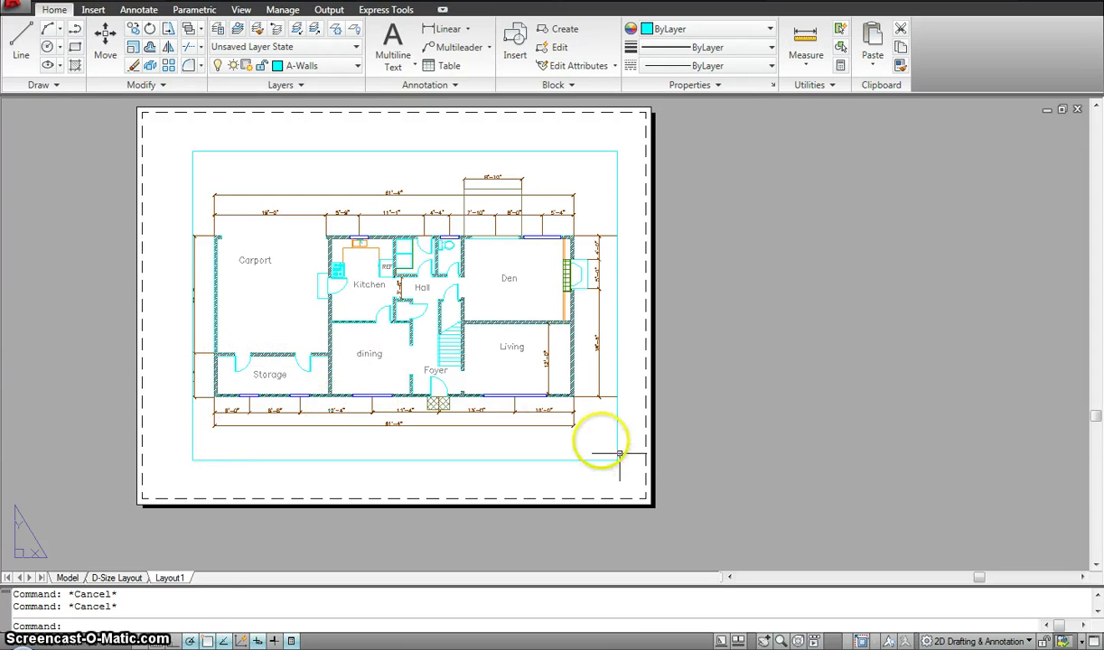
- Activate the widened viewport to check its scale, and return to paper space
click(540, 387)
double_click(540, 387)
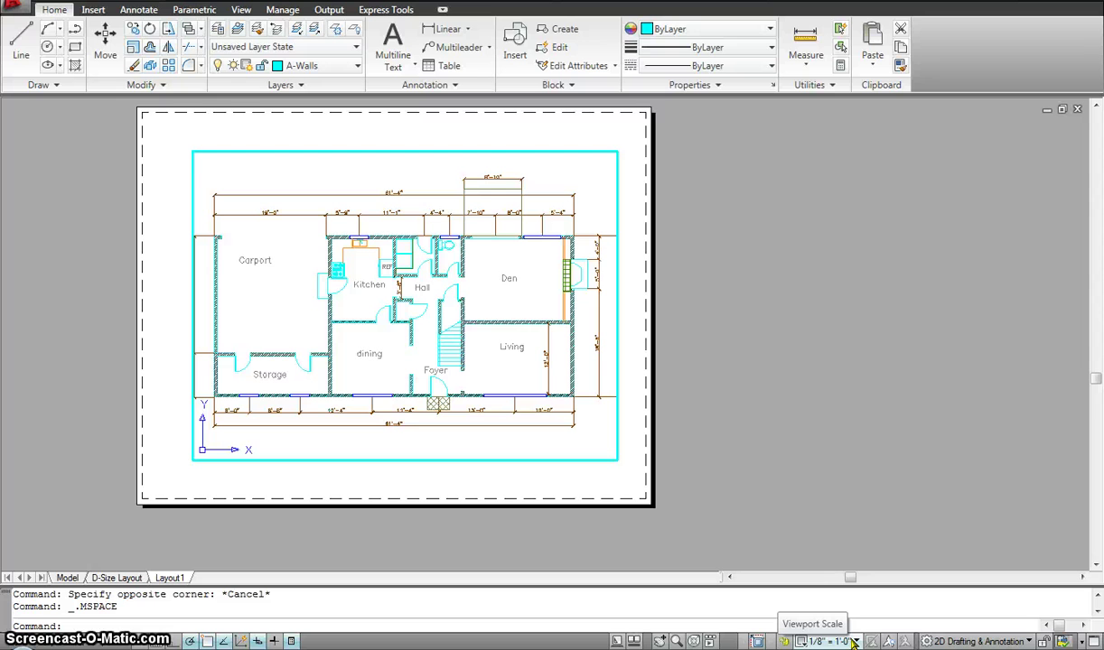
click(718, 461)
double_click(718, 451)
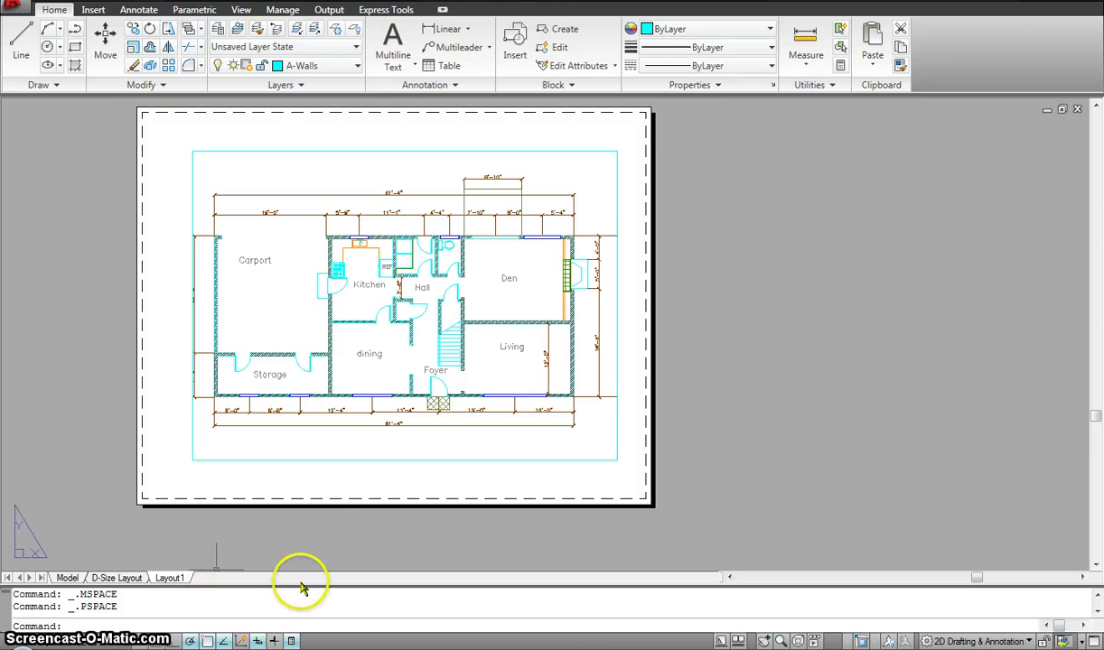
- Create a copy of Layout1 and place it before the D-Size Layout
right_click(166, 578)
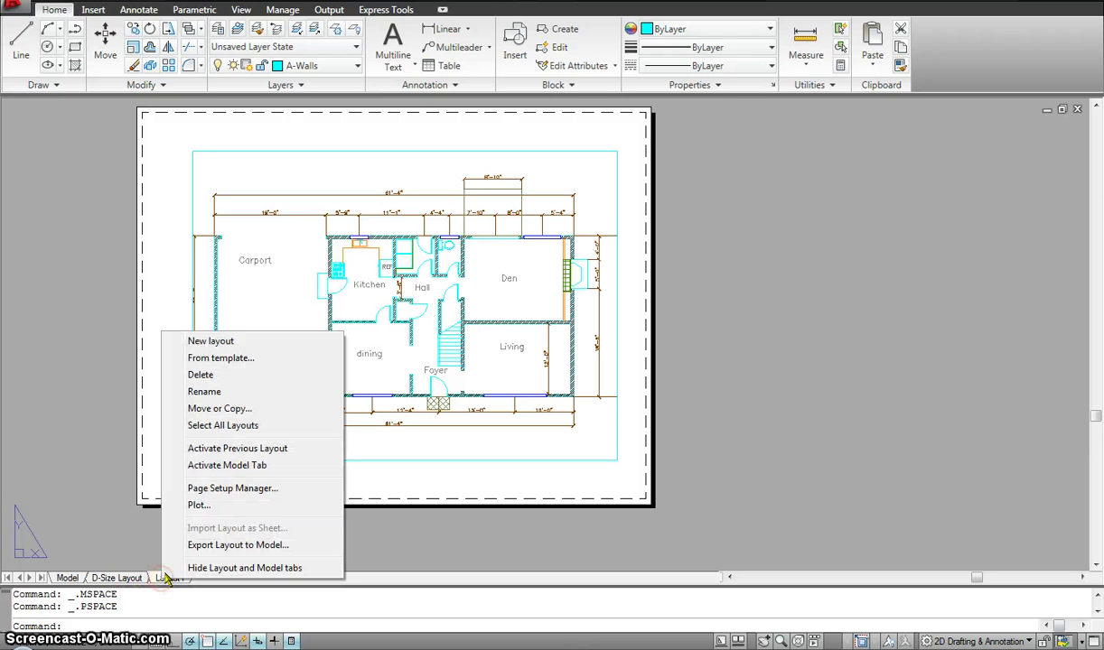
click(218, 410)
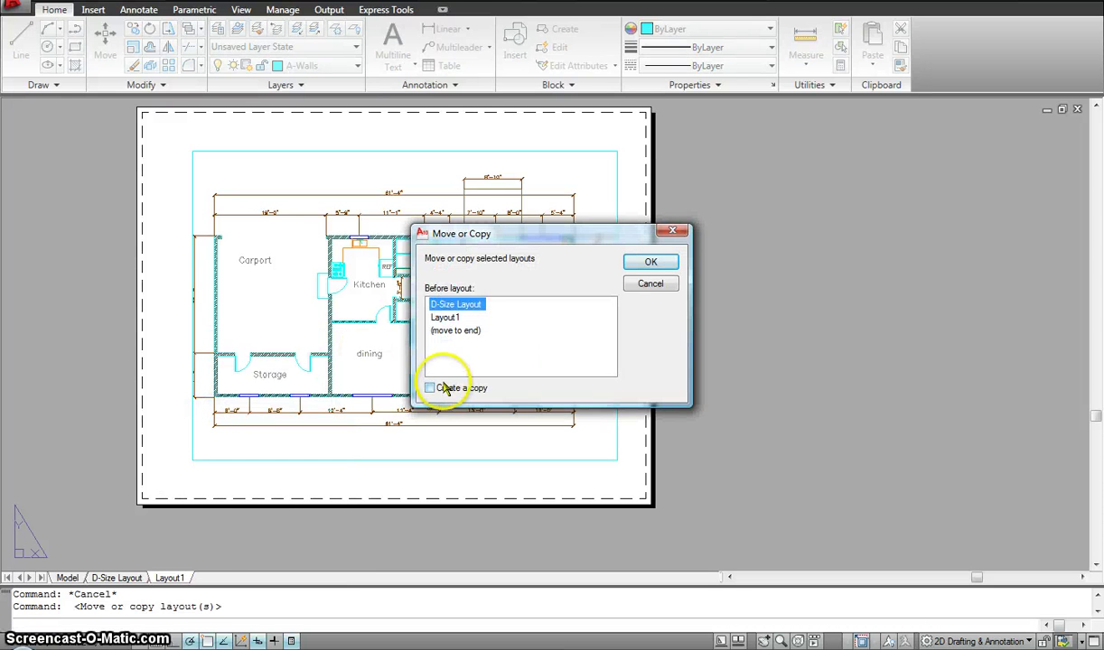
click(430, 387)
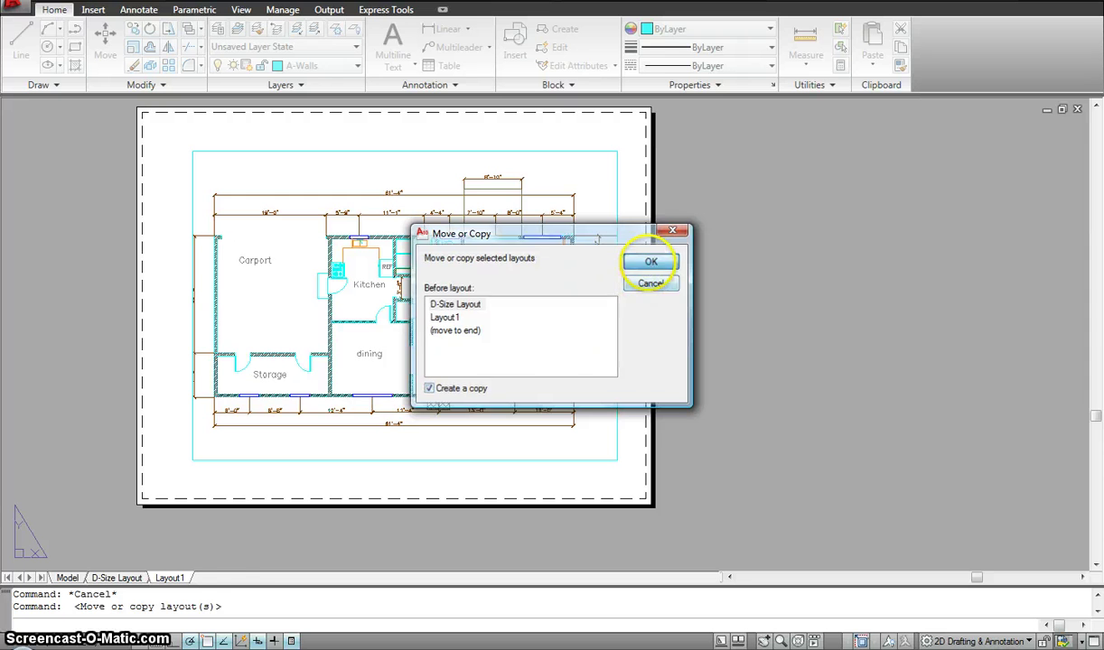
click(650, 264)
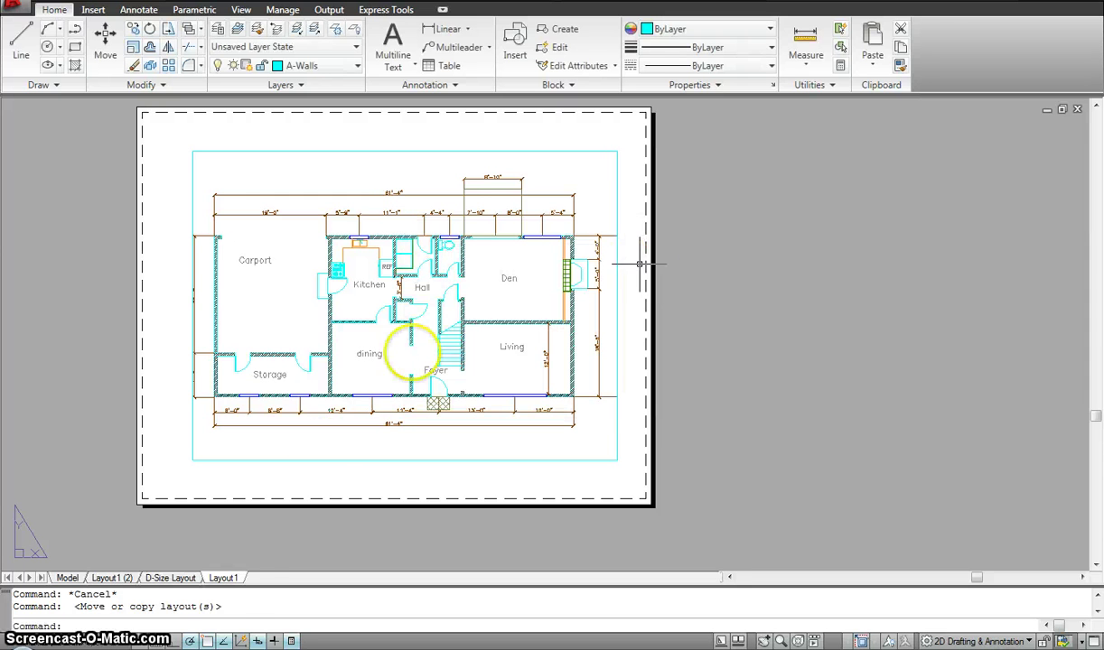
- Rename Layout1 as kitchen
click(226, 579)
right_click(230, 583)
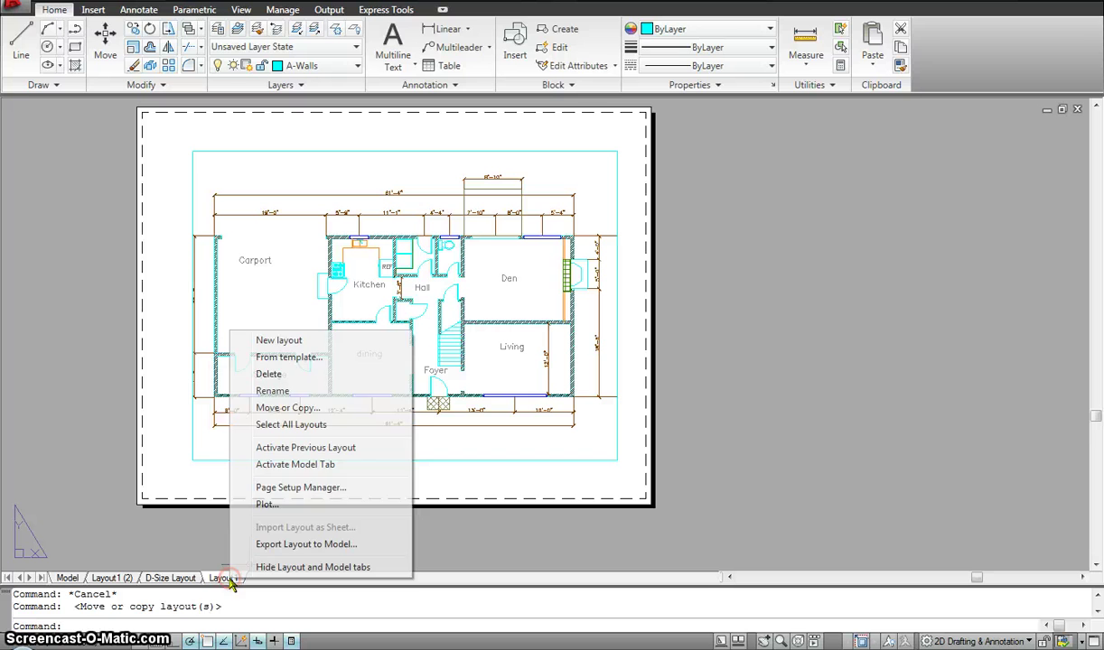
click(271, 387)
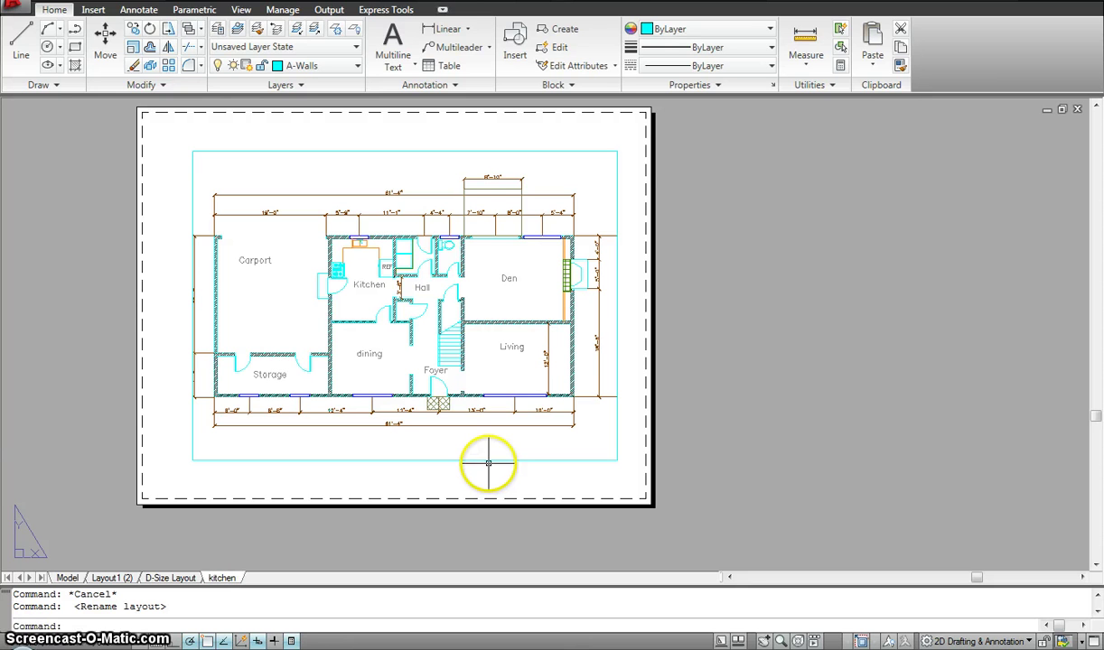
- Set the kitchen layout's viewport scale to 1/2" = 1'-0", bring the Kitchen into view inside it, and return to paper space
double_click(360, 242)
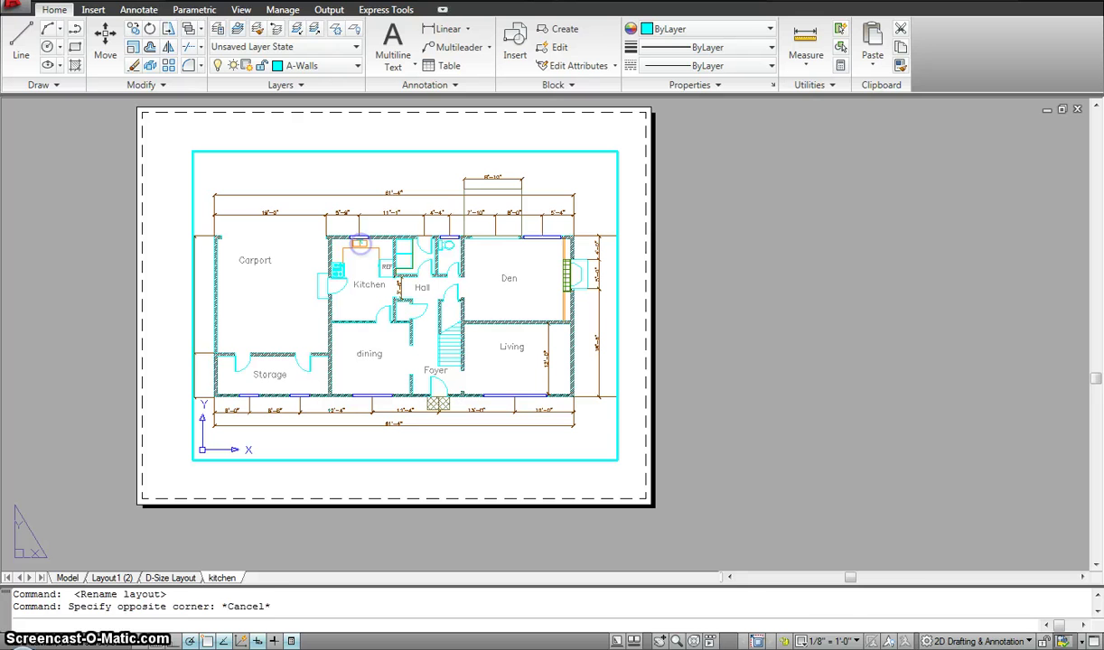
click(849, 641)
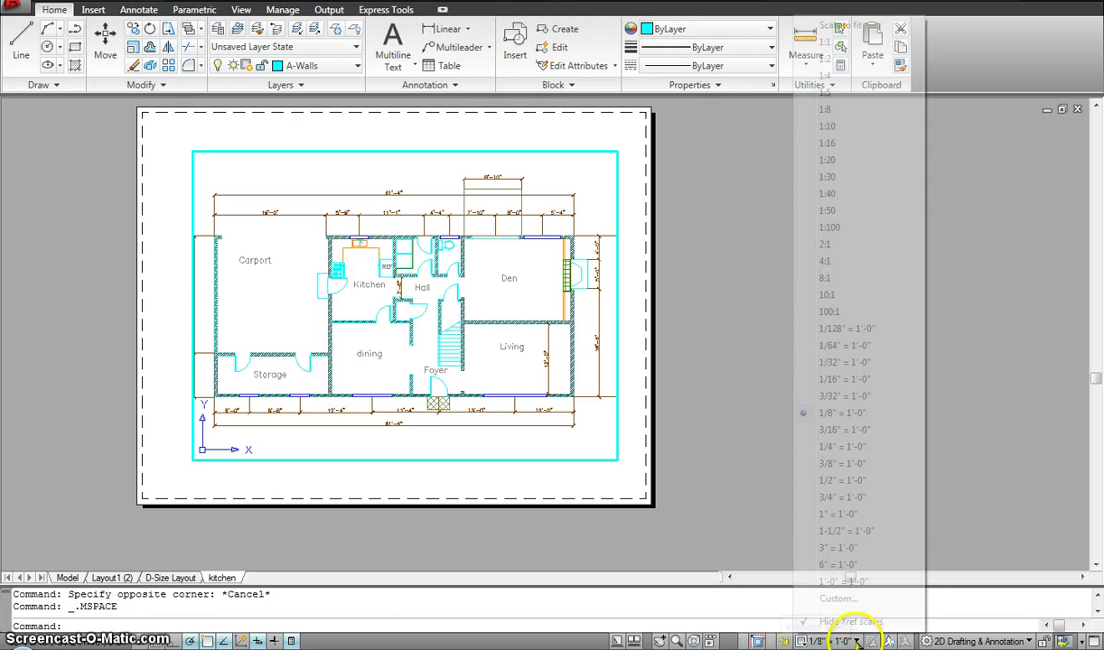
click(838, 482)
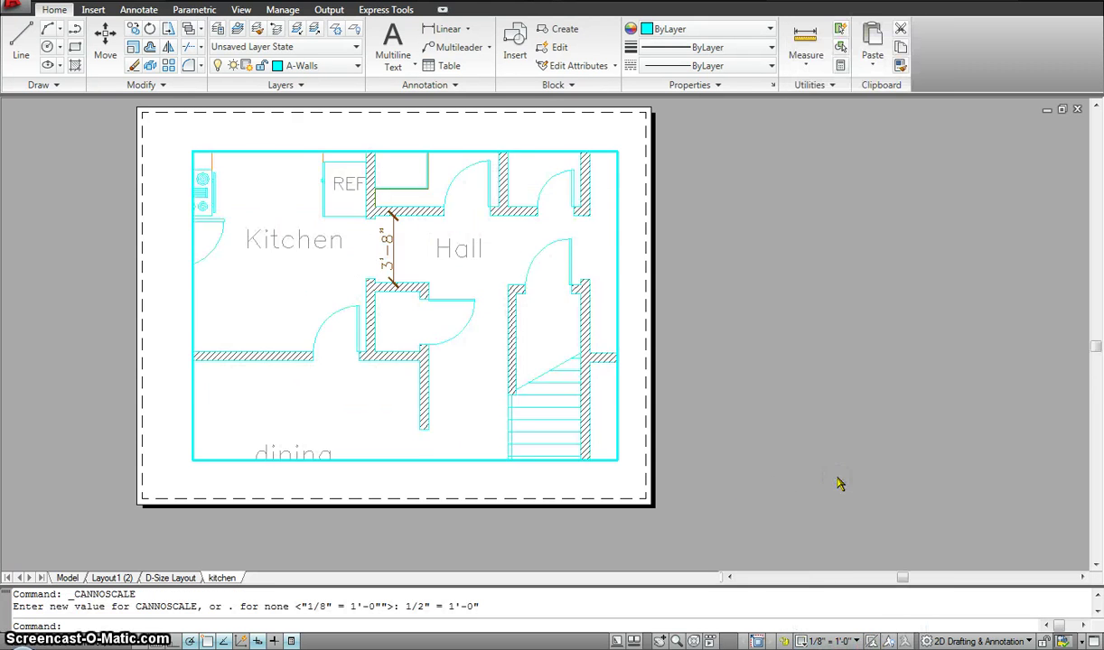
mouse_move(387, 323)
middle_down()
mouse_move(550, 386)
mouse_move(460, 342)
mouse_move(479, 348)
middle_up()
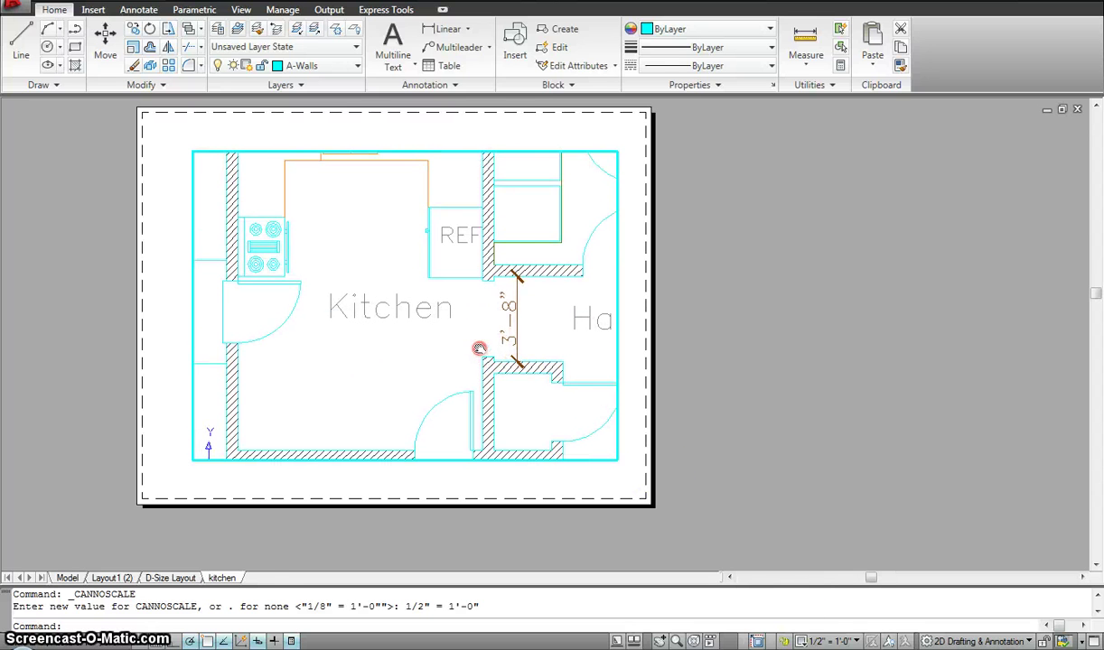
double_click(273, 539)
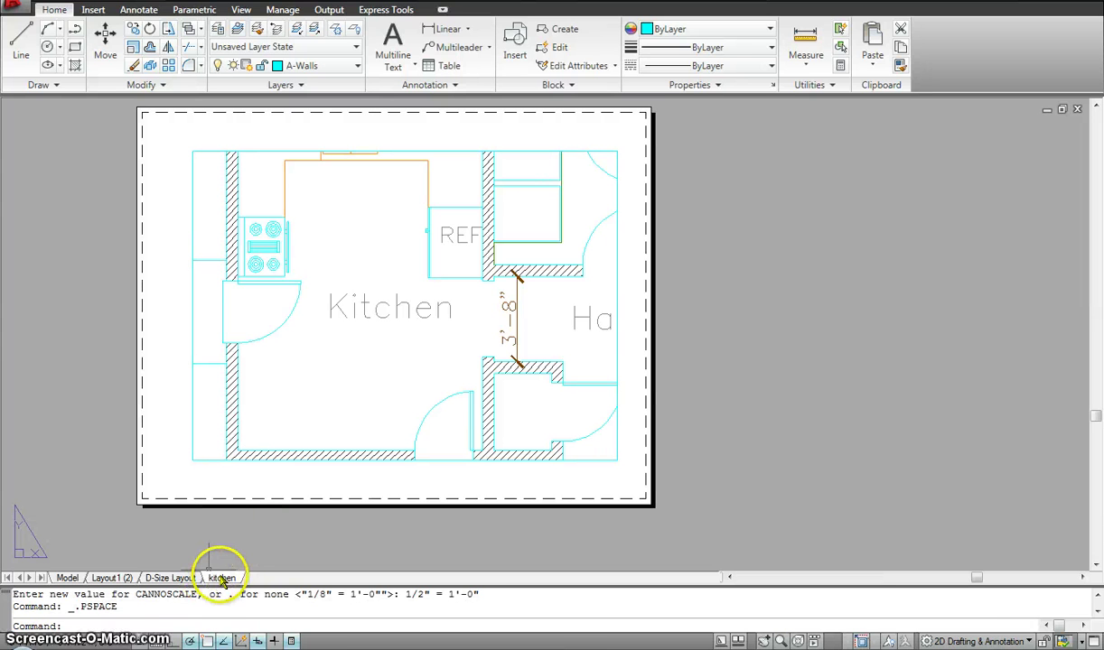
- Review Layout1 (2), the floor plan in model space and the D-Size Layout, and return to Layout1 (2)
drag(237, 577, 200, 578)
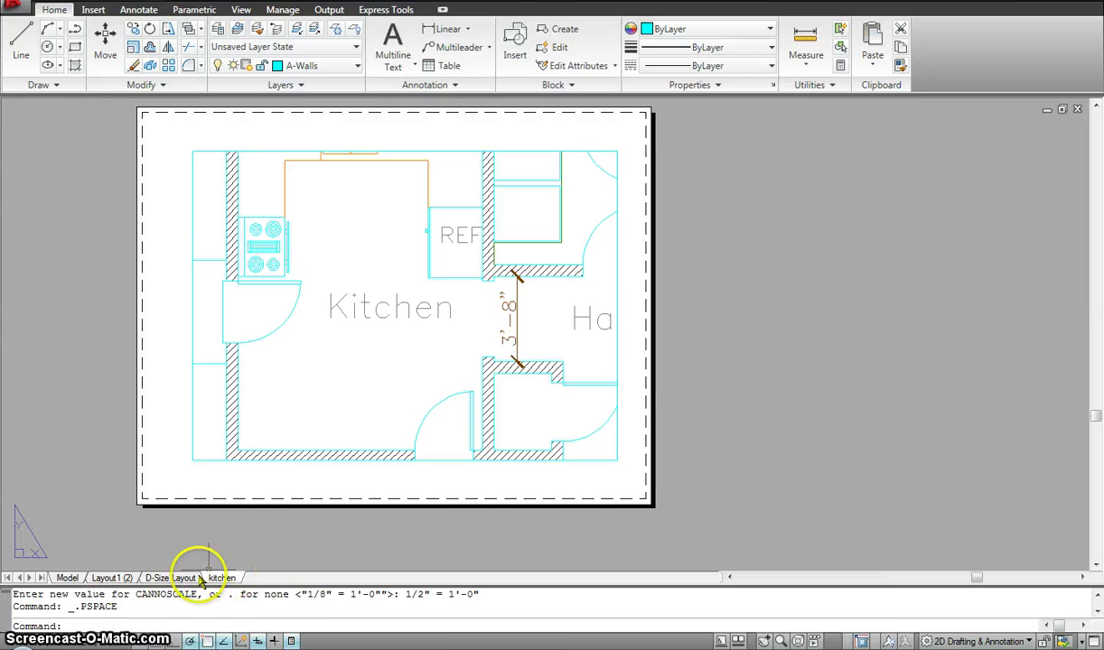
mouse_move(107, 531)
mouse_down()
mouse_move(116, 585)
mouse_move(156, 581)
mouse_up()
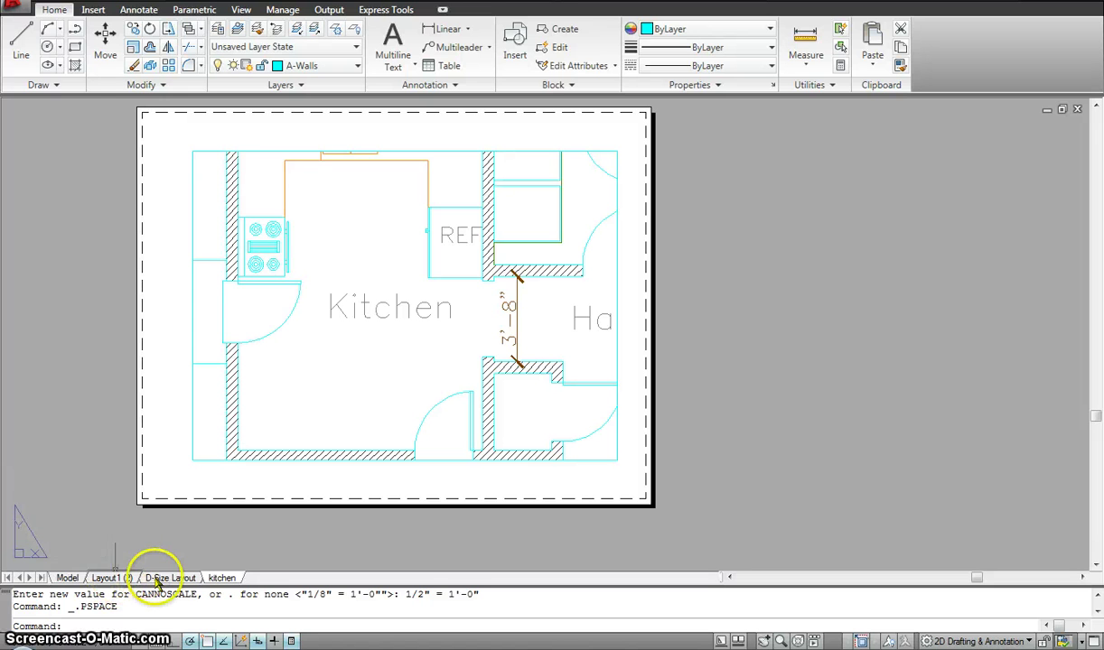
mouse_move(155, 580)
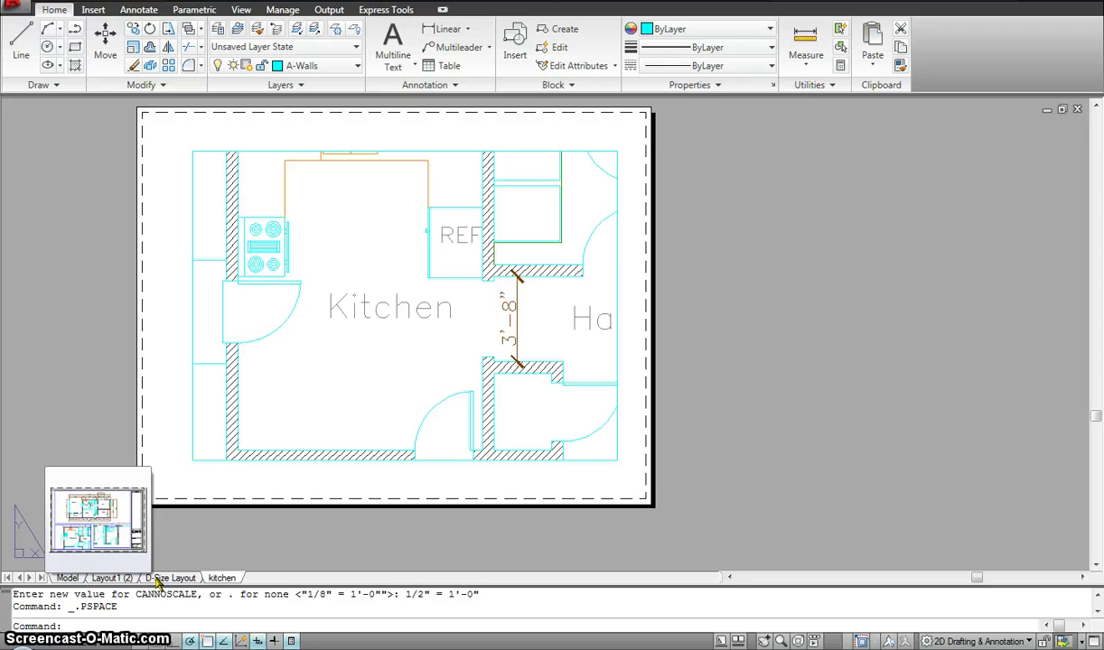
click(101, 546)
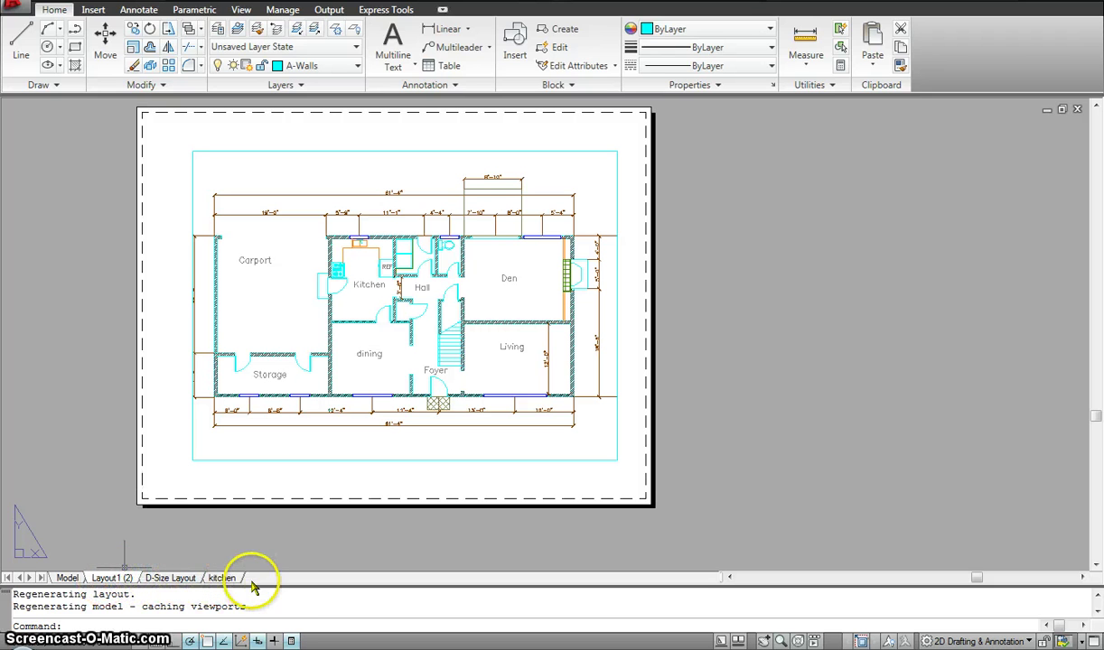
click(67, 578)
scroll(415, 274, down, 4)
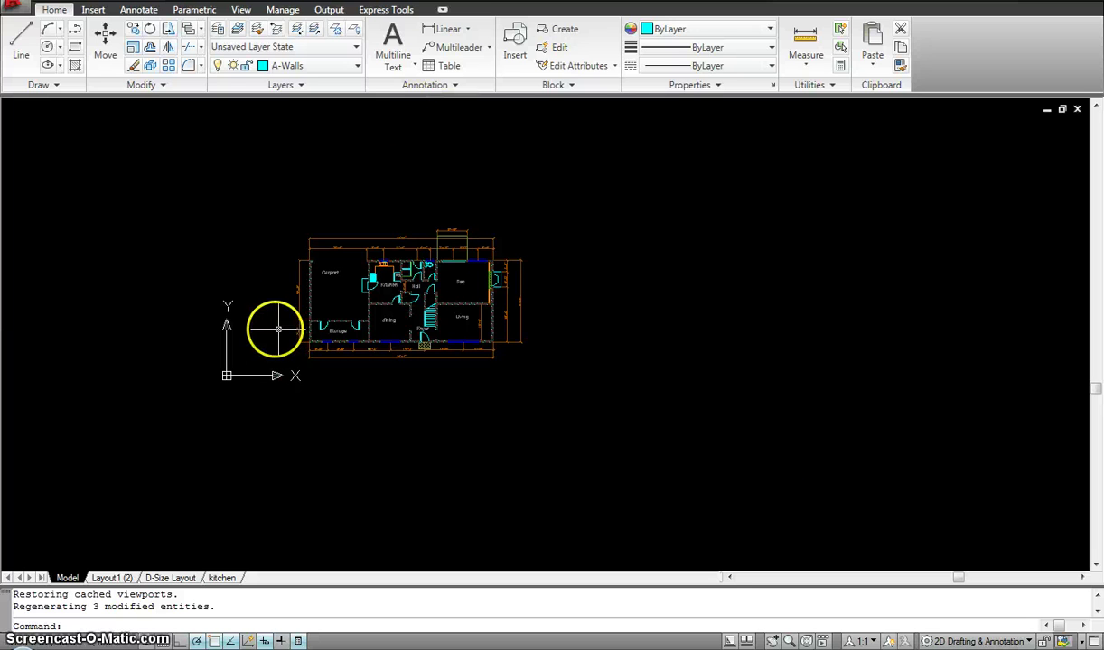
click(169, 583)
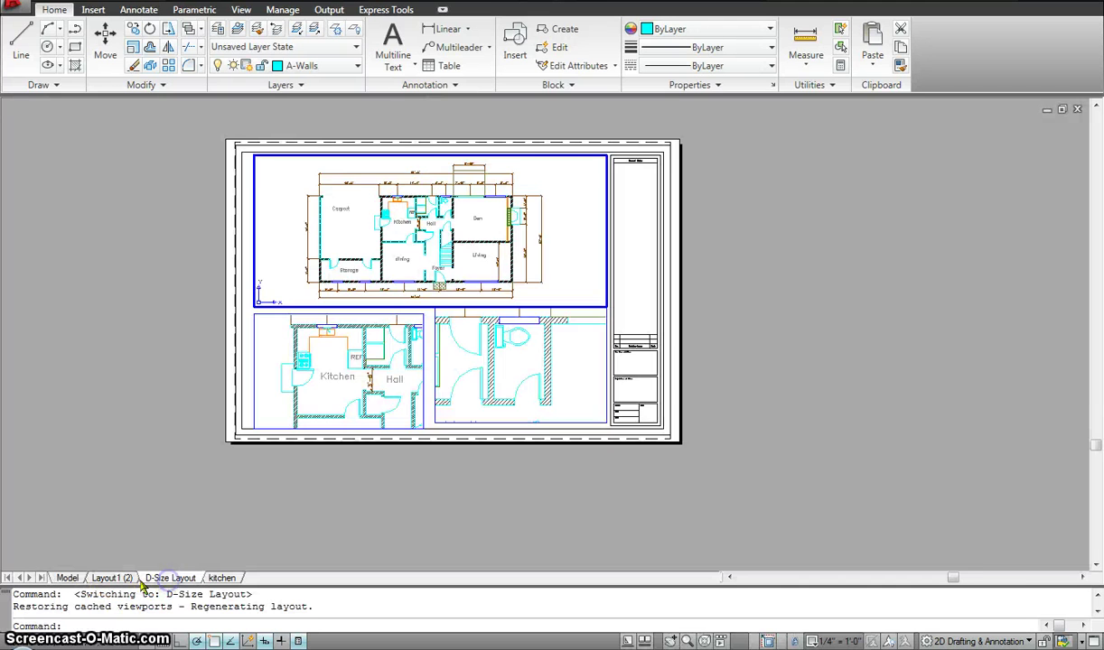
click(122, 578)
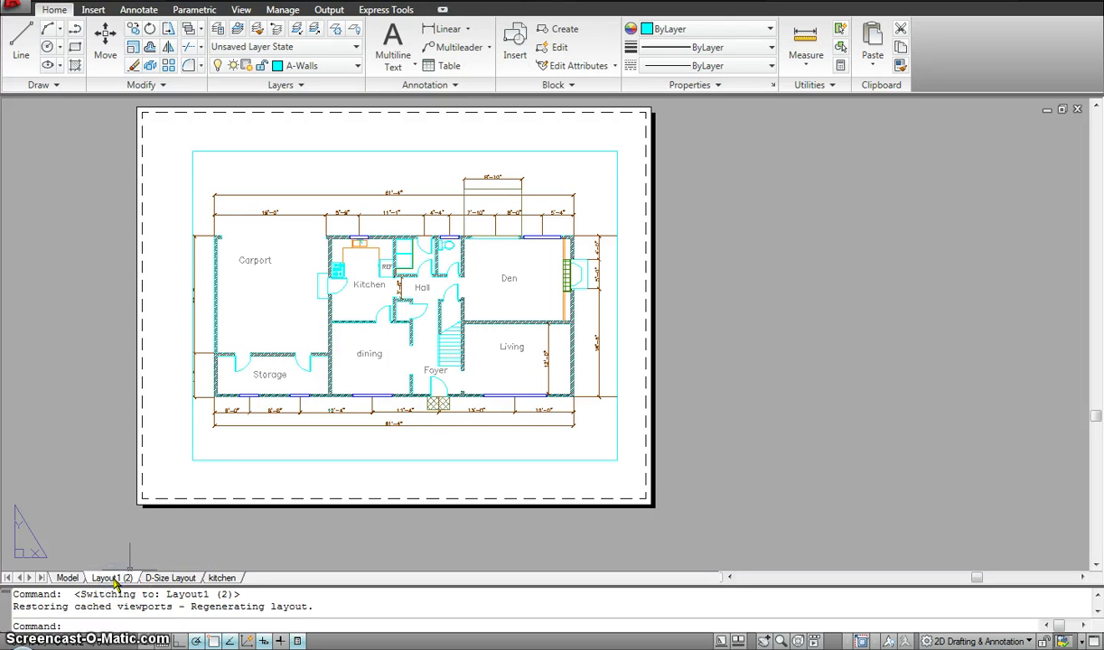
- Review the D-Size Layout, and activate the viewports on Layout1 (2) and the kitchen layout to check their scales
click(149, 578)
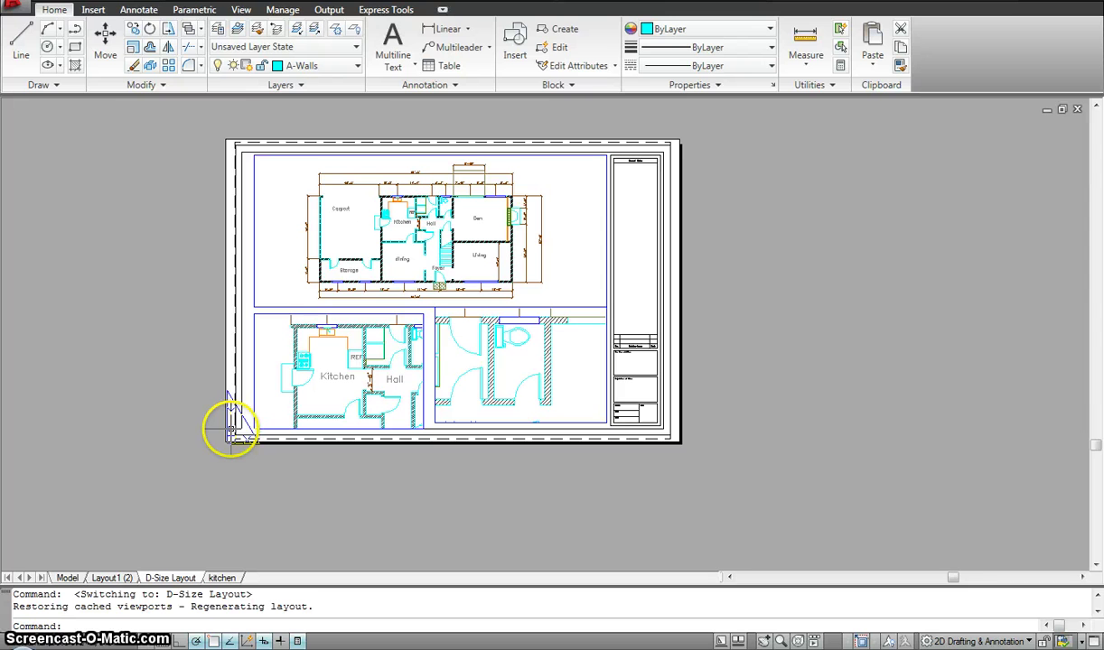
click(127, 578)
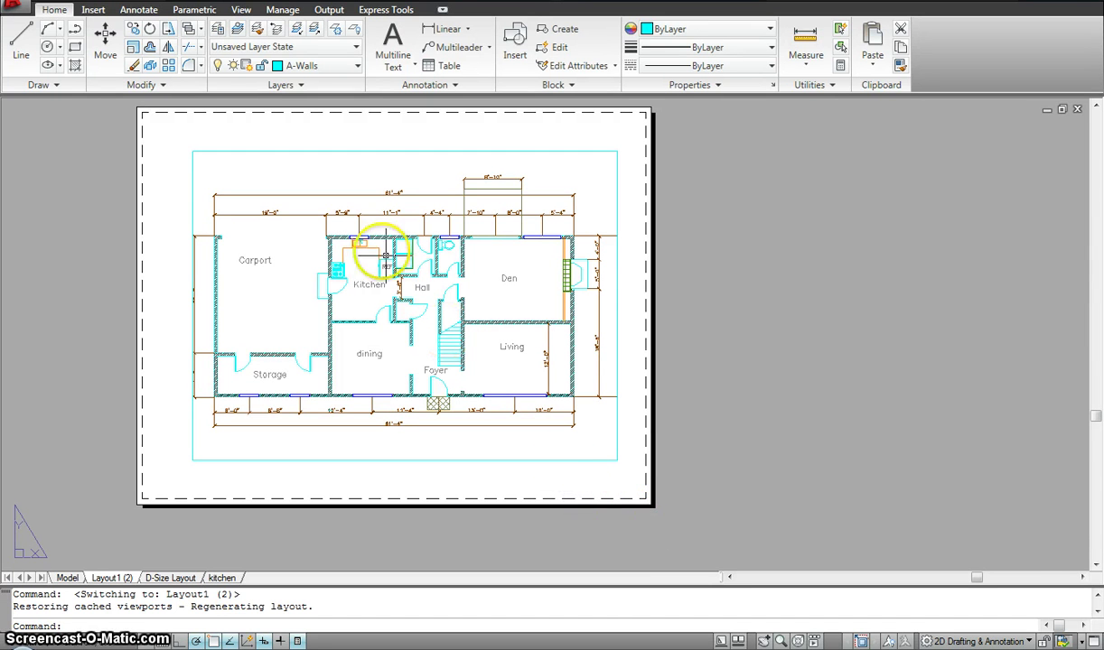
click(366, 338)
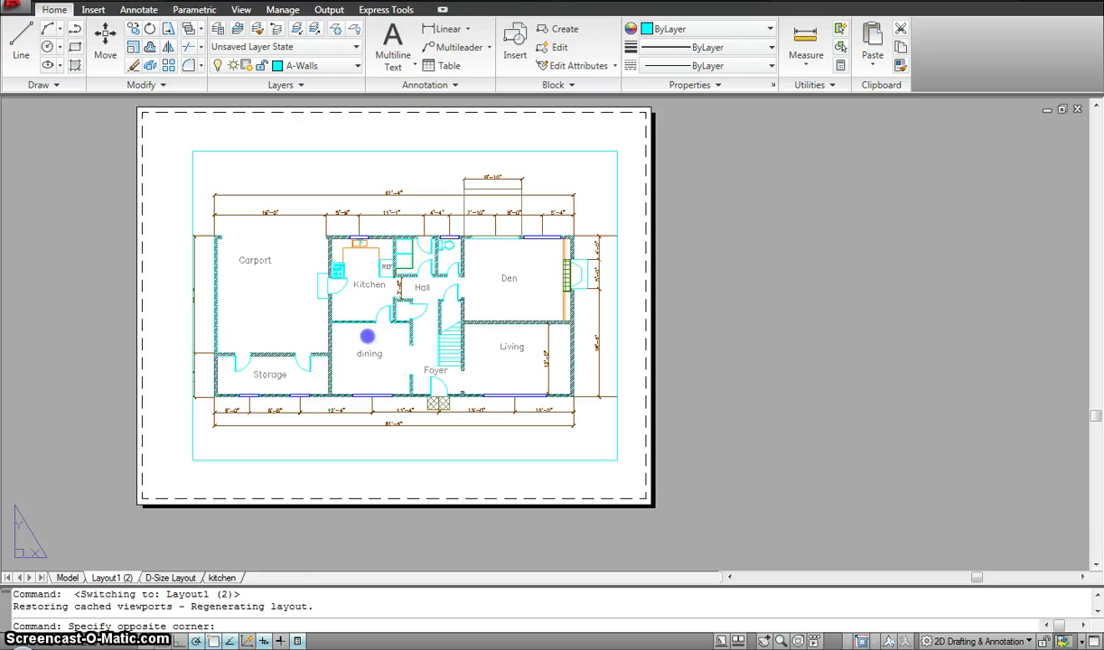
double_click(367, 336)
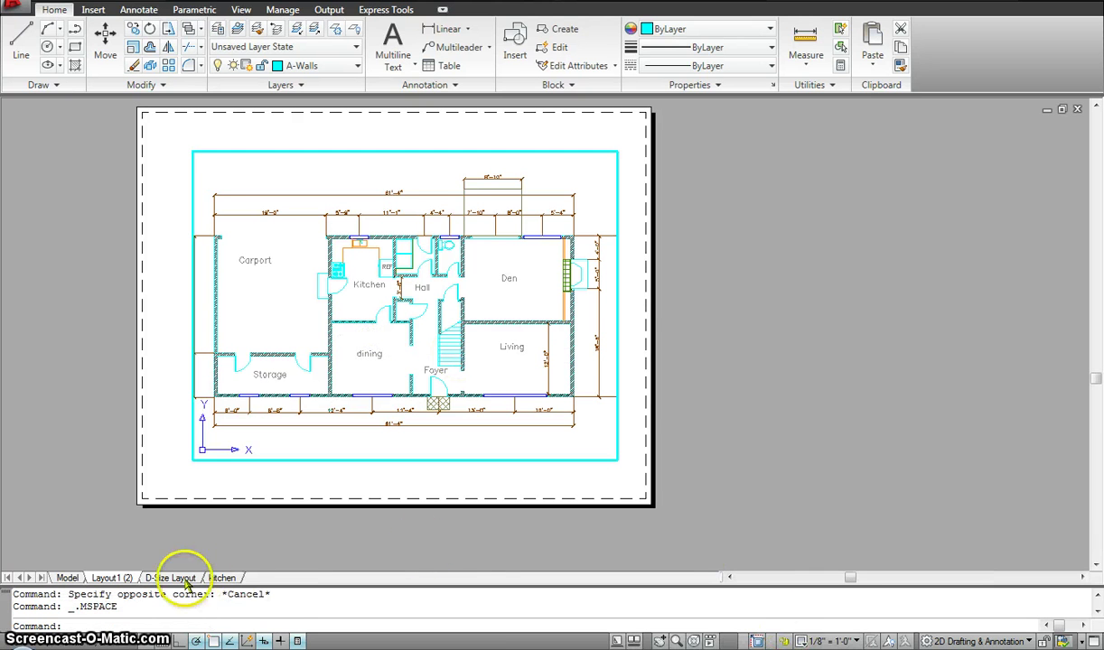
click(221, 579)
double_click(402, 430)
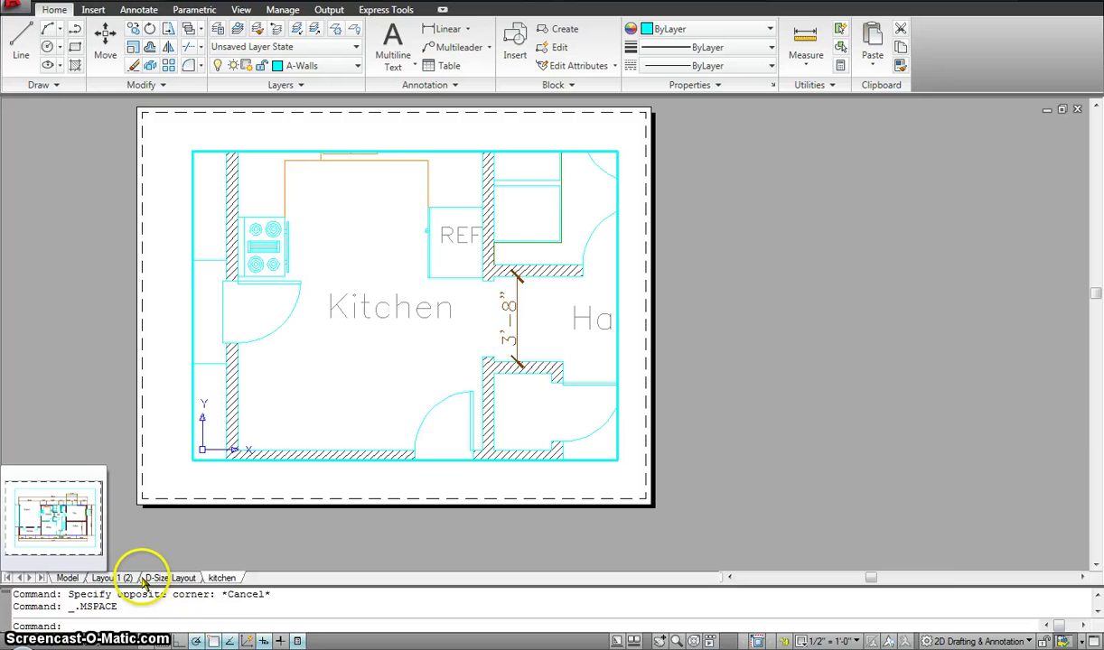
- Activate each of the three D-Size Layout viewports in turn to check its scale, and return to paper space
click(168, 578)
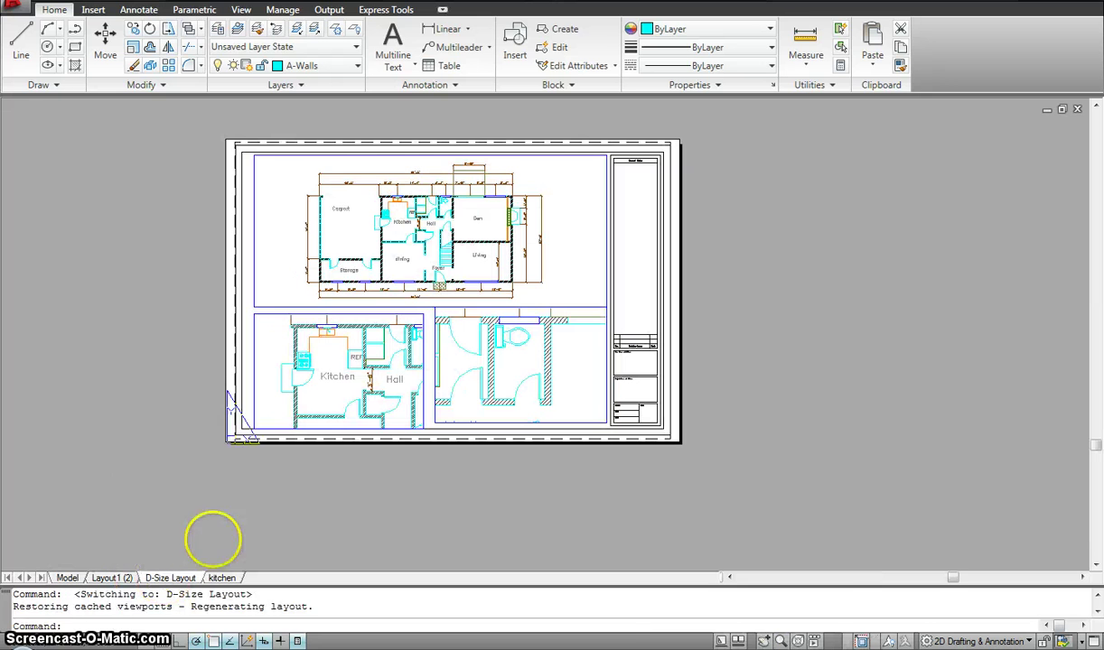
double_click(395, 265)
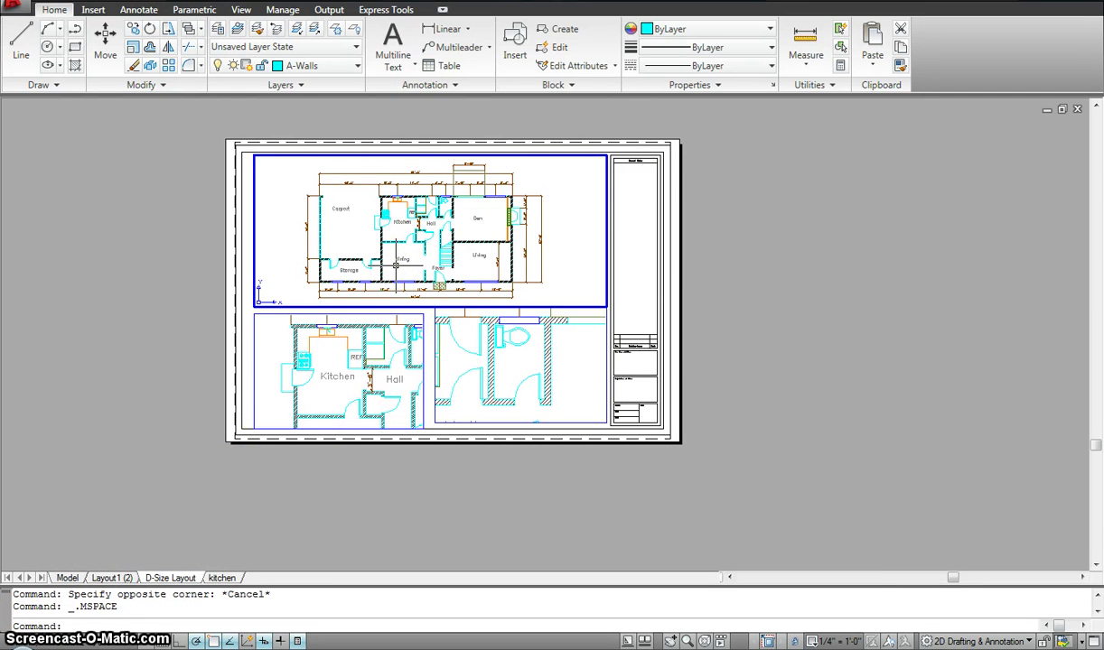
click(368, 332)
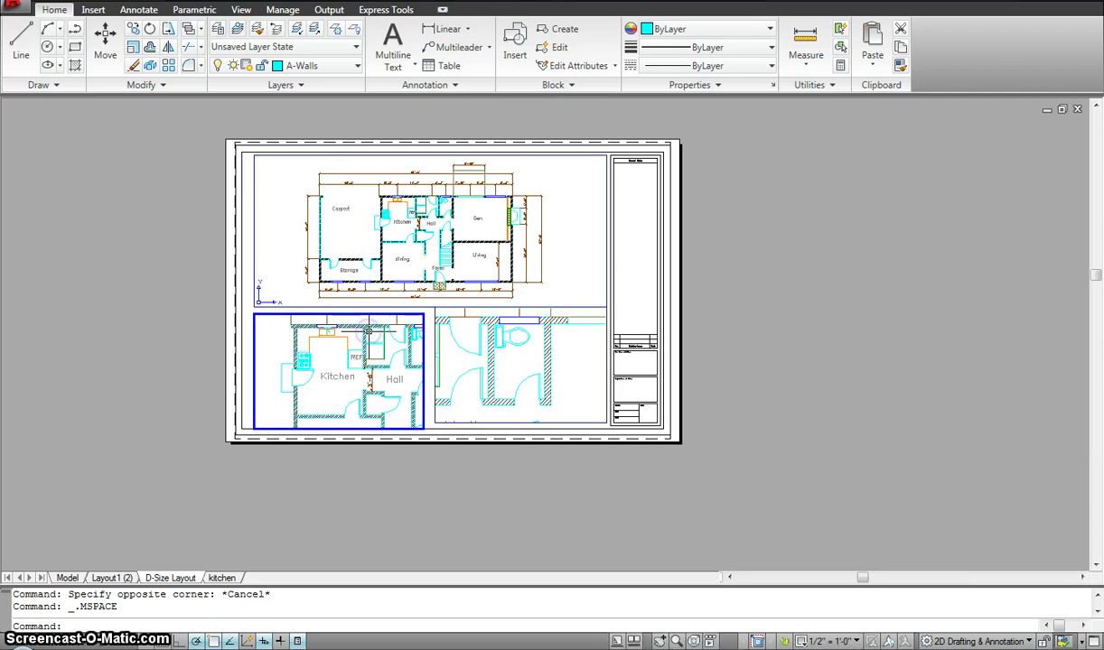
click(507, 384)
double_click(152, 307)
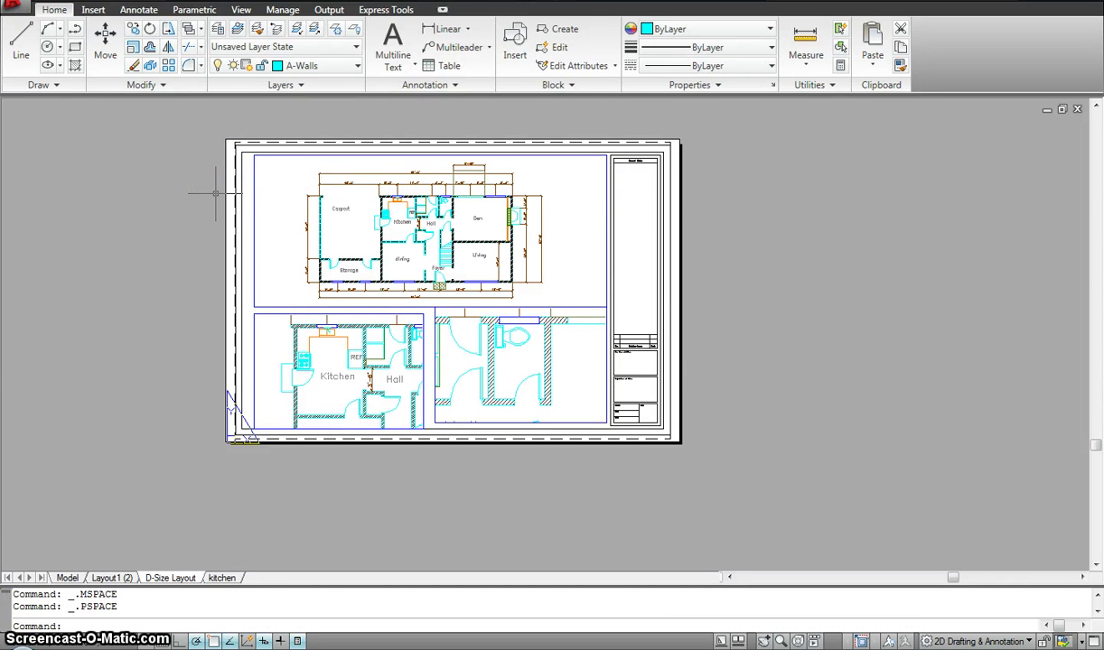
- Examine the text and dimension sizes across the D-Size Layout viewports and compare them with the floor plan in model space
scroll(388, 370, up, 5)
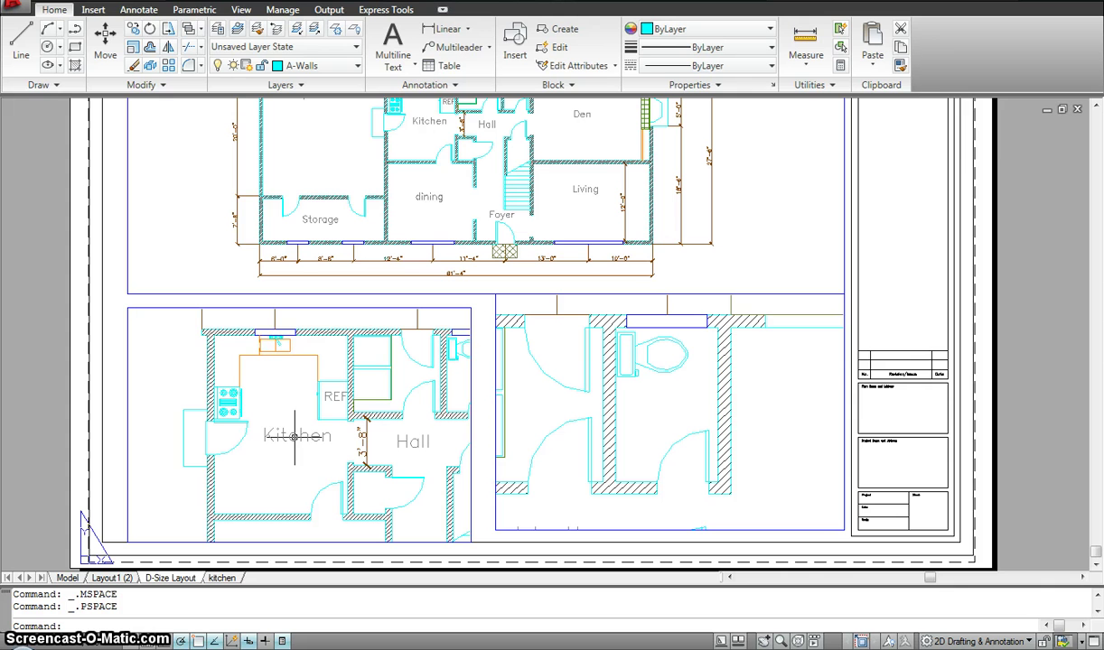
middle_drag(294, 436, 281, 448)
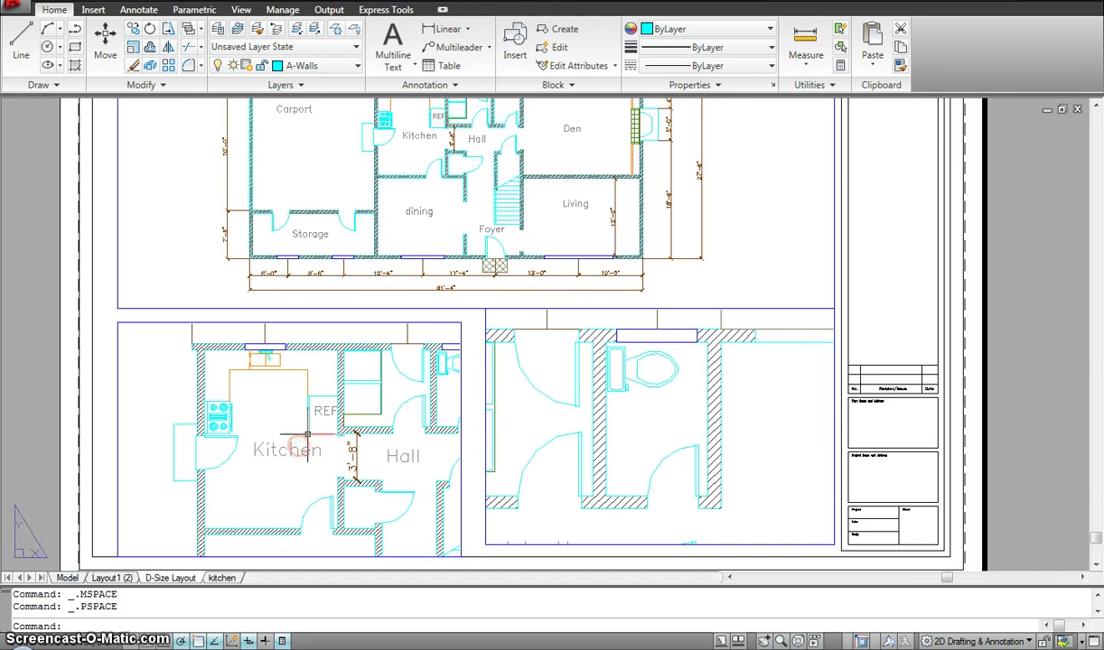
click(432, 136)
click(271, 481)
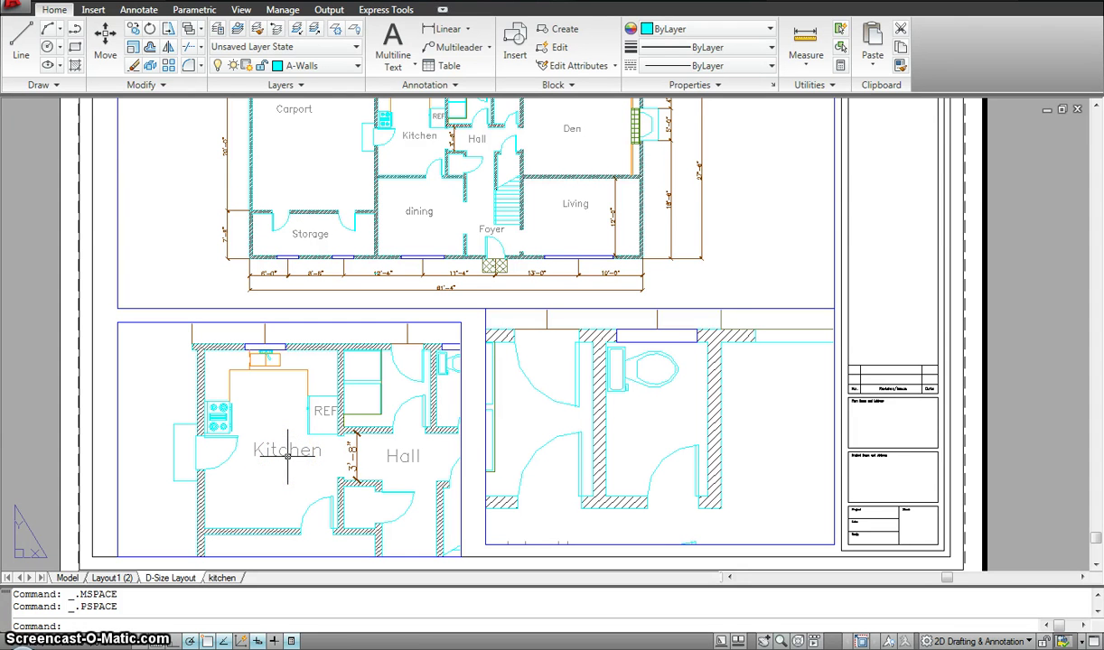
scroll(405, 346, down, 3)
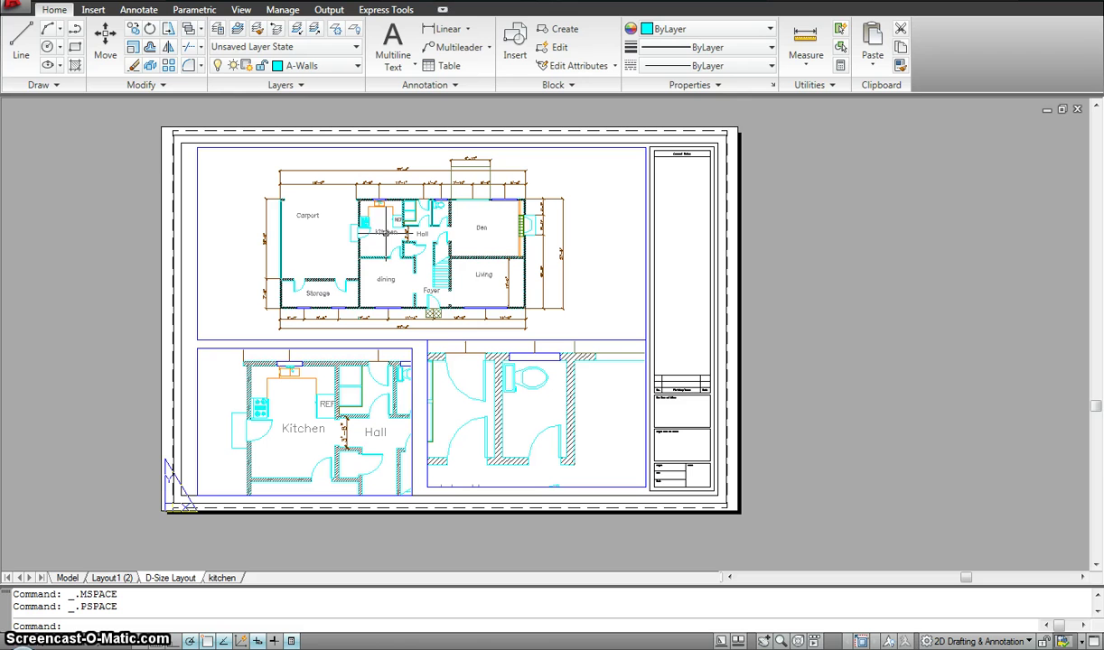
click(139, 11)
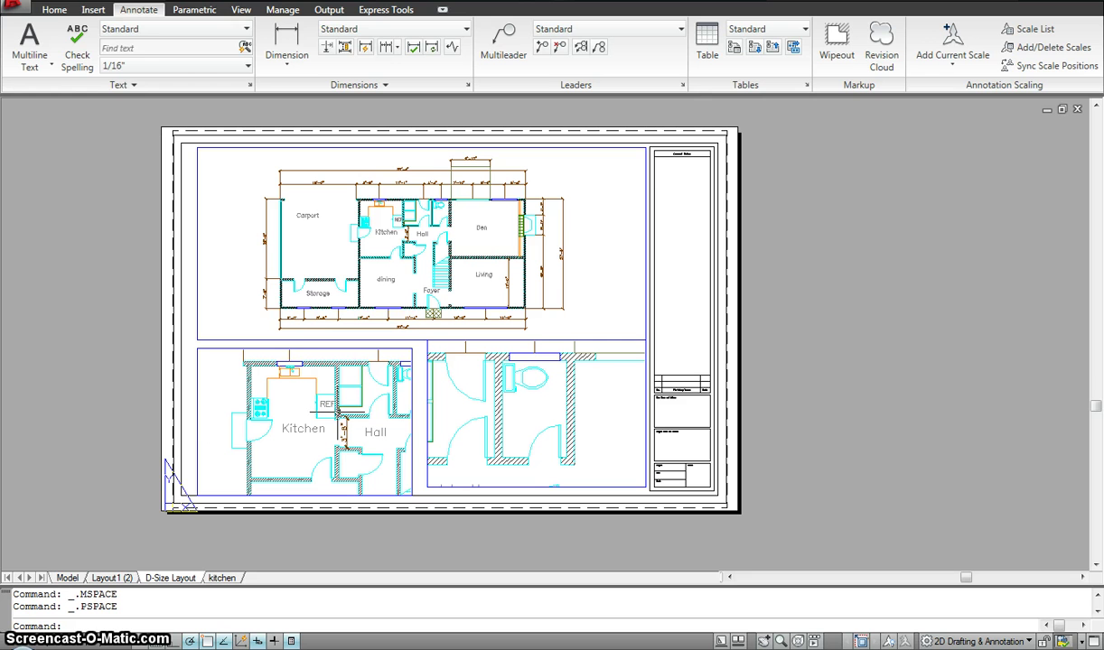
click(54, 10)
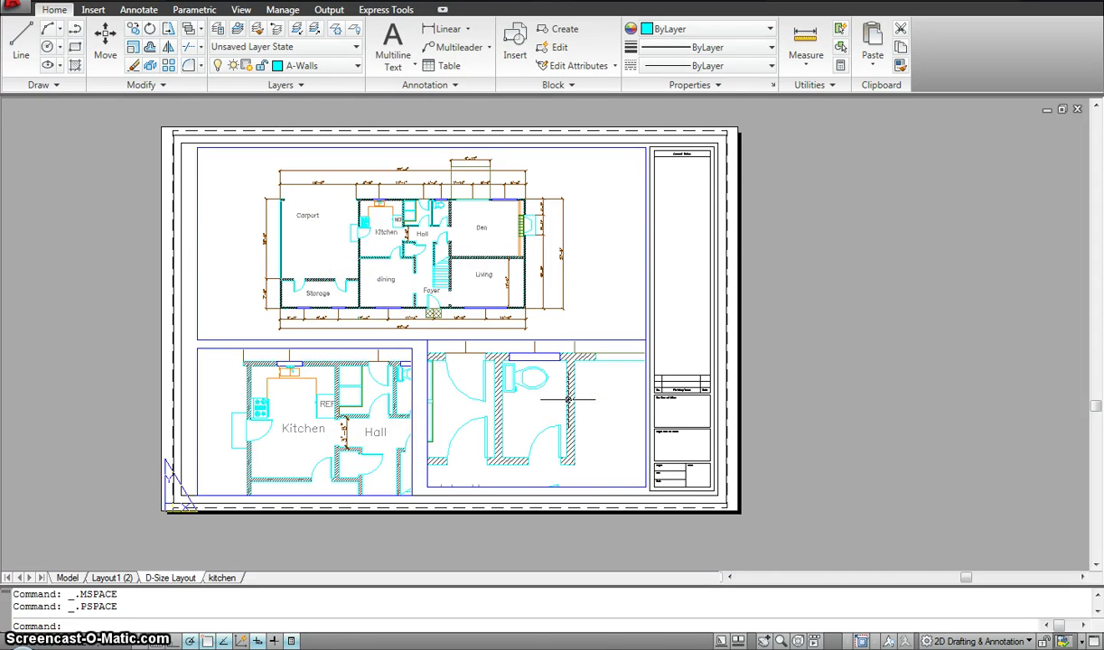
click(383, 406)
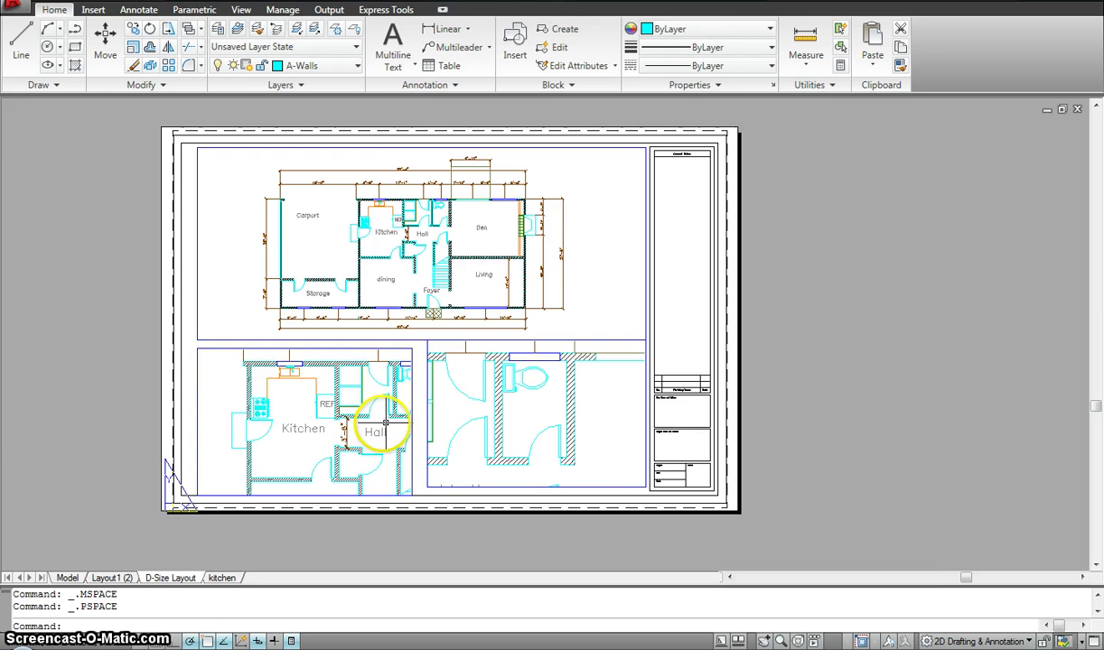
scroll(307, 431, up, 2)
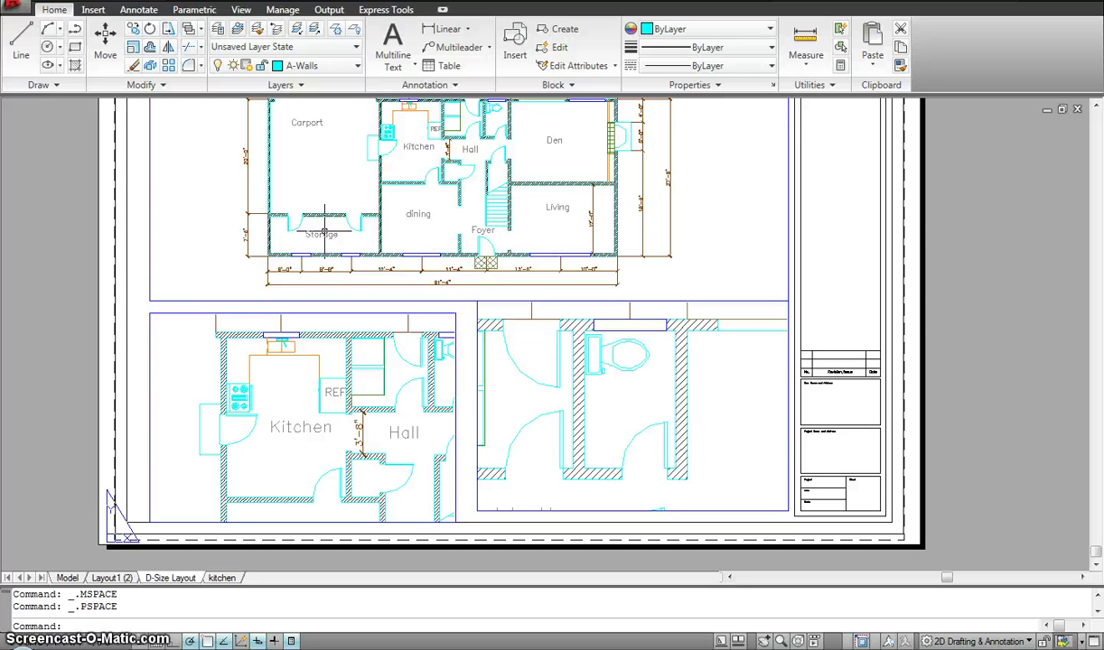
middle_click(492, 244)
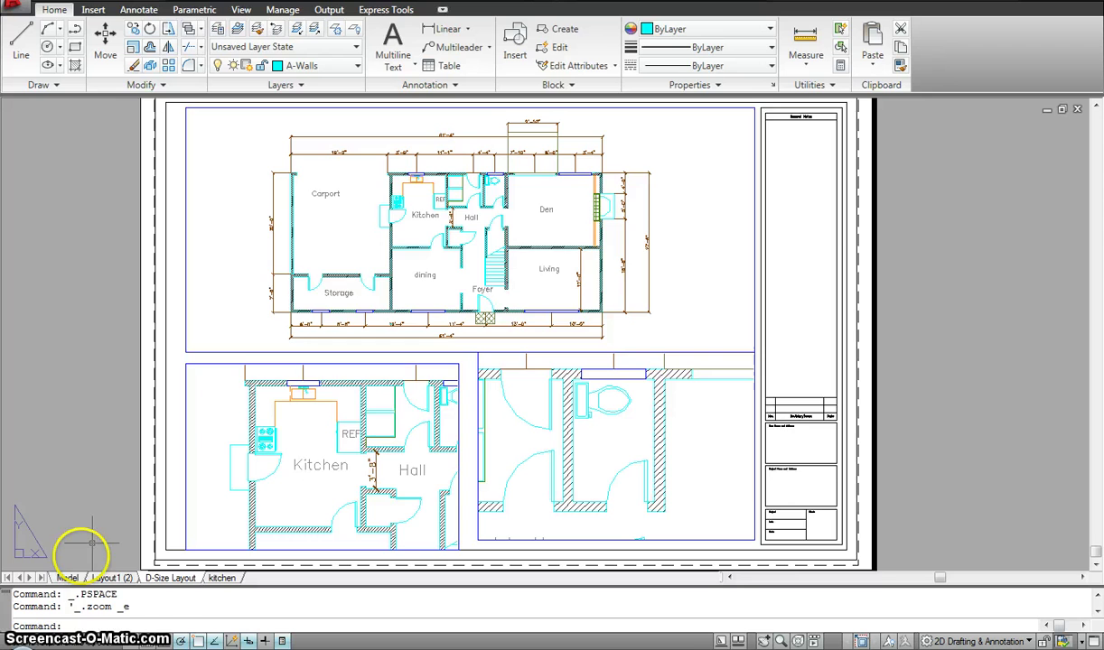
click(67, 578)
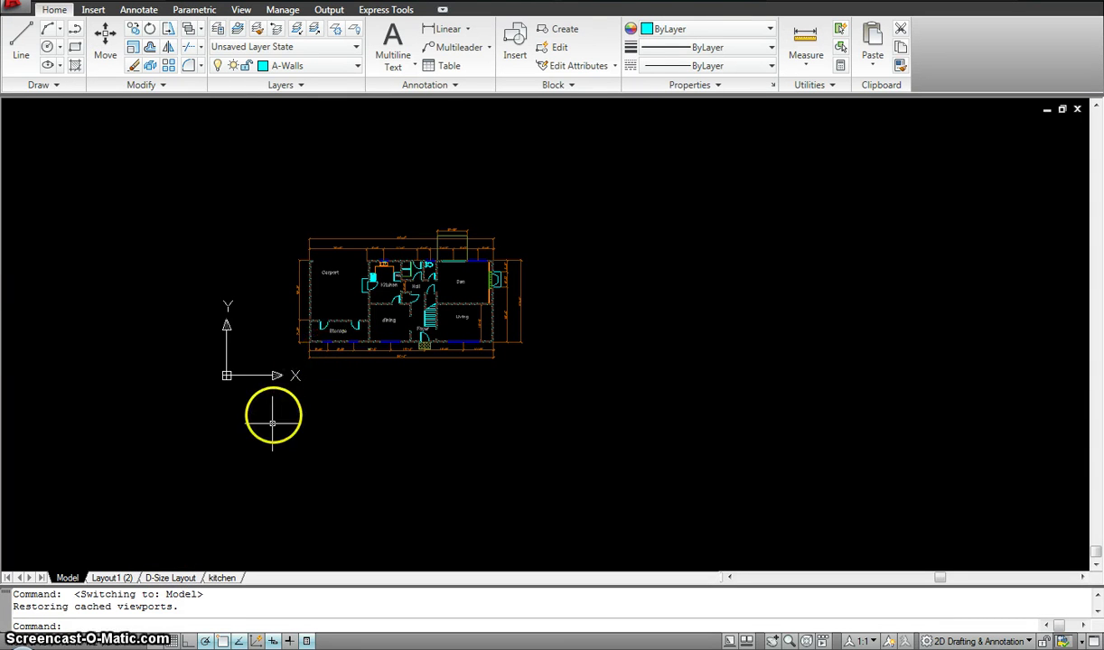
click(175, 576)
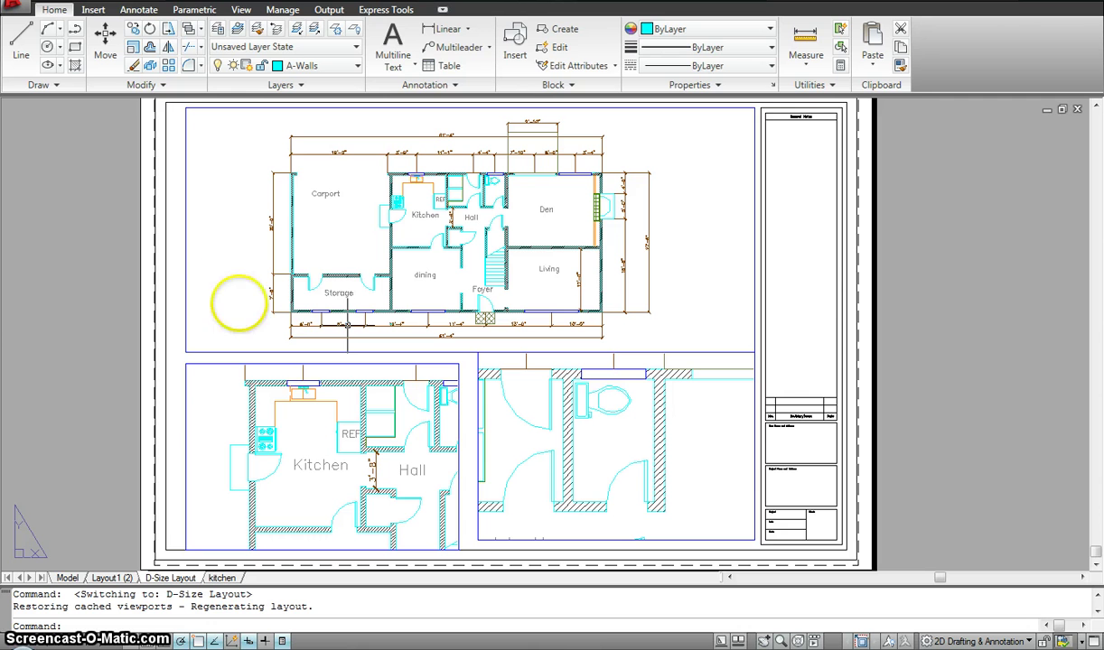
- Place a horizontal linear dimension in the D-Size Layout's paper space, starting at the floor plan's lower-right corner and extending right
click(436, 29)
click(596, 310)
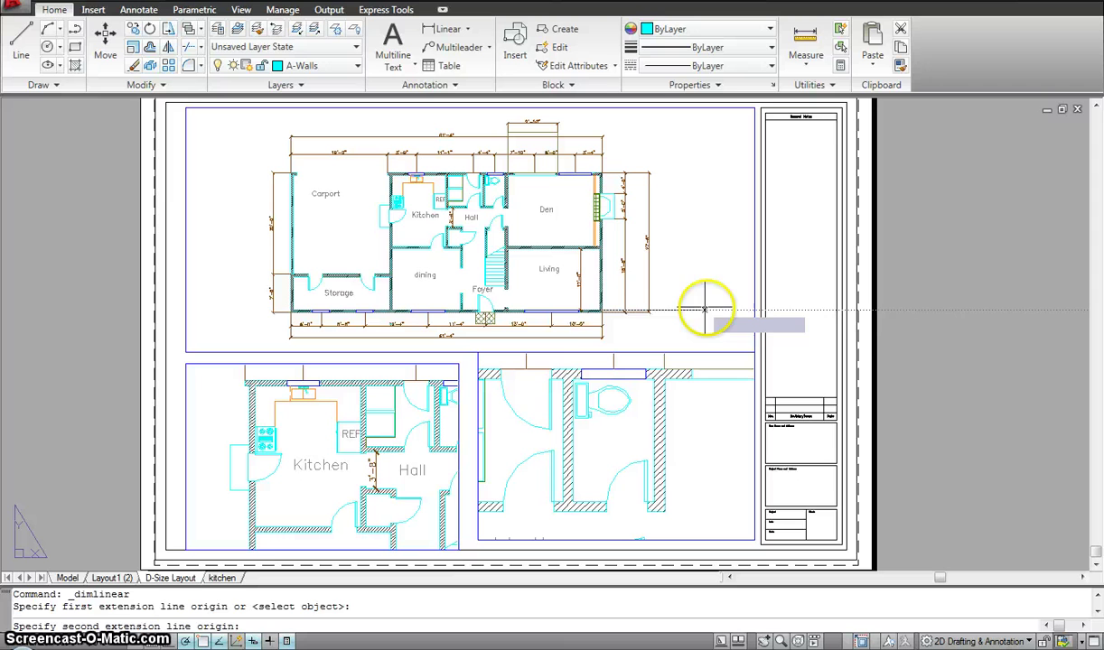
click(714, 309)
click(708, 335)
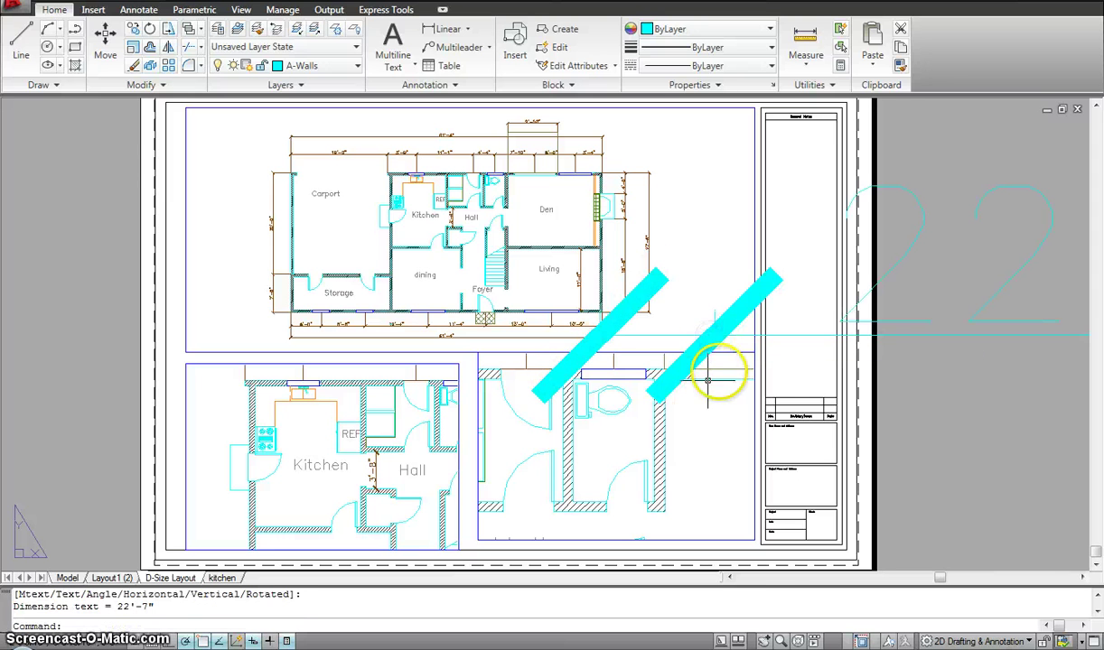
scroll(708, 380, down, 4)
scroll(708, 381, up, 3)
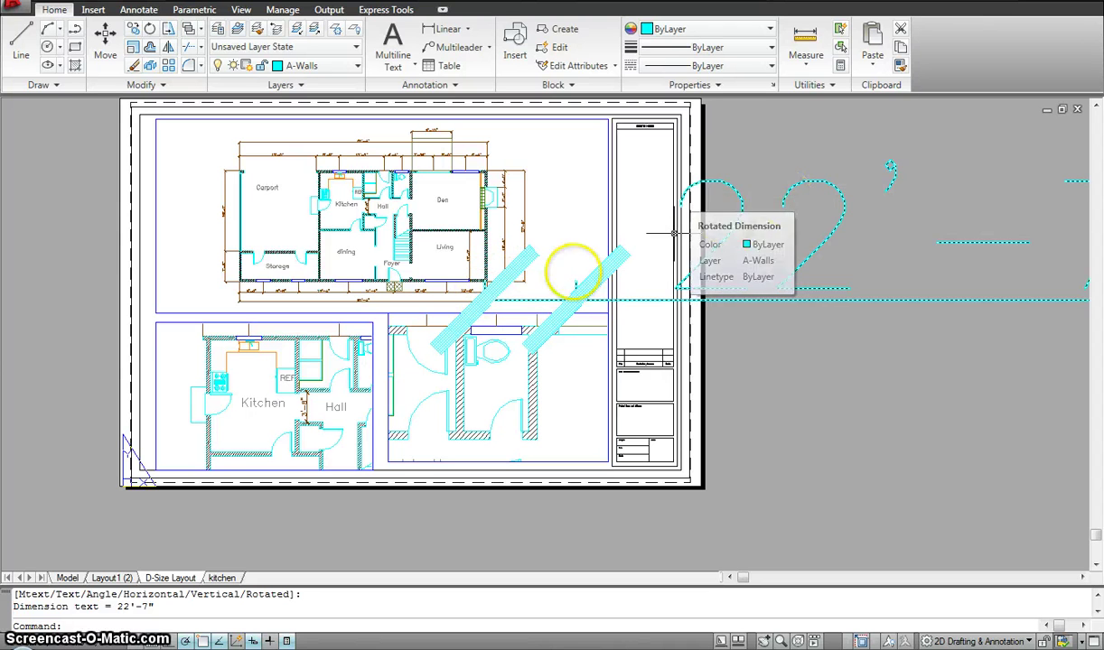
- Check model space for the paper-space dimension, return to the D-Size Layout and erase that oversized dimension
click(69, 578)
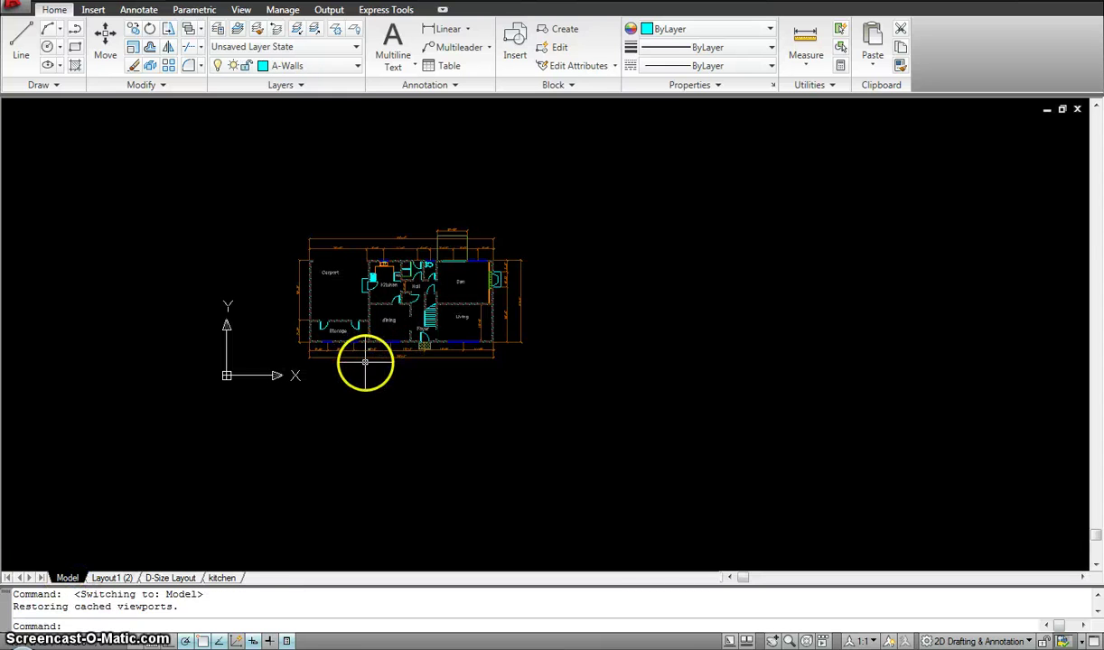
click(186, 578)
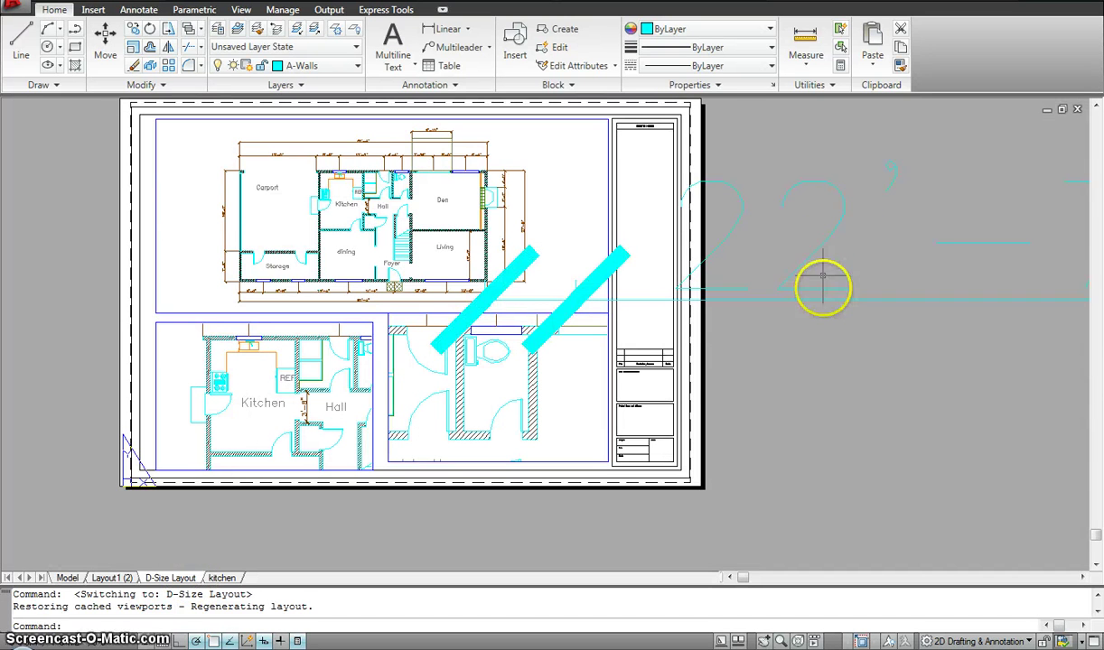
click(823, 286)
click(771, 258)
key(Delete)
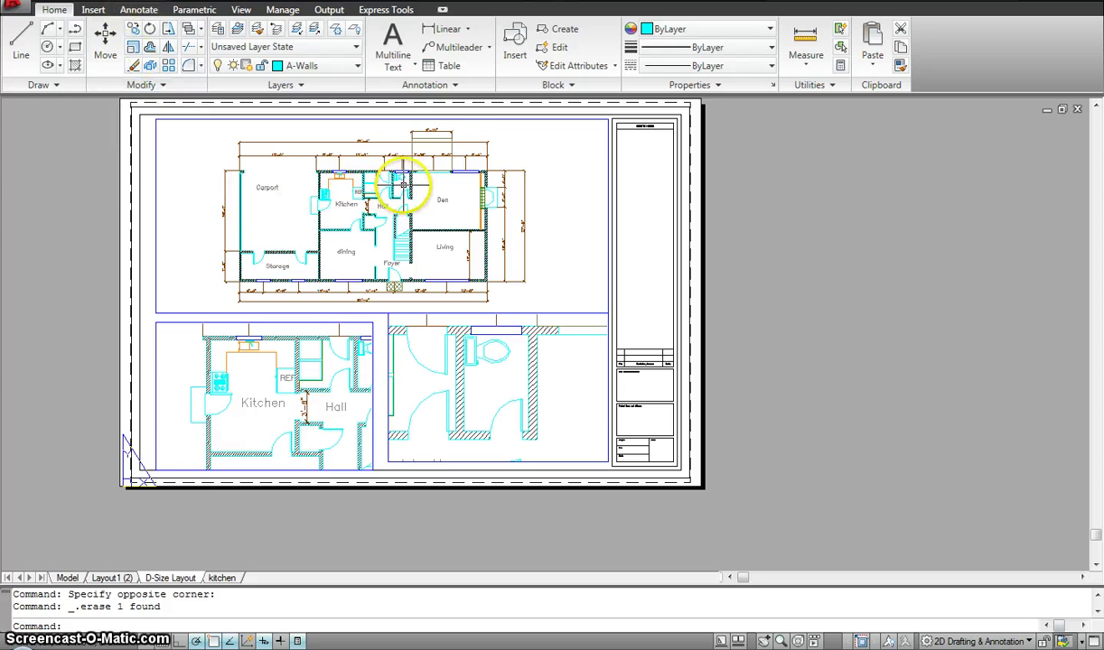
scroll(406, 180, down, 2)
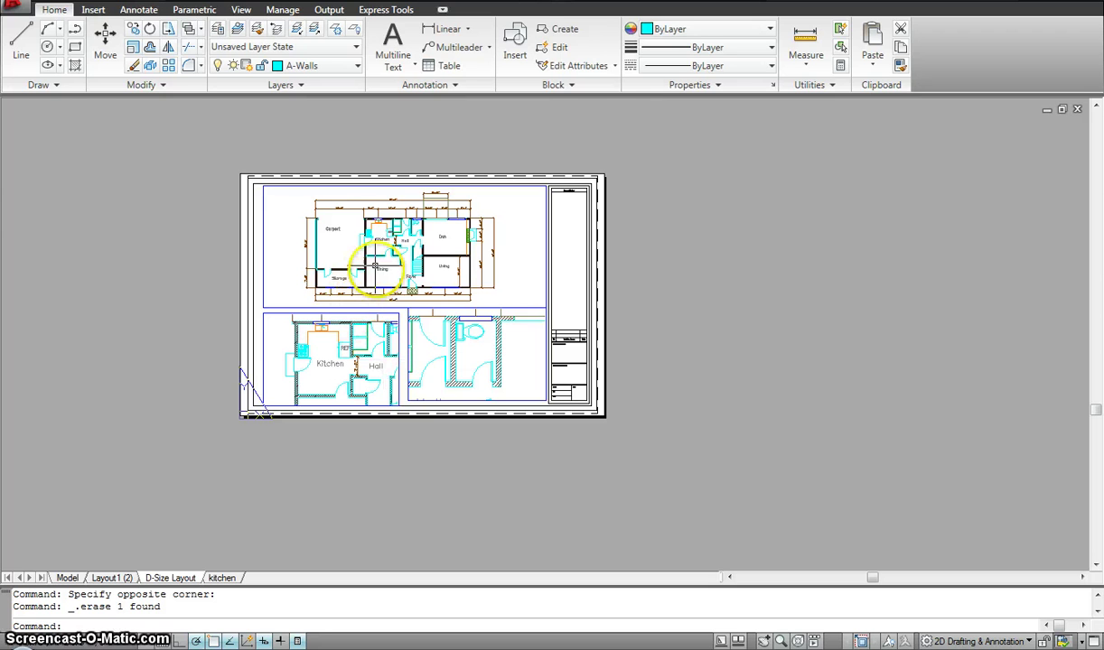
click(262, 240)
mouse_move(262, 238)
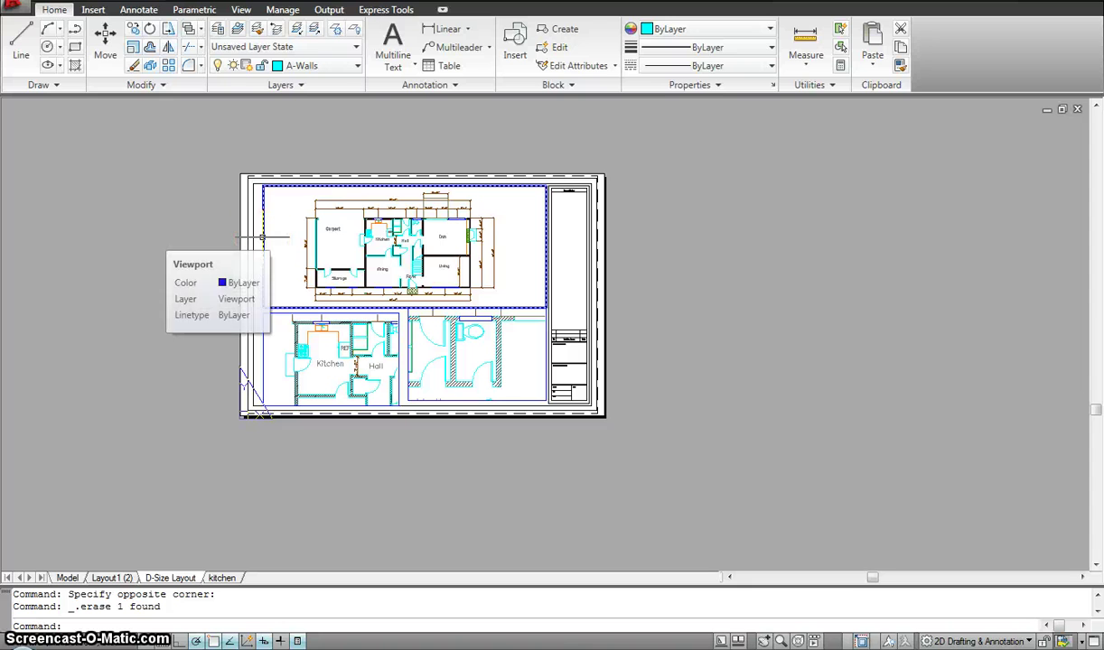
click(369, 290)
key(Escape)
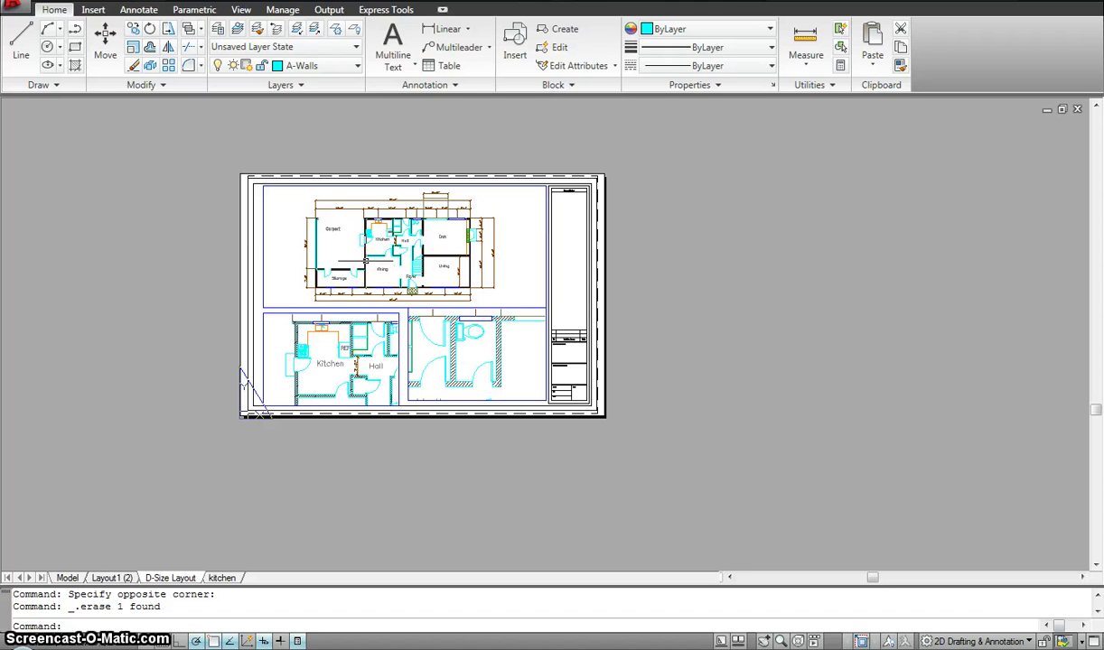
click(375, 328)
click(363, 495)
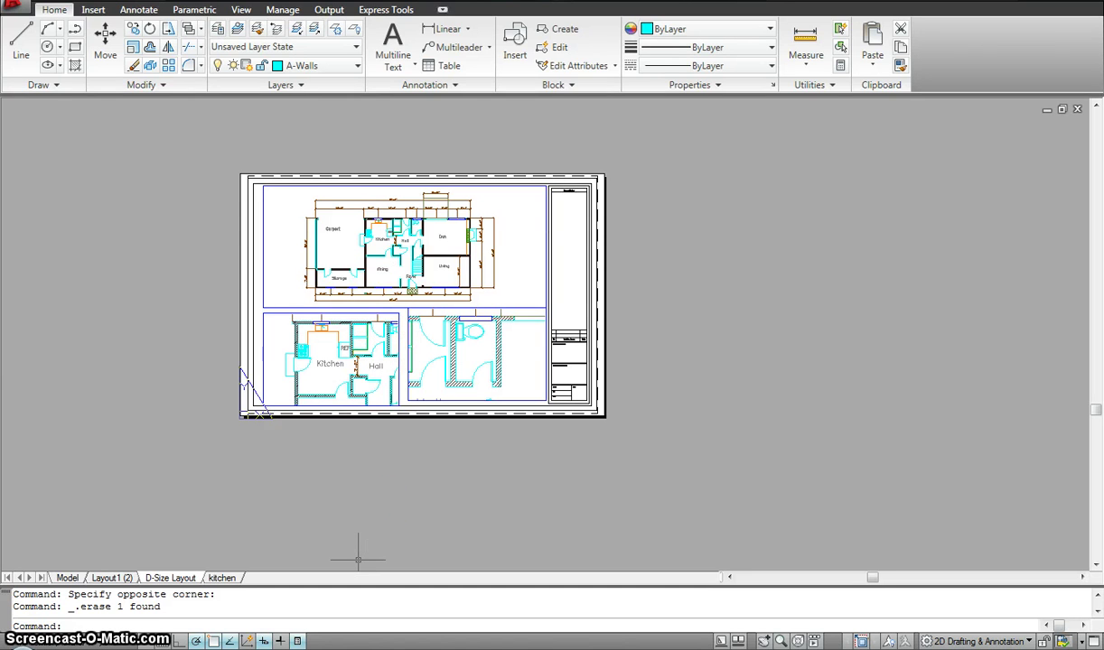